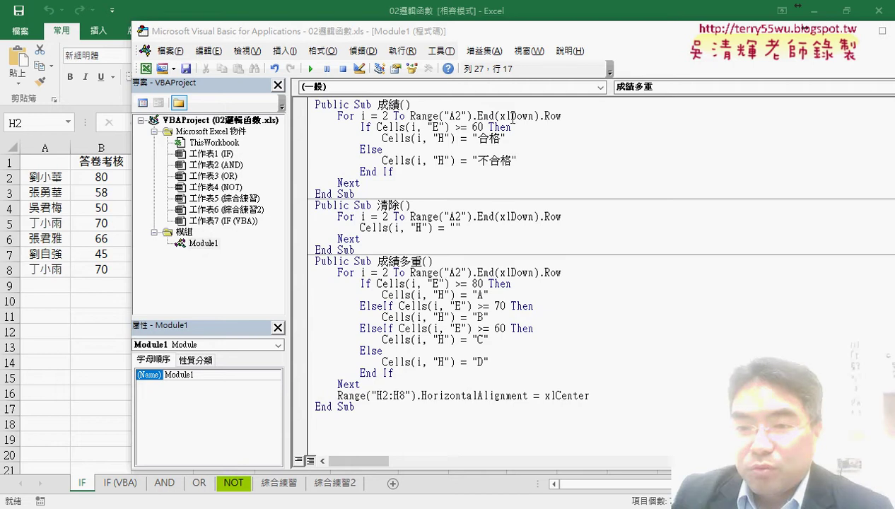
# - Copy the A8:G8 record (scores 70, 75, 65, average 70.0, 合格, B) into row 9
pyautogui.moveTo(501, 34); pyautogui.dragTo(702, 35)
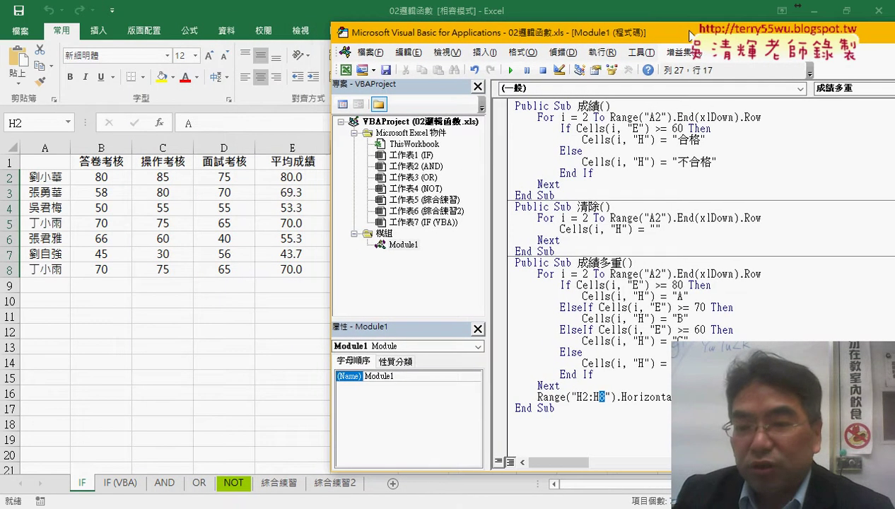
pyautogui.click(257, 358)
pyautogui.moveTo(48, 270); pyautogui.dragTo(423, 273)
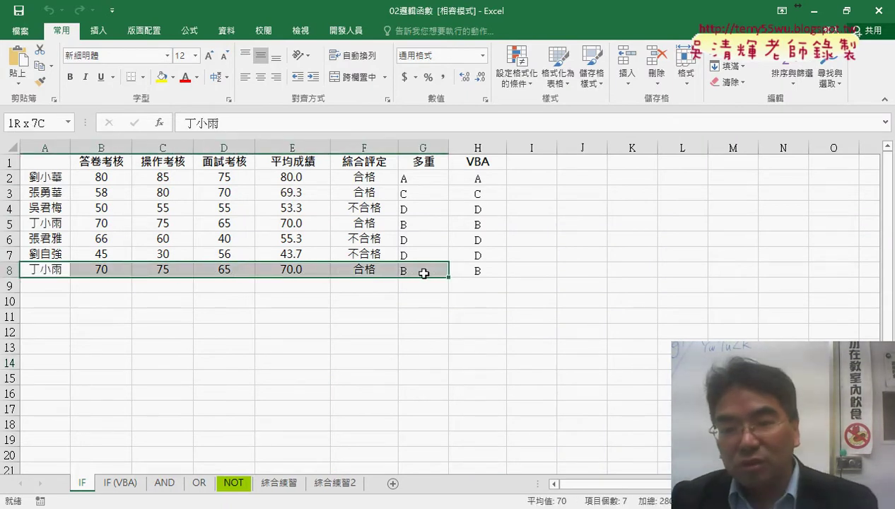
pyautogui.hotkey('ctrl', 'v')
pyautogui.hotkey('ctrl', 'c')
pyautogui.click(44, 286)
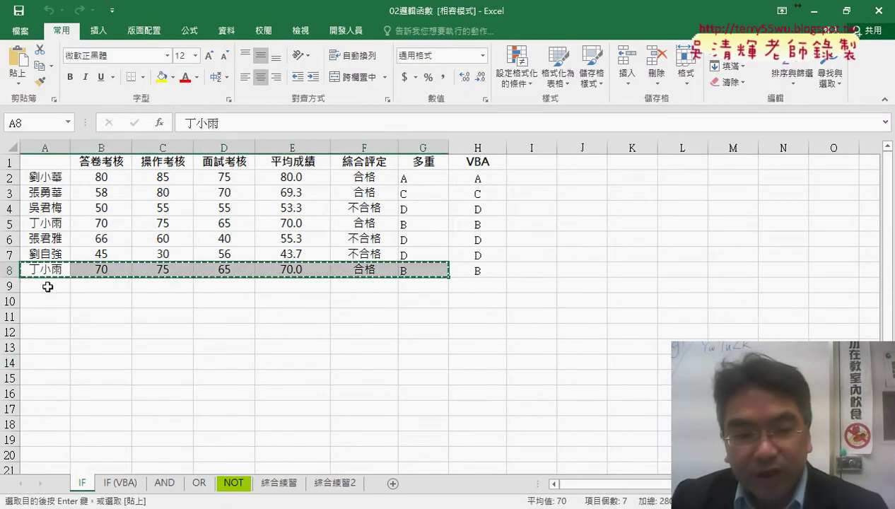
pyautogui.hotkey('ctrl', 'v')
pyautogui.click(458, 333)
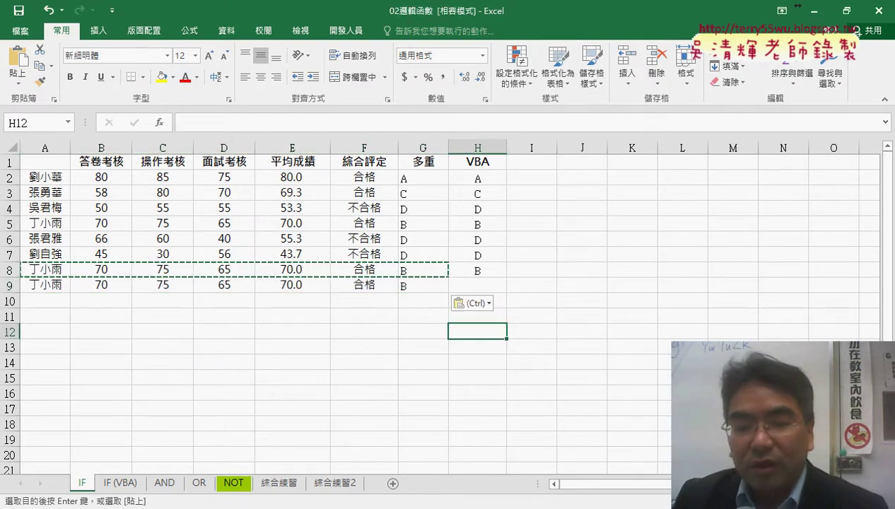
pyautogui.moveTo(258, 508)
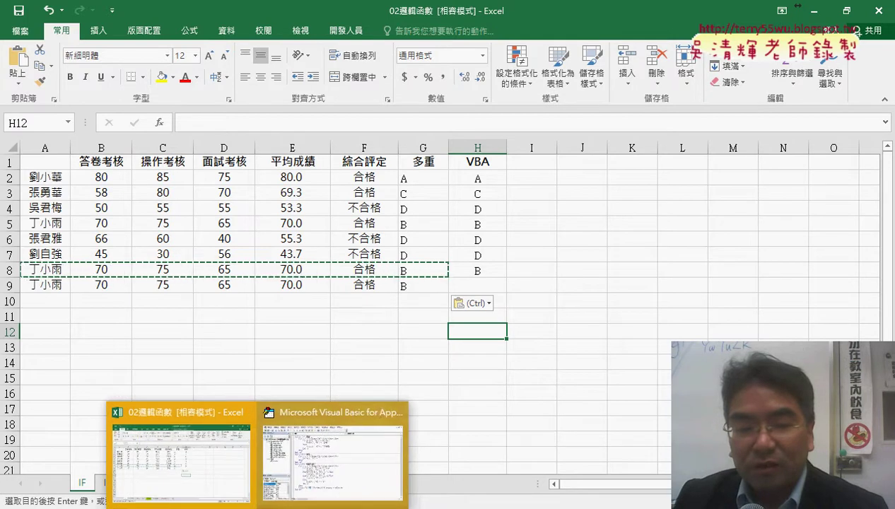
# - Run 清除 to empty column H, then run 成績多重 to refill grades for rows 2–9
pyautogui.click(332, 456)
pyautogui.click(609, 228)
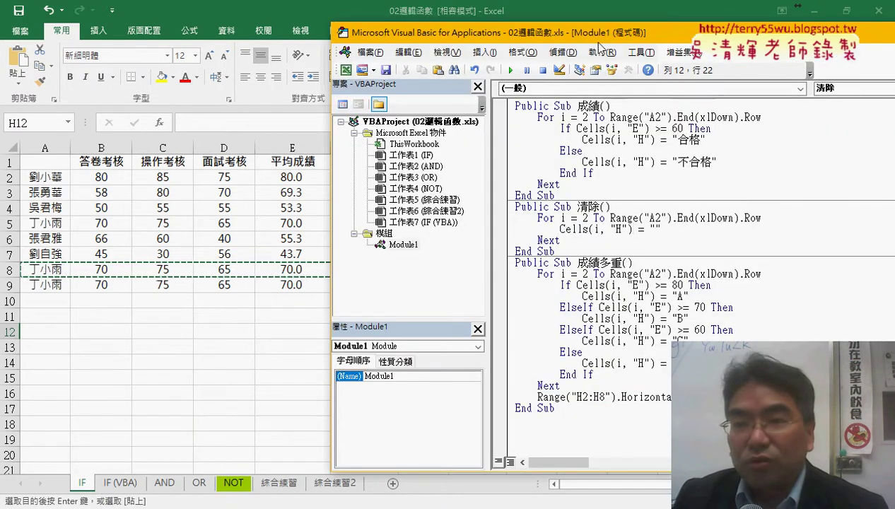
pyautogui.moveTo(511, 32); pyautogui.dragTo(695, 23)
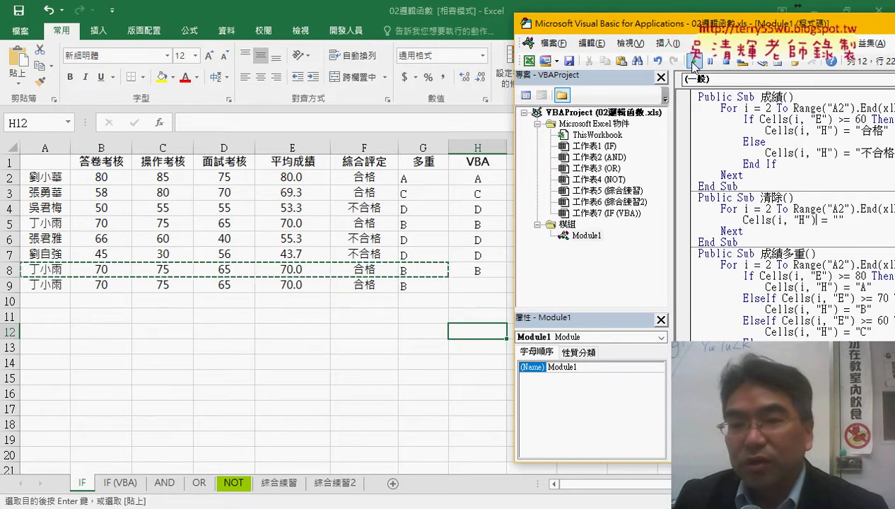
pyautogui.click(695, 63)
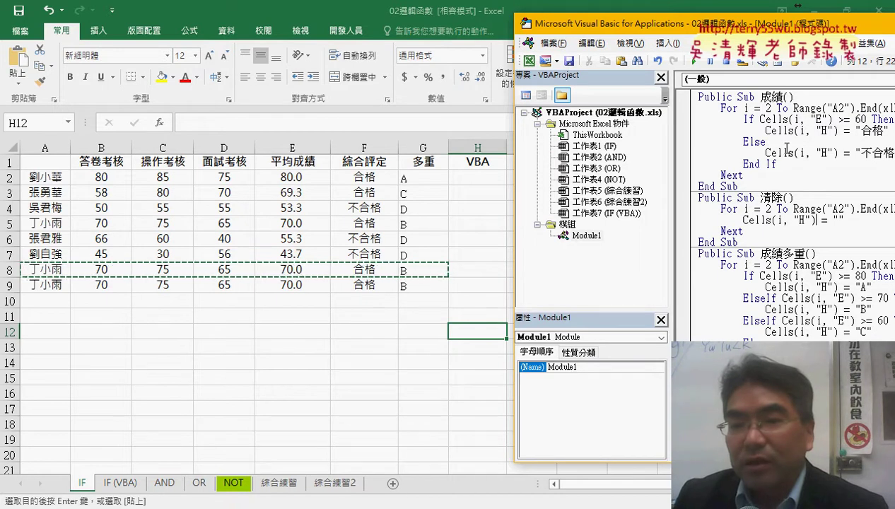
pyautogui.click(770, 309)
pyautogui.click(699, 62)
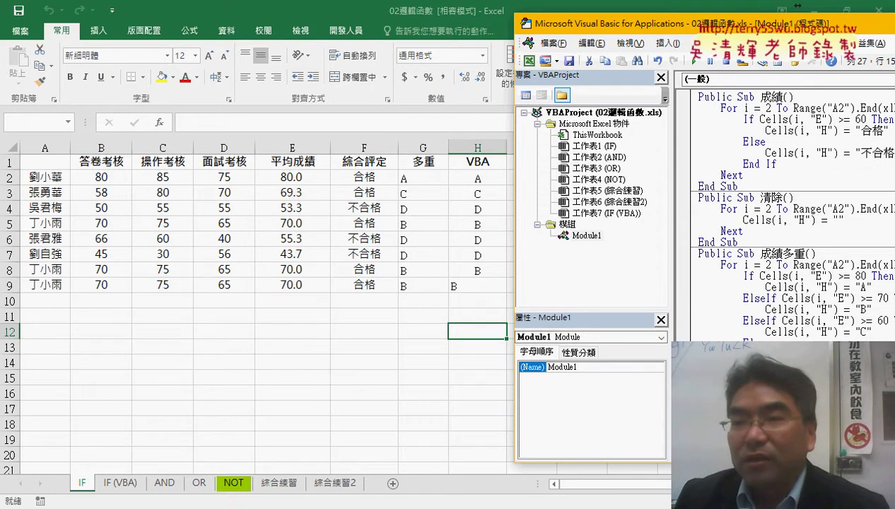
# - Insert a blank line after the loop's Next in 成績多重
pyautogui.moveTo(699, 28); pyautogui.dragTo(394, 36)
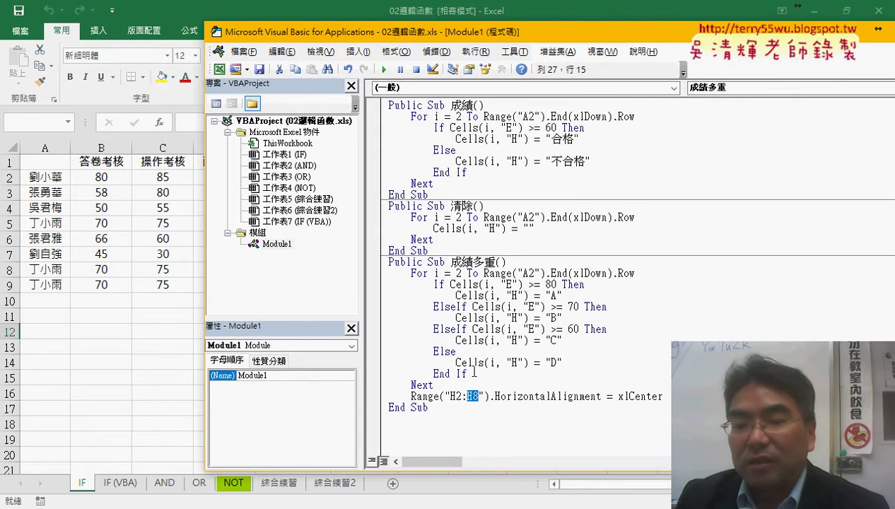
pyautogui.click(452, 384)
pyautogui.press('Return')
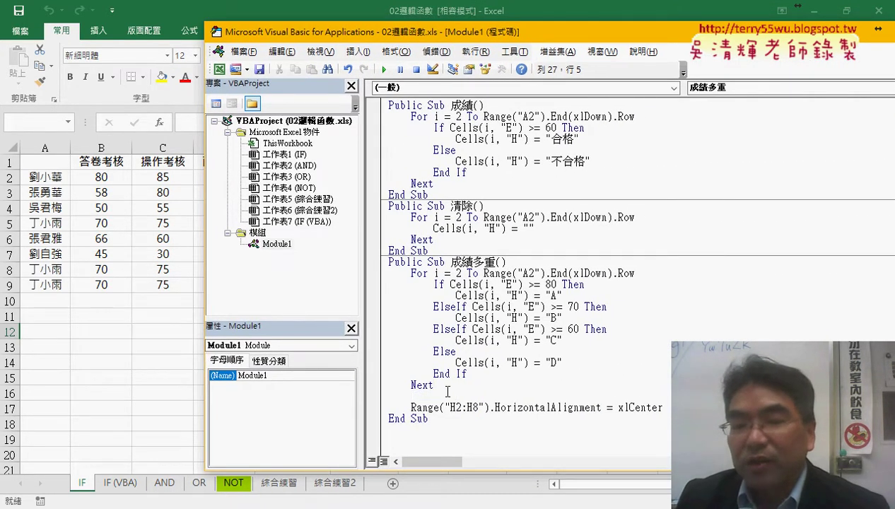
pyautogui.moveTo(447, 392); pyautogui.dragTo(374, 275)
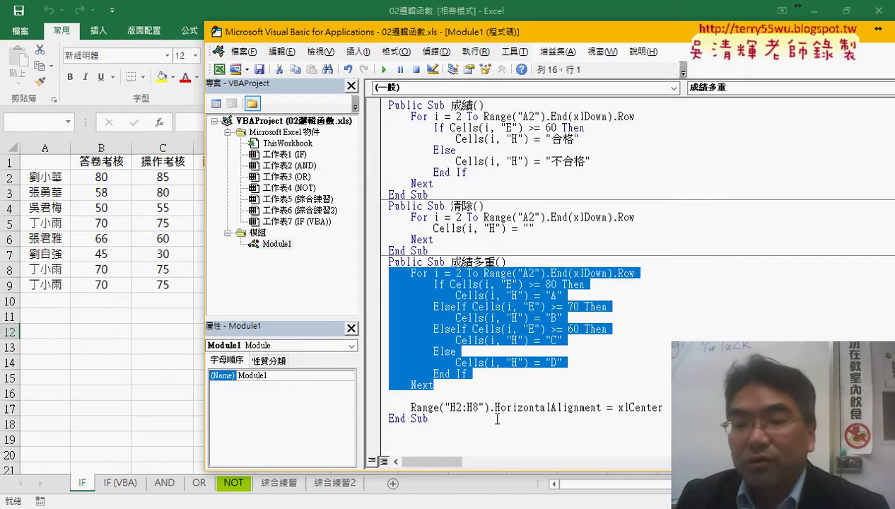
# - Replace the fixed 8 in Range("H2:H8") with an unfinished "H2:H" & concatenation
pyautogui.click(478, 407)
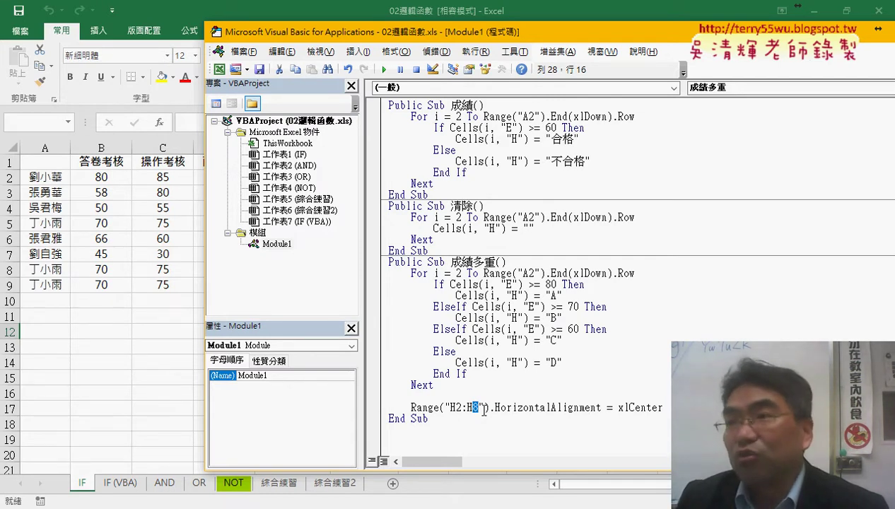
pyautogui.moveTo(483, 410); pyautogui.dragTo(459, 409)
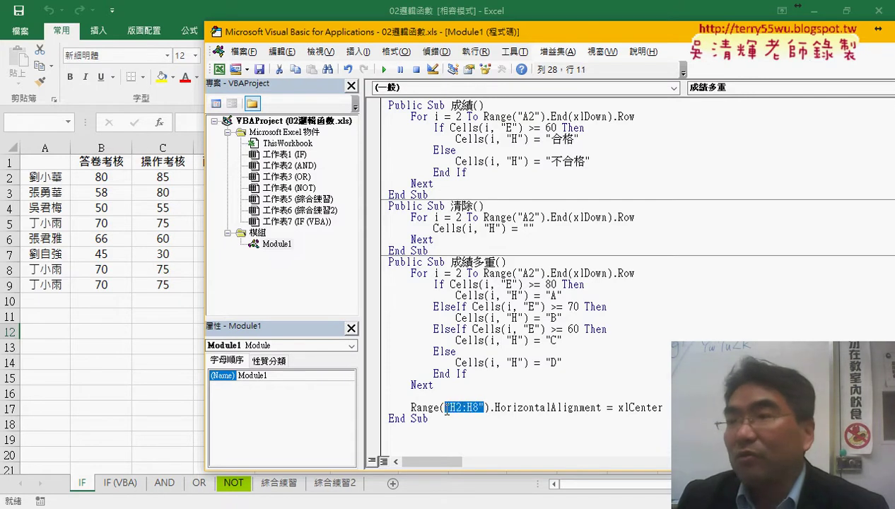
pyautogui.click(482, 408)
pyautogui.hotkey('shift', 'Left')
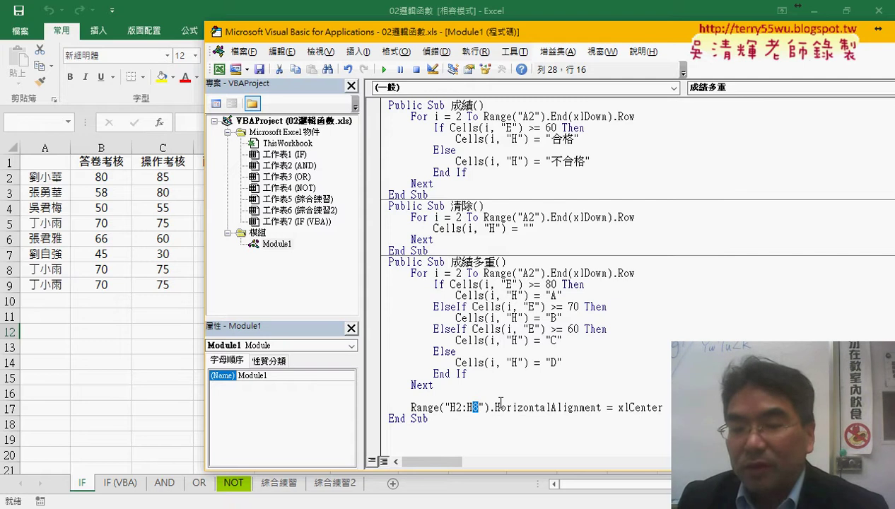
pyautogui.press('Delete')
pyautogui.press('Right')
pyautogui.write('&')
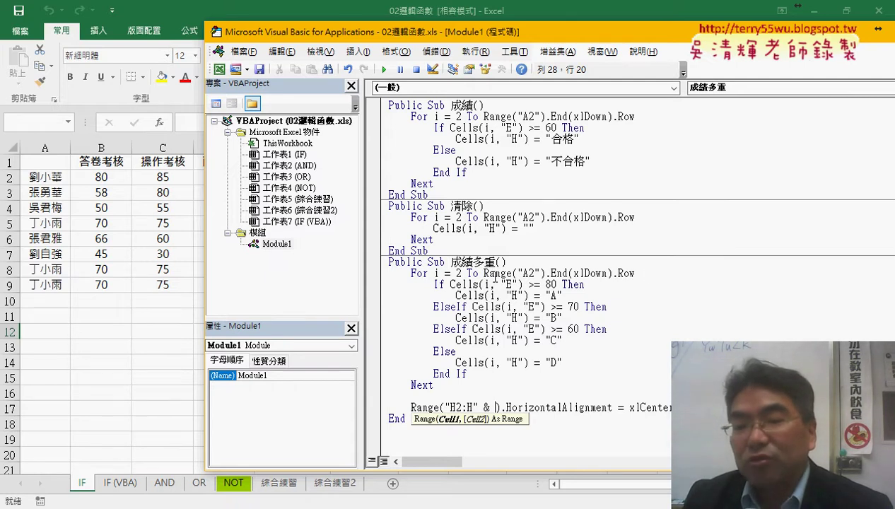
pyautogui.click(495, 277)
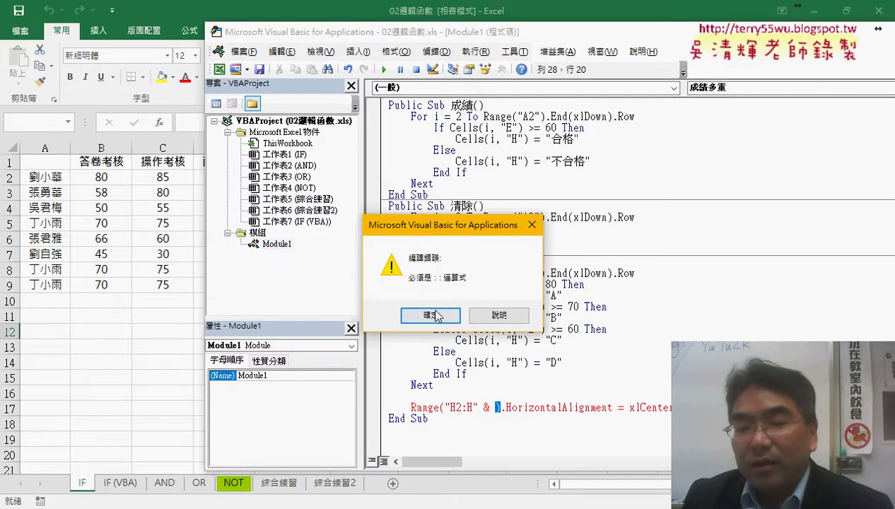
# - Dismiss the compile error and copy Range("A2").End(xlDown).Row after & in the centering line
pyautogui.press('Return')
pyautogui.moveTo(484, 273); pyautogui.dragTo(635, 273)
pyautogui.moveTo(489, 413); pyautogui.dragTo(497, 408)
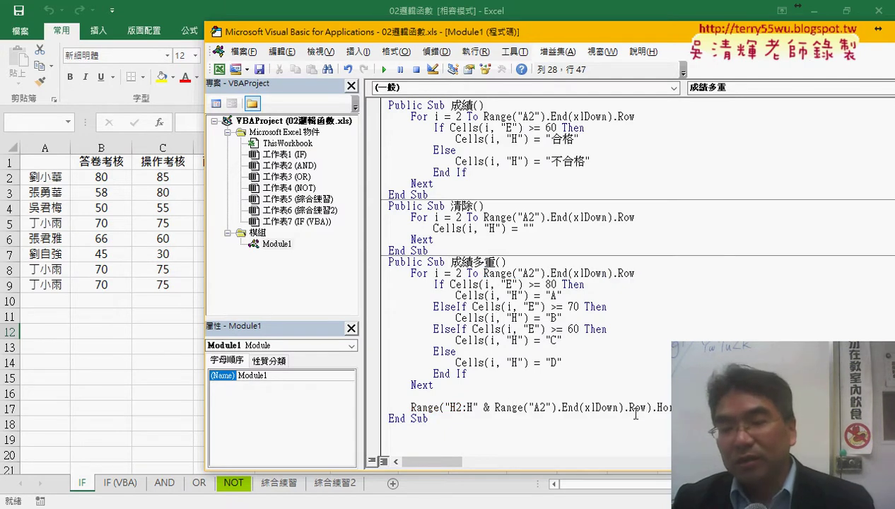
pyautogui.moveTo(647, 408); pyautogui.dragTo(495, 408)
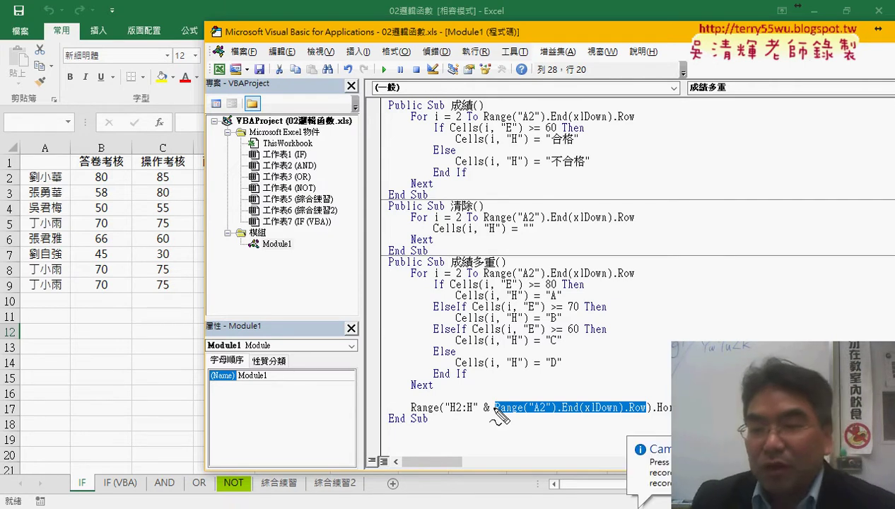
# - Annotate the code with pen marks showing the last-row expression evaluates to row 9
pyautogui.moveTo(483, 280); pyautogui.dragTo(634, 279)
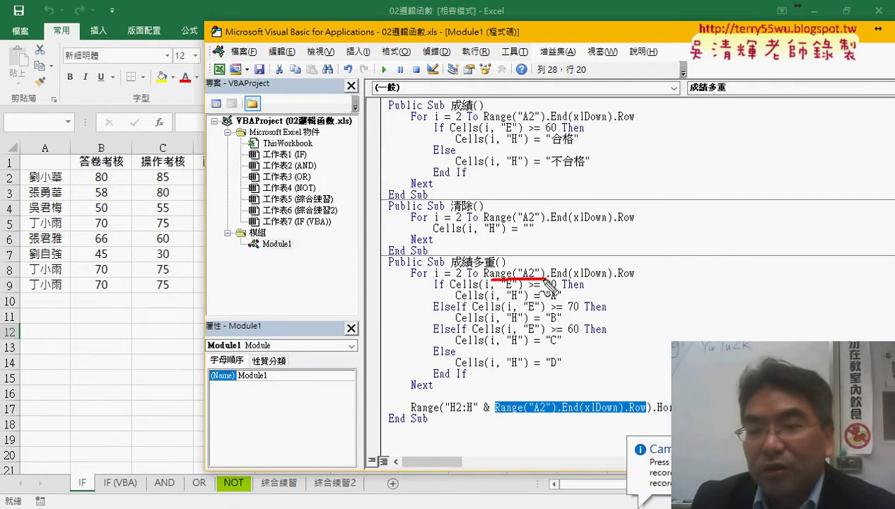
pyautogui.moveTo(52, 173); pyautogui.dragTo(70, 263)
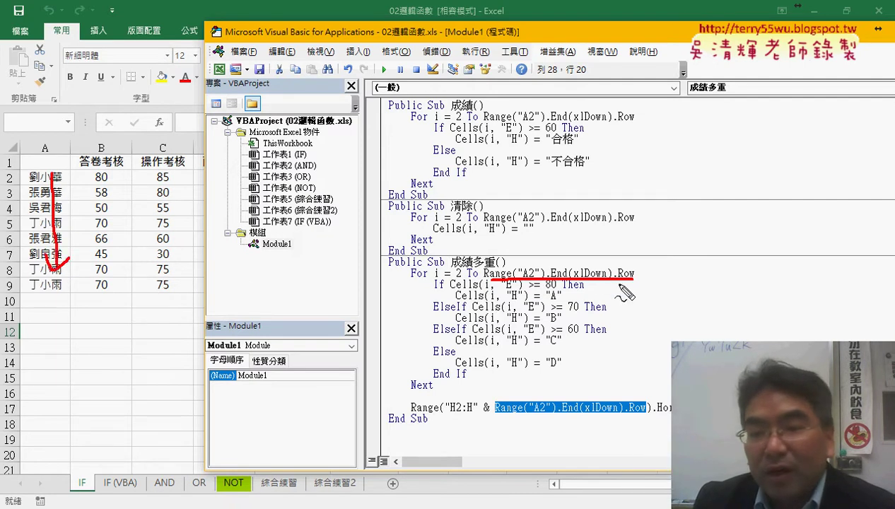
pyautogui.moveTo(618, 285); pyautogui.dragTo(636, 284)
pyautogui.moveTo(15, 283); pyautogui.dragTo(17, 301)
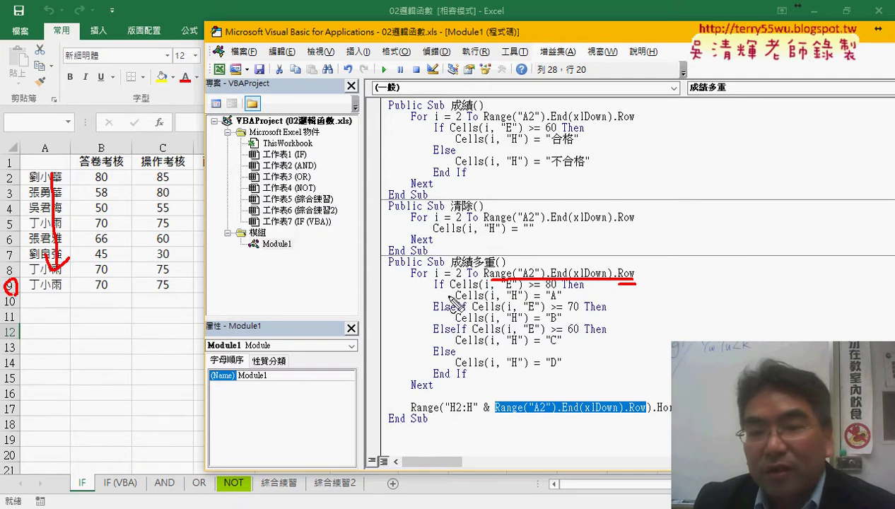
pyautogui.moveTo(683, 288); pyautogui.dragTo(677, 316)
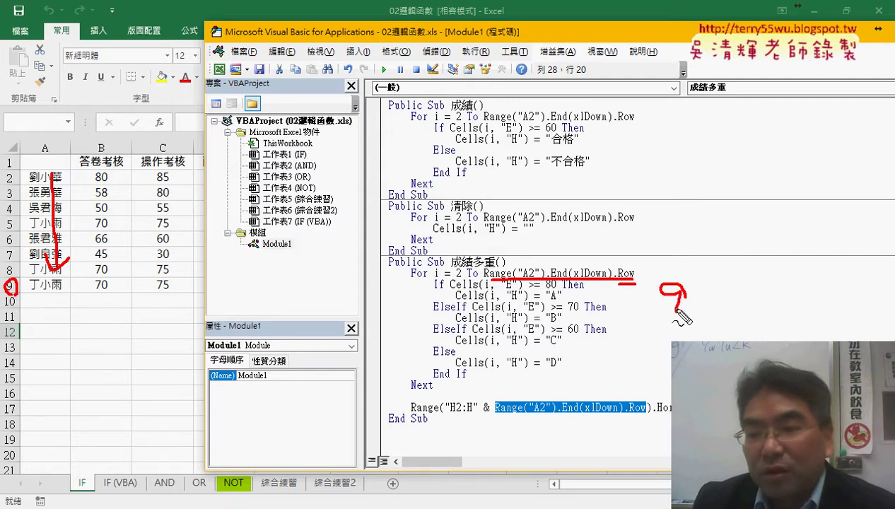
pyautogui.moveTo(483, 418); pyautogui.dragTo(493, 416)
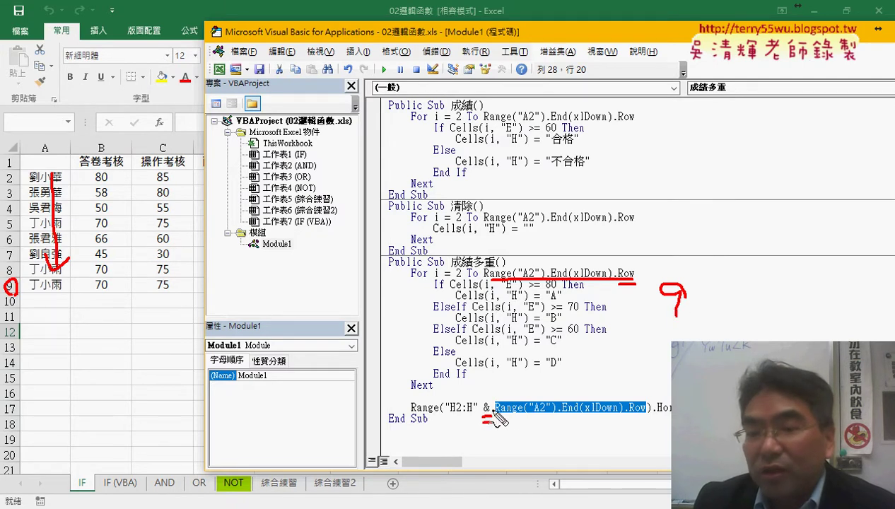
pyautogui.moveTo(642, 257)
pyautogui.mouseDown()
pyautogui.moveTo(642, 282)
pyautogui.moveTo(650, 282)
pyautogui.mouseUp()
pyautogui.moveTo(682, 255); pyautogui.dragTo(681, 278)
pyautogui.moveTo(692, 253); pyautogui.dragTo(691, 273)
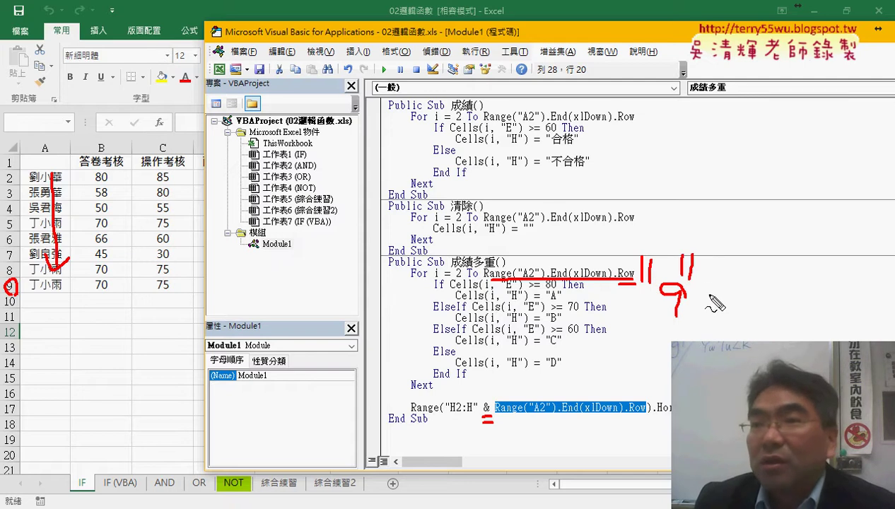
pyautogui.moveTo(448, 416); pyautogui.dragTo(493, 422)
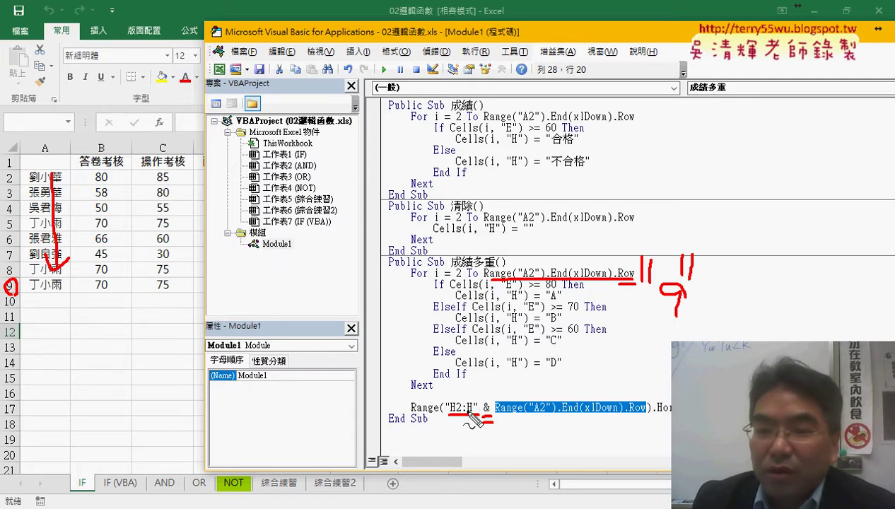
pyautogui.moveTo(500, 418); pyautogui.dragTo(637, 417)
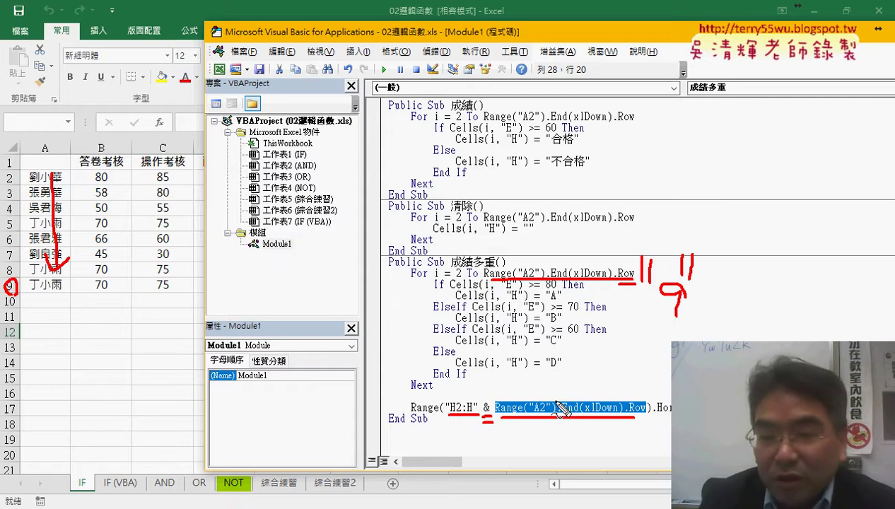
pyautogui.press('Escape')
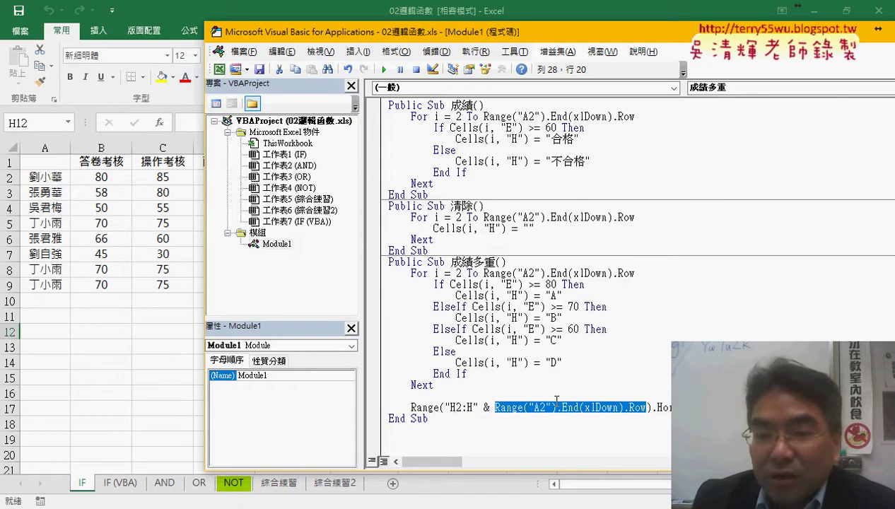
# - Add r = Range("A2").End(xlDown).Row at the top of 成績多重 and loop For i = 2 To r
pyautogui.click(528, 263)
pyautogui.press('Return')
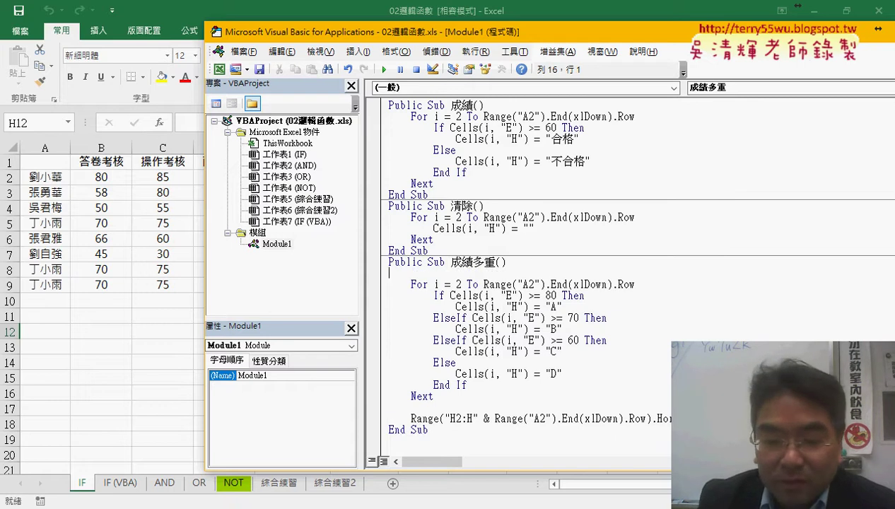
pyautogui.press('Tab')
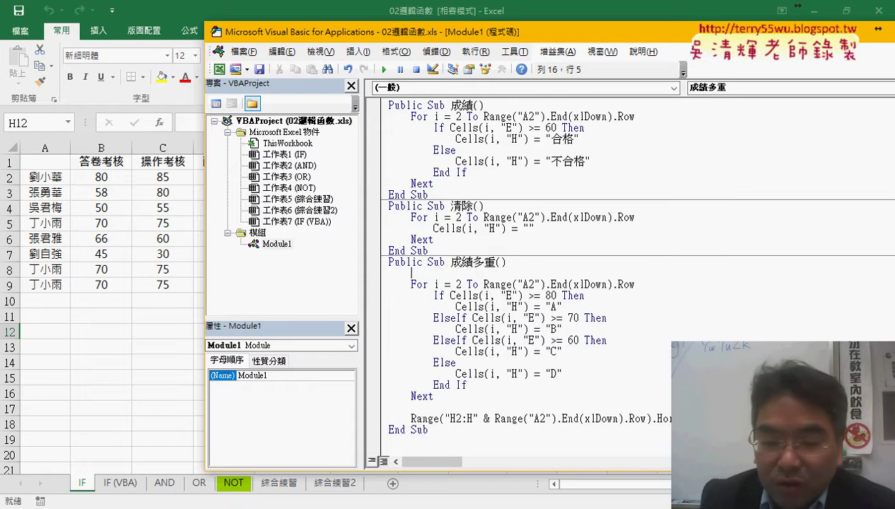
pyautogui.write('r=')
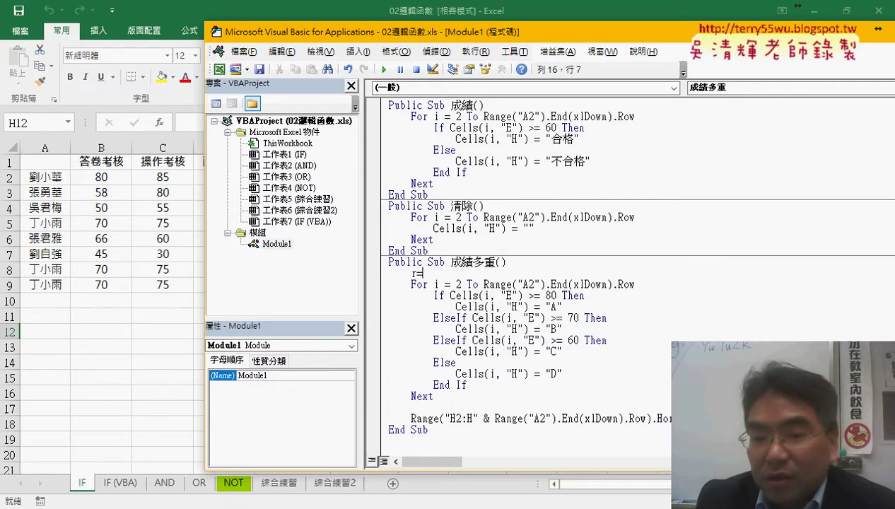
pyautogui.click(529, 331)
pyautogui.press('Return')
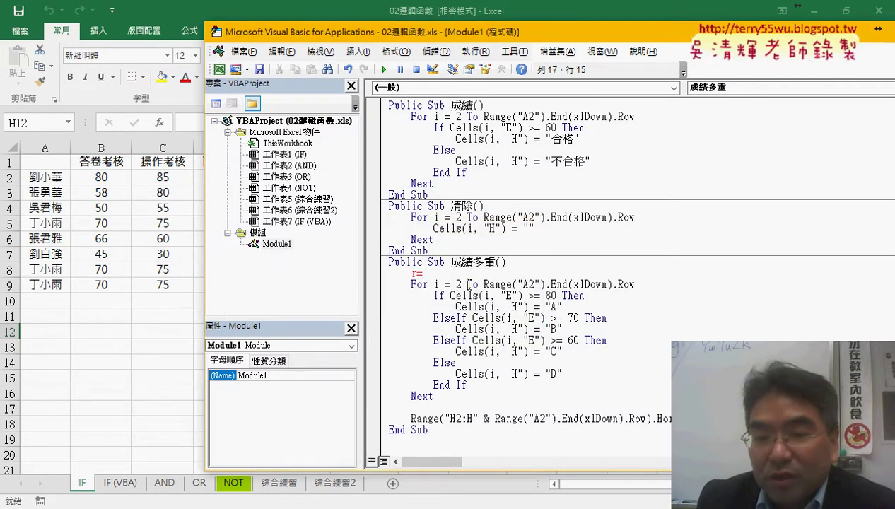
pyautogui.moveTo(484, 284); pyautogui.dragTo(635, 285)
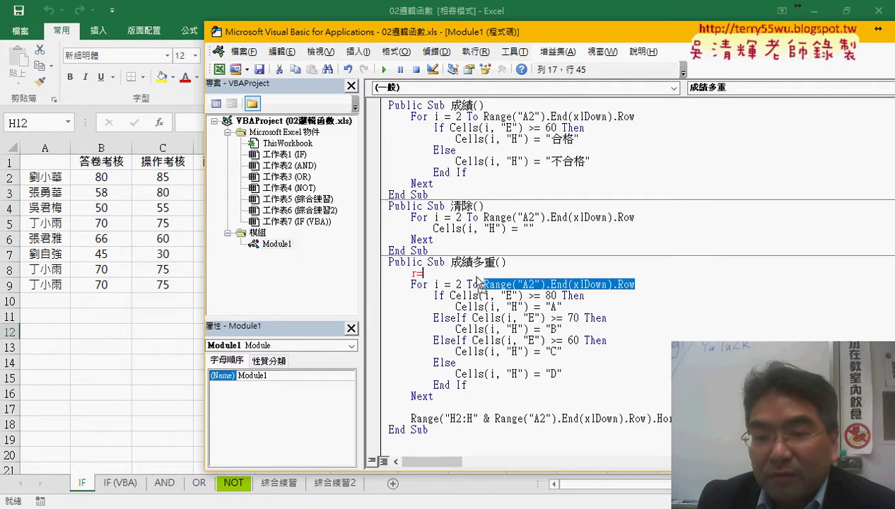
pyautogui.hotkey('ctrl', 'x')
pyautogui.press('Up')
pyautogui.hotkey('ctrl', 'v')
pyautogui.click(494, 282)
pyautogui.write('r')
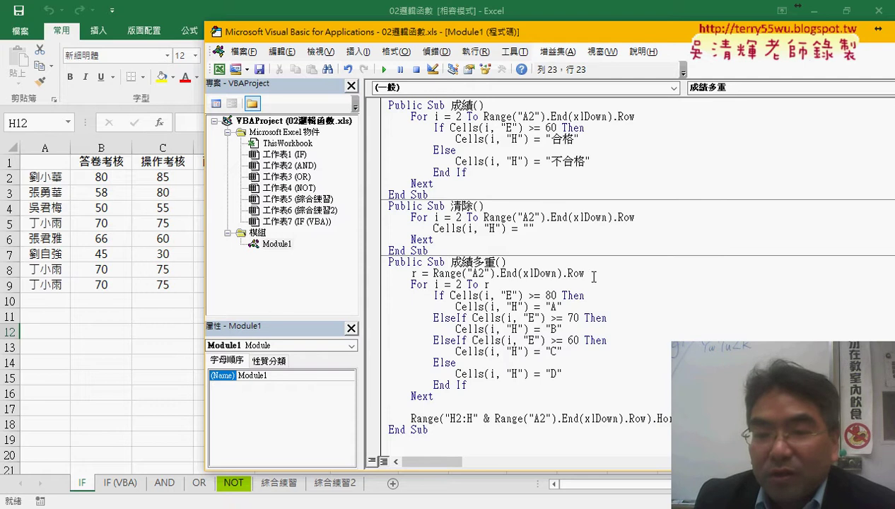
# - Replace the last-row expression in the centering range with r, giving Range("H2:H" & r)
pyautogui.moveTo(593, 274); pyautogui.dragTo(450, 274)
pyautogui.doubleClick(415, 273)
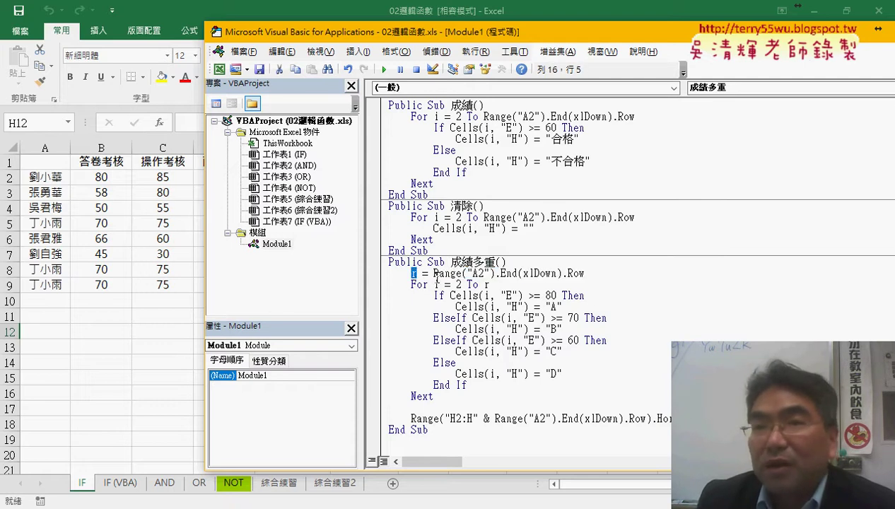
pyautogui.click(487, 284)
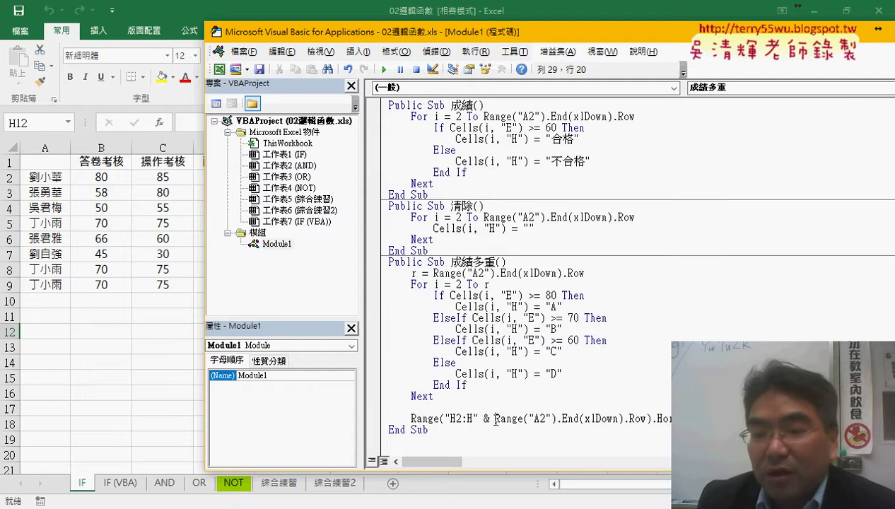
pyautogui.moveTo(495, 418); pyautogui.dragTo(647, 419)
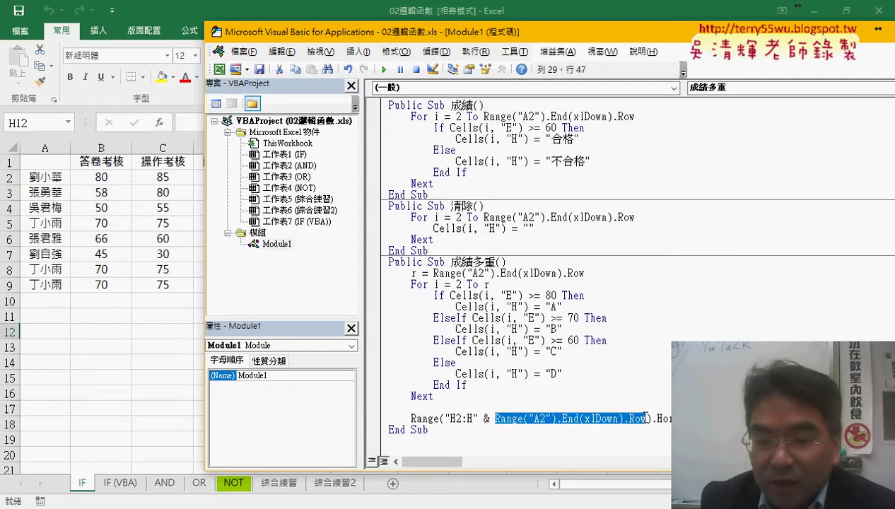
pyautogui.write('r')
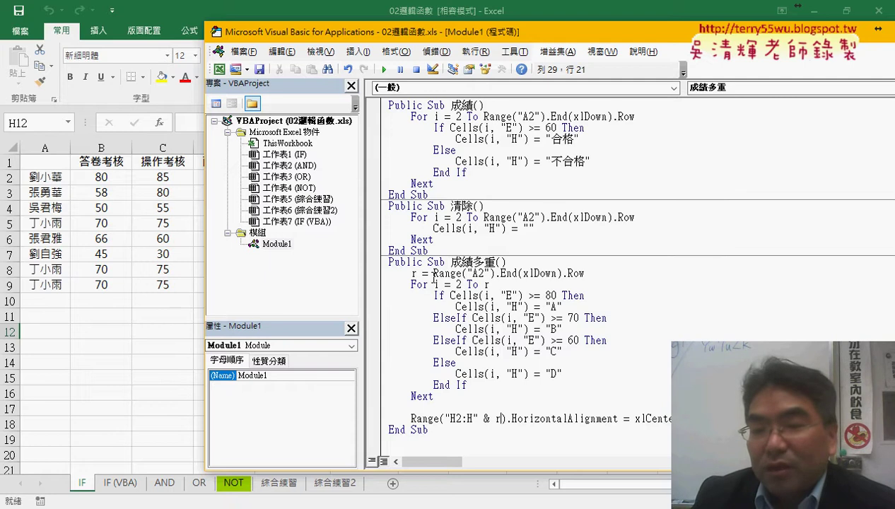
# - Highlight each use of r: its assignment, the For limit, and the H2:H range
pyautogui.moveTo(433, 274); pyautogui.dragTo(586, 273)
pyautogui.click(413, 273)
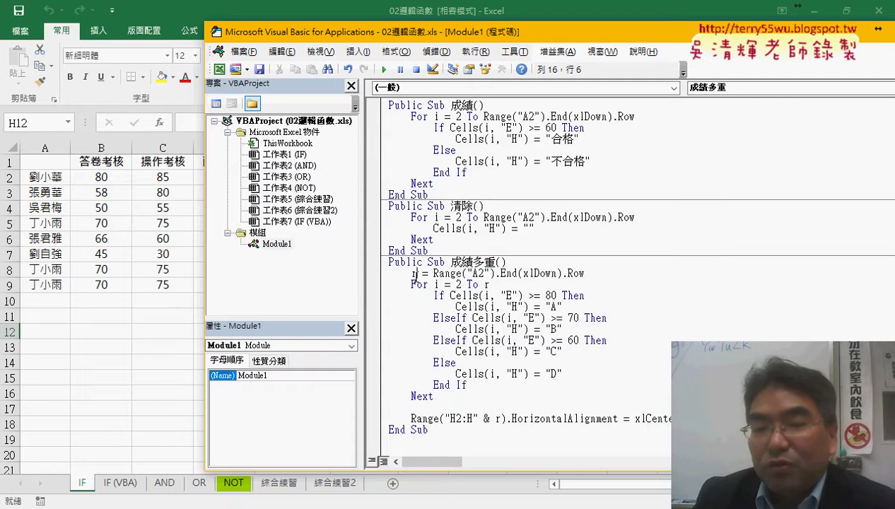
pyautogui.doubleClick(485, 284)
pyautogui.doubleClick(498, 419)
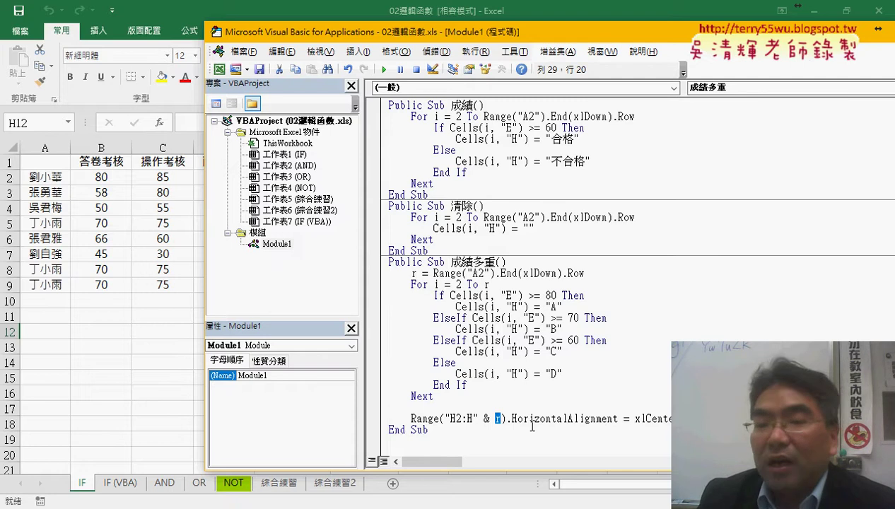
pyautogui.doubleClick(486, 285)
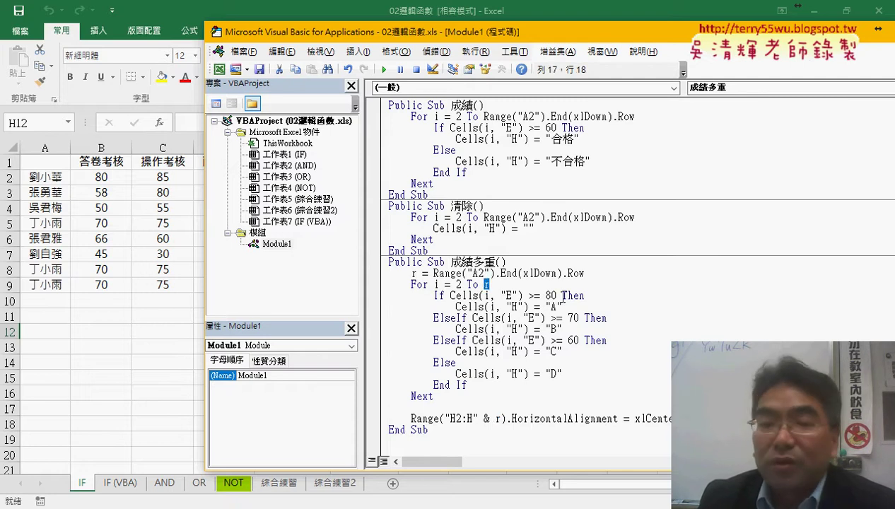
pyautogui.doubleClick(415, 274)
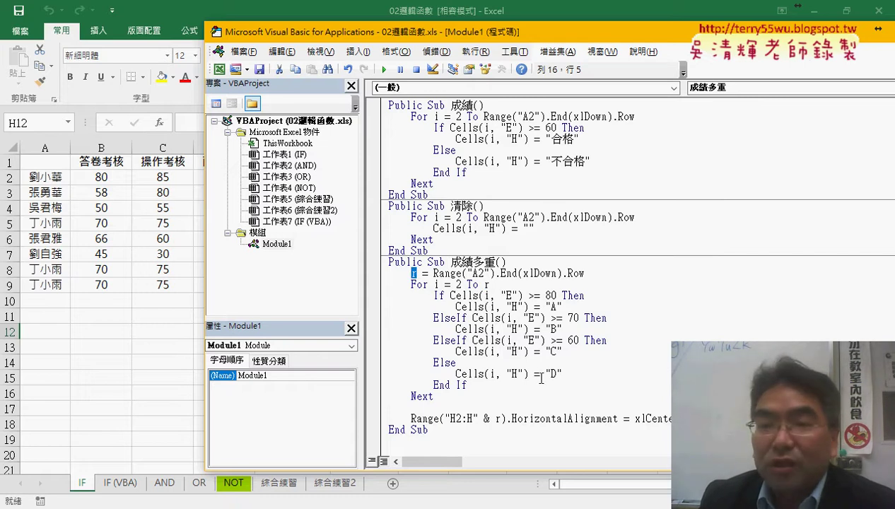
# - Run 成績多重 to show the centred grades in column H
pyautogui.moveTo(554, 32); pyautogui.dragTo(852, 35)
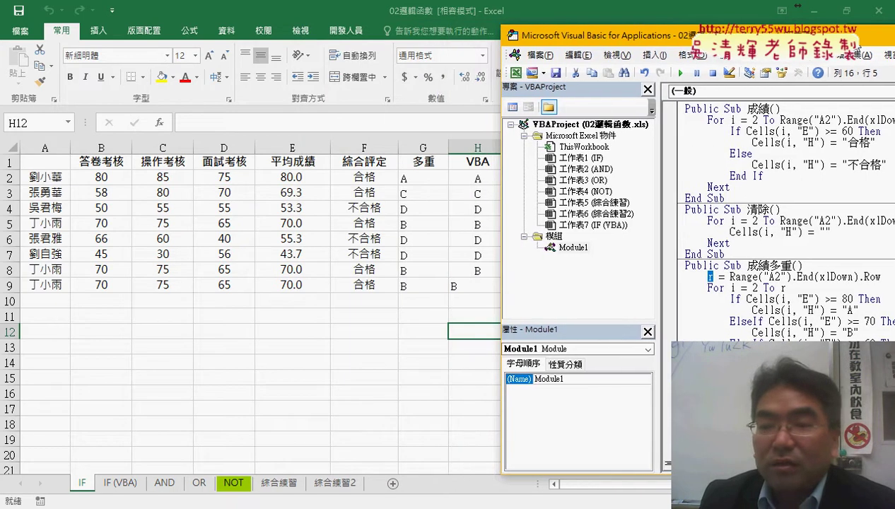
pyautogui.click(842, 305)
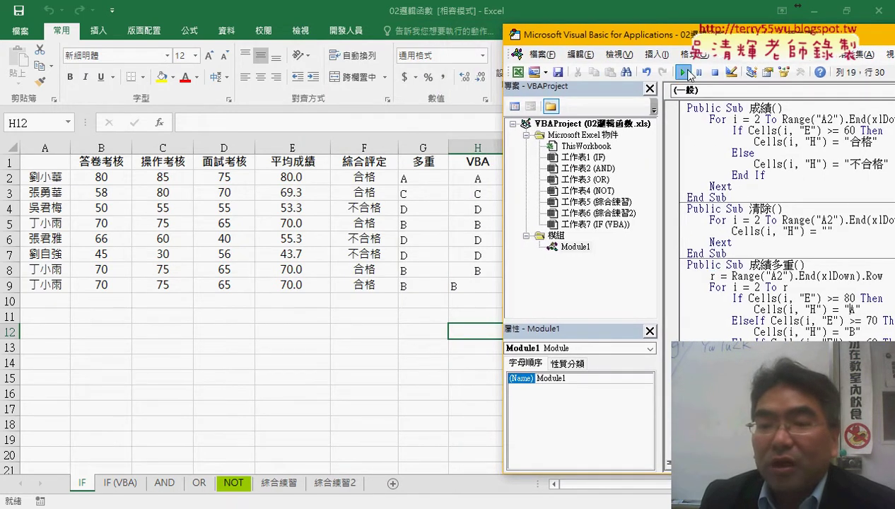
pyautogui.click(684, 73)
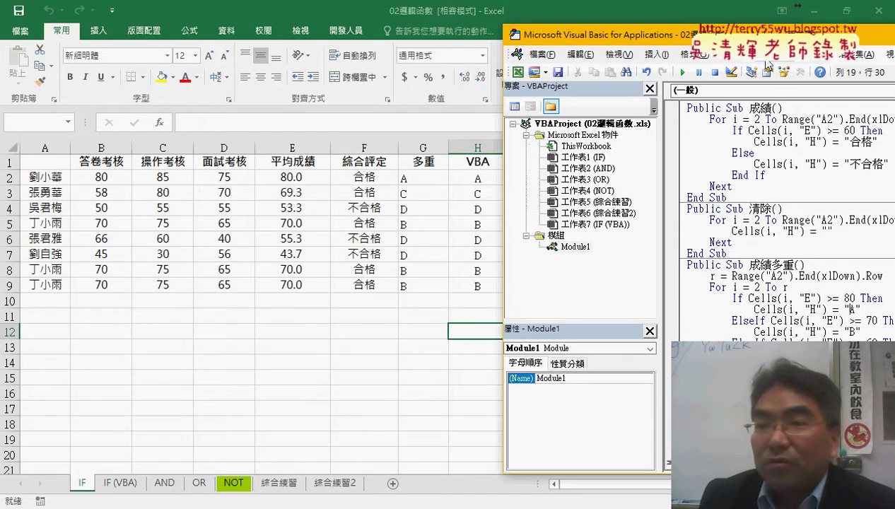
pyautogui.moveTo(760, 33); pyautogui.dragTo(477, 29)
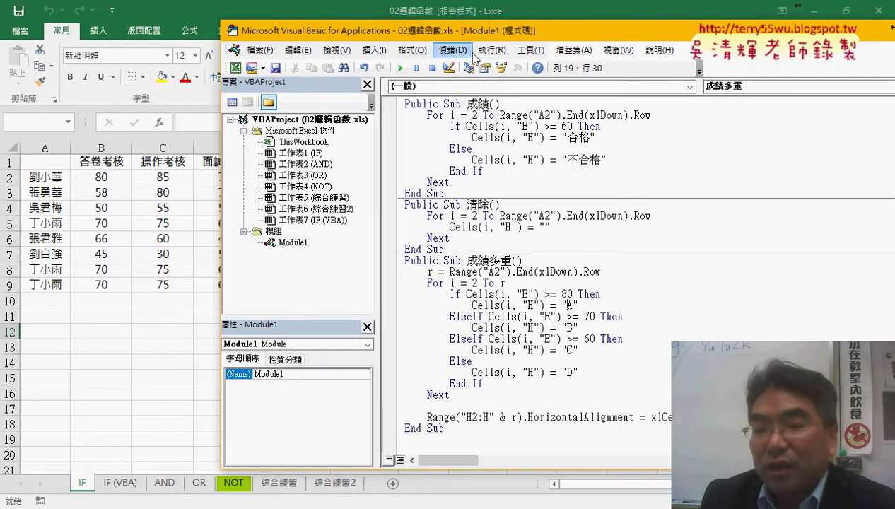
pyautogui.moveTo(515, 417); pyautogui.dragTo(505, 418)
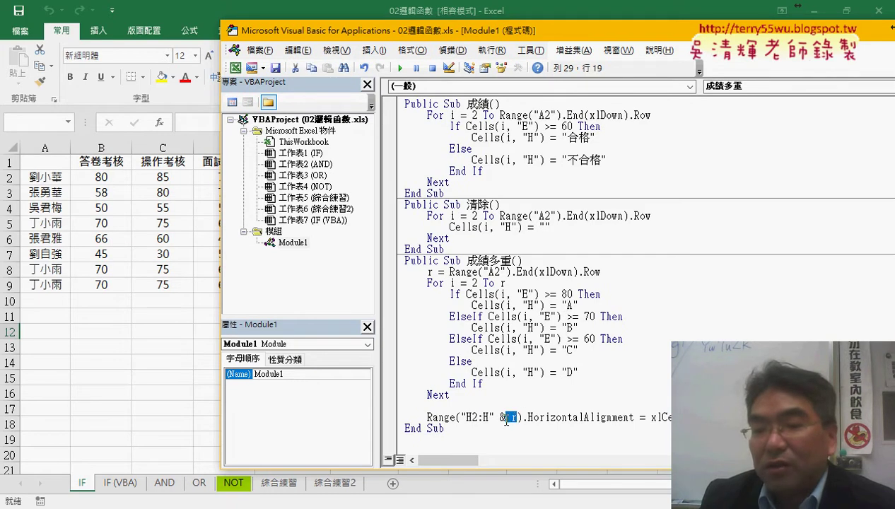
pyautogui.doubleClick(429, 272)
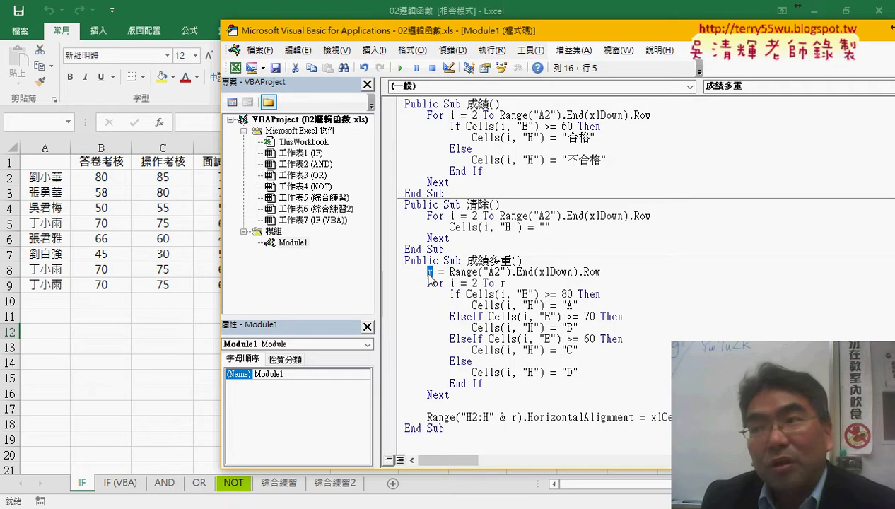
pyautogui.moveTo(453, 441); pyautogui.dragTo(399, 265)
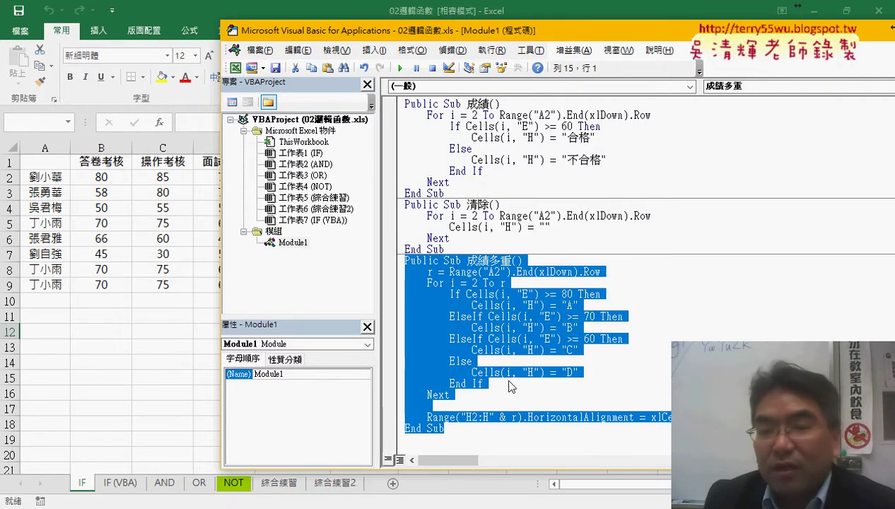
pyautogui.click(469, 444)
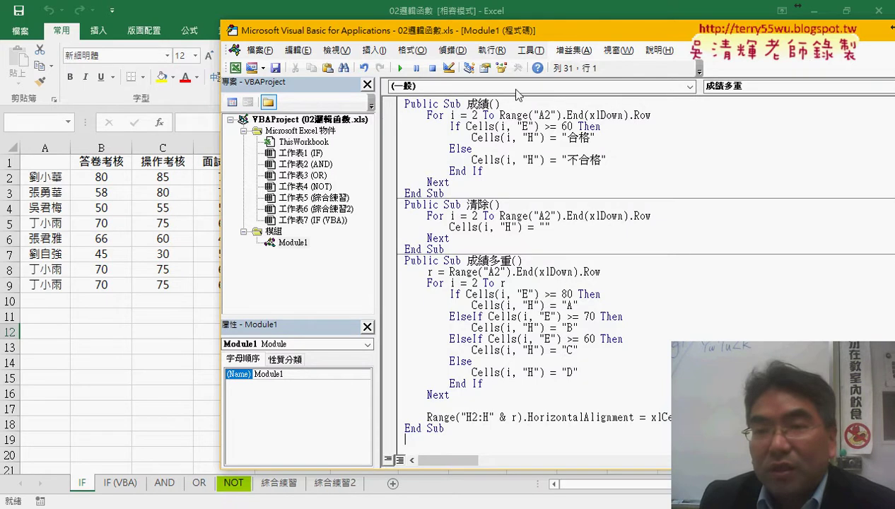
pyautogui.moveTo(511, 35); pyautogui.dragTo(549, 29)
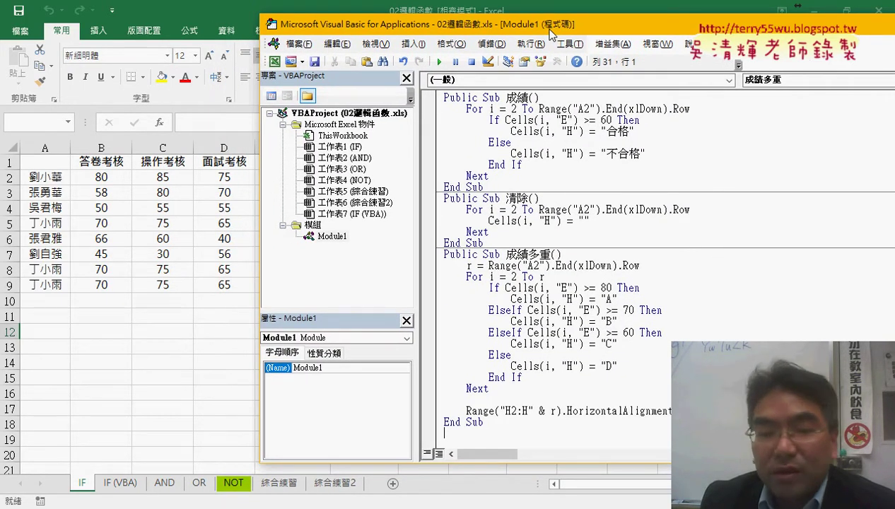
pyautogui.moveTo(617, 299); pyautogui.dragTo(601, 299)
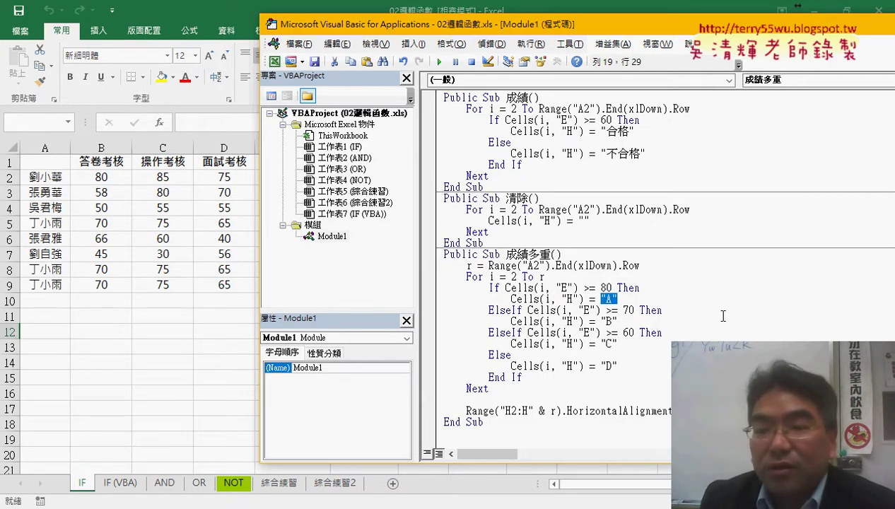
pyautogui.moveTo(617, 345)
pyautogui.mouseDown()
pyautogui.moveTo(602, 345)
pyautogui.moveTo(605, 322)
pyautogui.mouseUp()
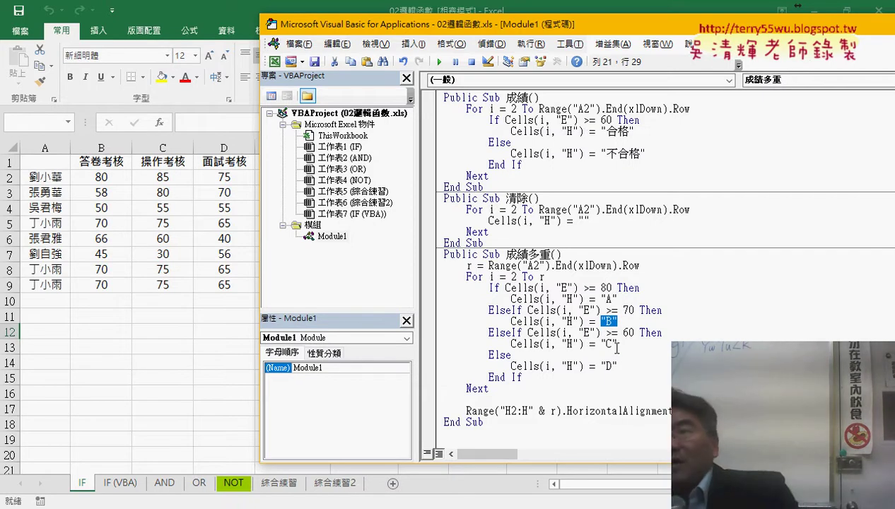
pyautogui.moveTo(617, 366); pyautogui.dragTo(605, 371)
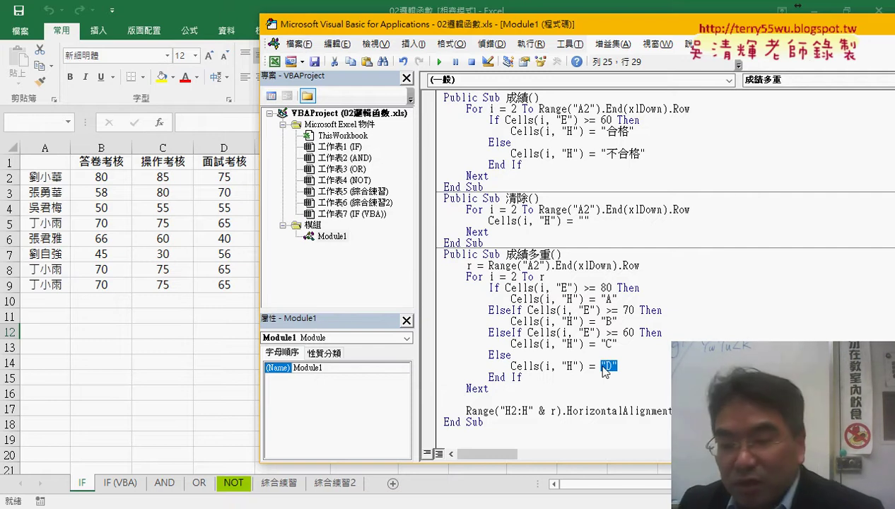
pyautogui.doubleClick(552, 411)
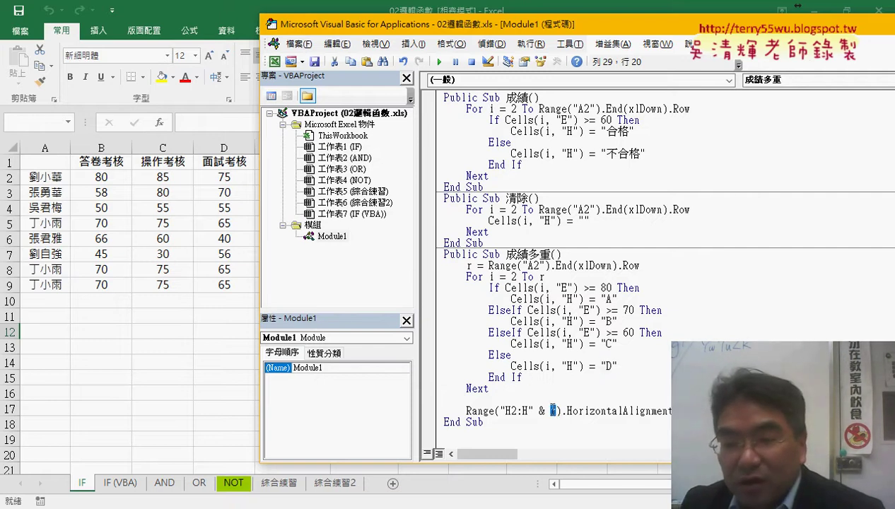
pyautogui.moveTo(639, 266); pyautogui.dragTo(488, 266)
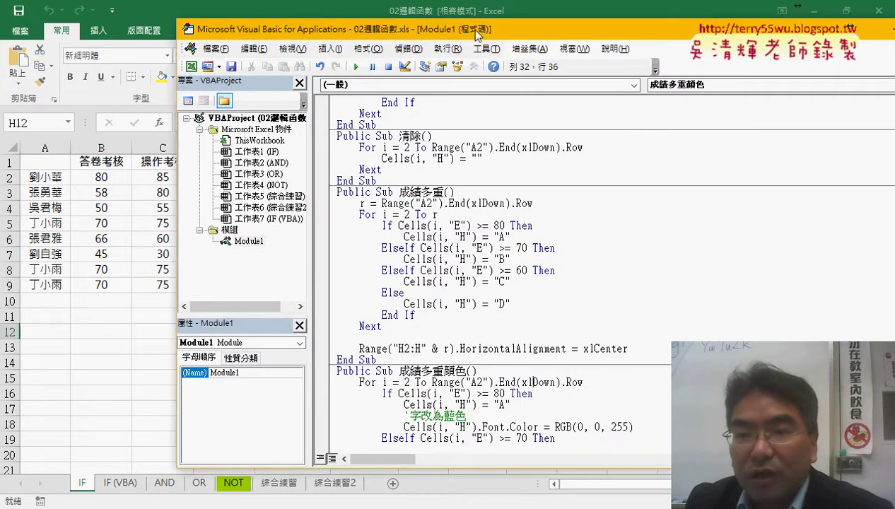
pyautogui.moveTo(476, 30); pyautogui.dragTo(803, 33)
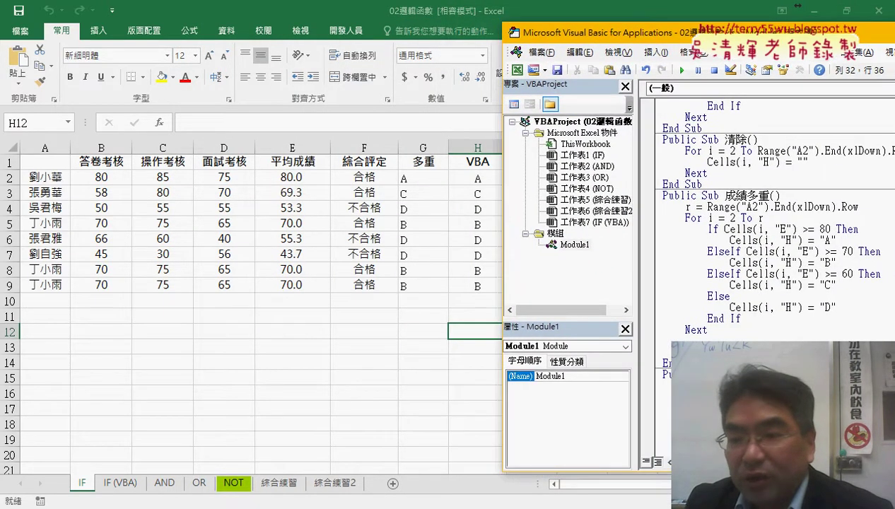
# - Run the 成績多重顏色 macro to apply the grade colours to column H
pyautogui.scroll(-7, 770, 212)
pyautogui.click(785, 273)
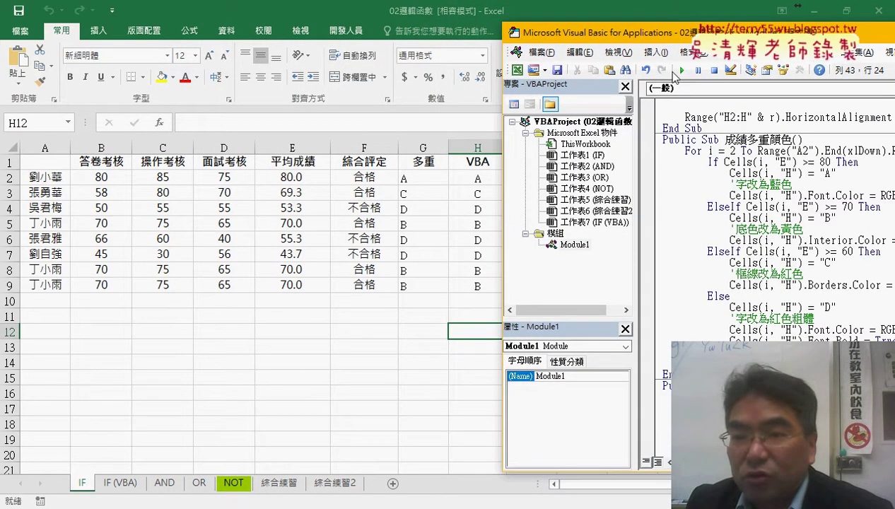
pyautogui.click(682, 70)
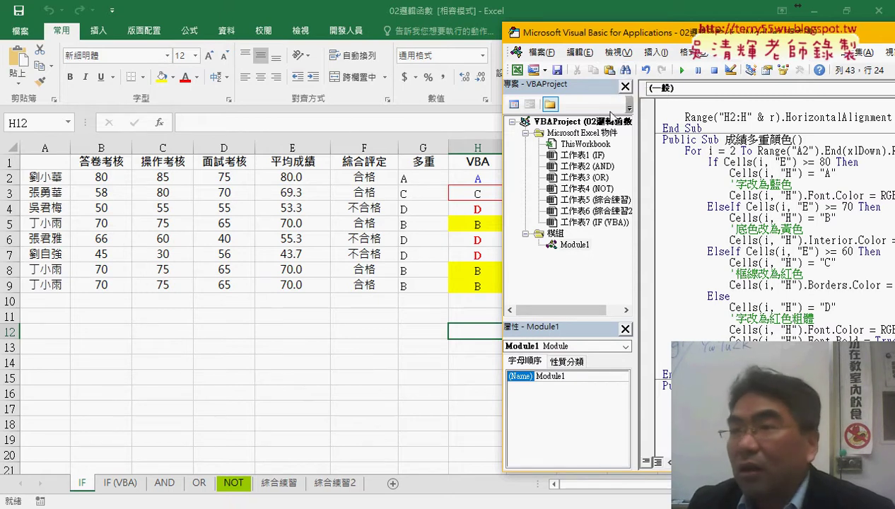
pyautogui.moveTo(638, 38); pyautogui.dragTo(241, 38)
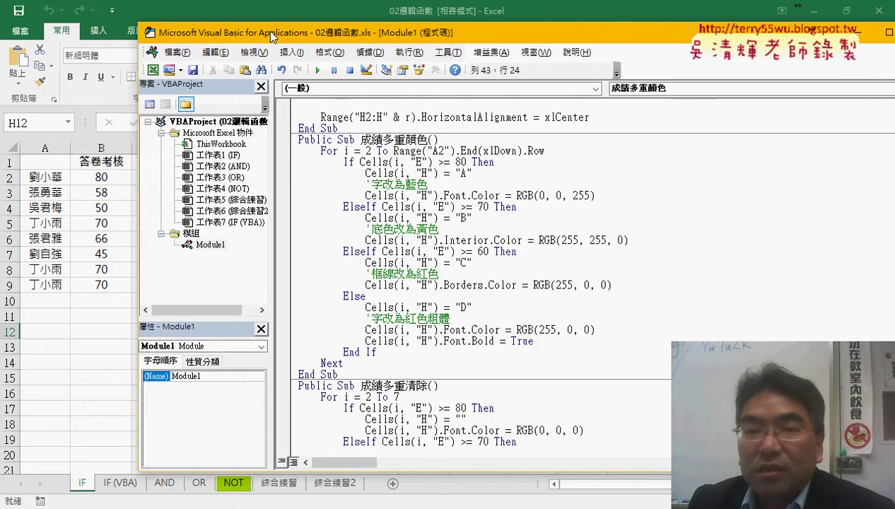
pyautogui.scroll(1, 415, 257)
pyautogui.scroll(3, 415, 257)
pyautogui.scroll(1, 416, 256)
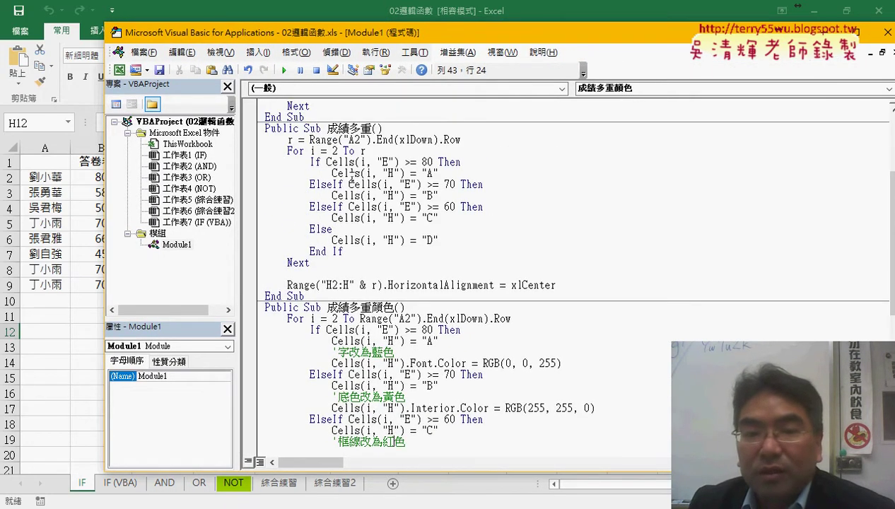
pyautogui.moveTo(309, 297); pyautogui.dragTo(262, 126)
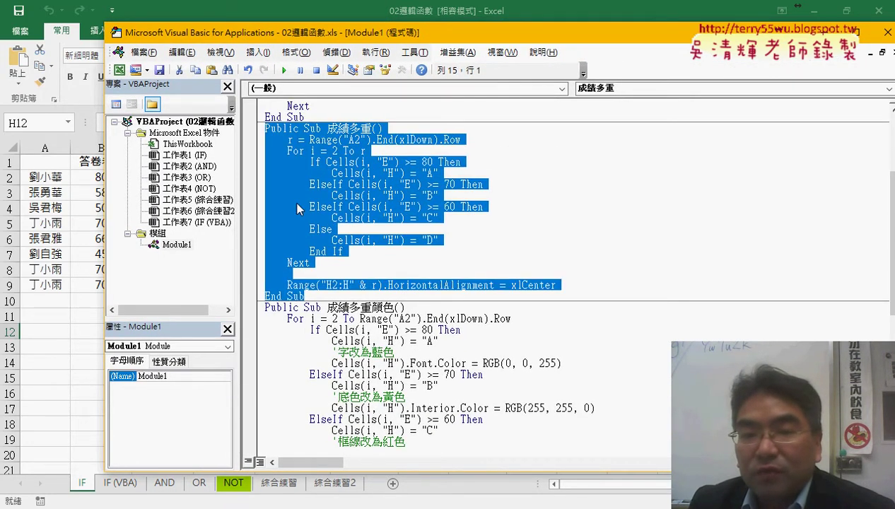
pyautogui.scroll(-3, 298, 206)
pyautogui.moveTo(371, 206); pyautogui.dragTo(393, 207)
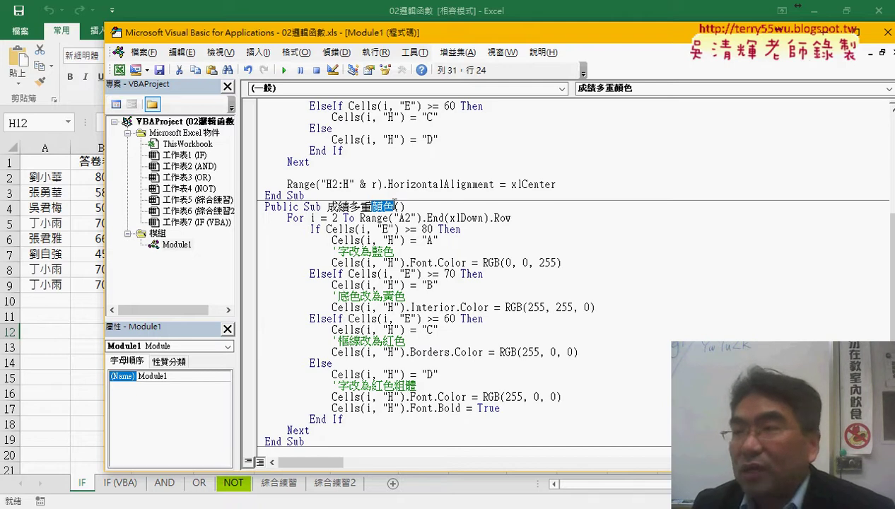
pyautogui.scroll(-1, 394, 204)
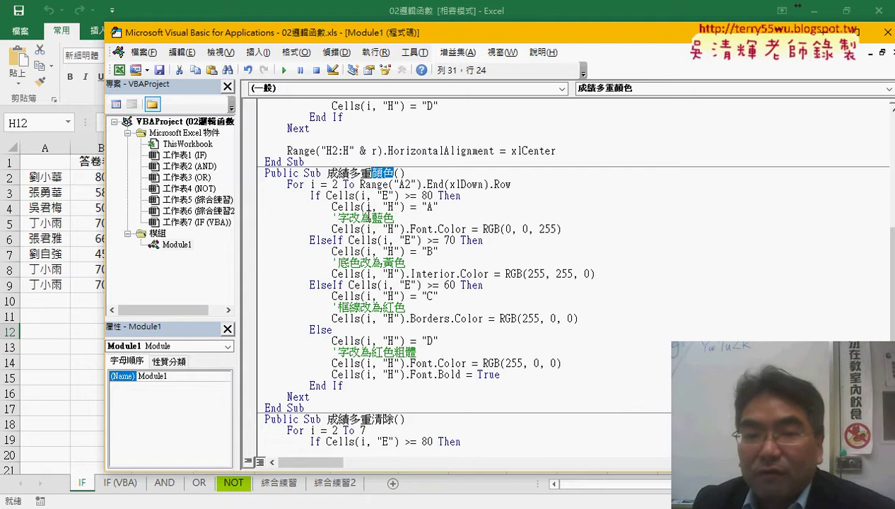
pyautogui.moveTo(562, 229); pyautogui.dragTo(259, 220)
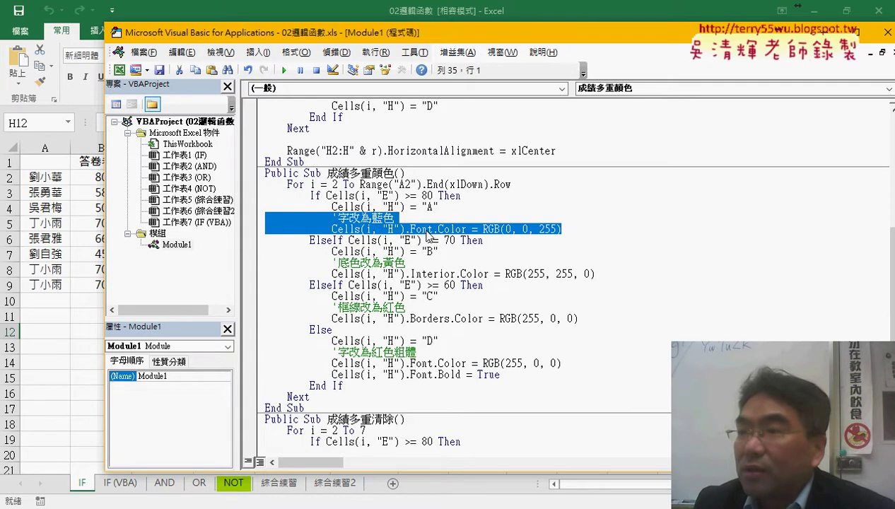
# - Delete the blue font, yellow fill, red border and red bold lines from the grade branches
pyautogui.moveTo(562, 229); pyautogui.dragTo(332, 229)
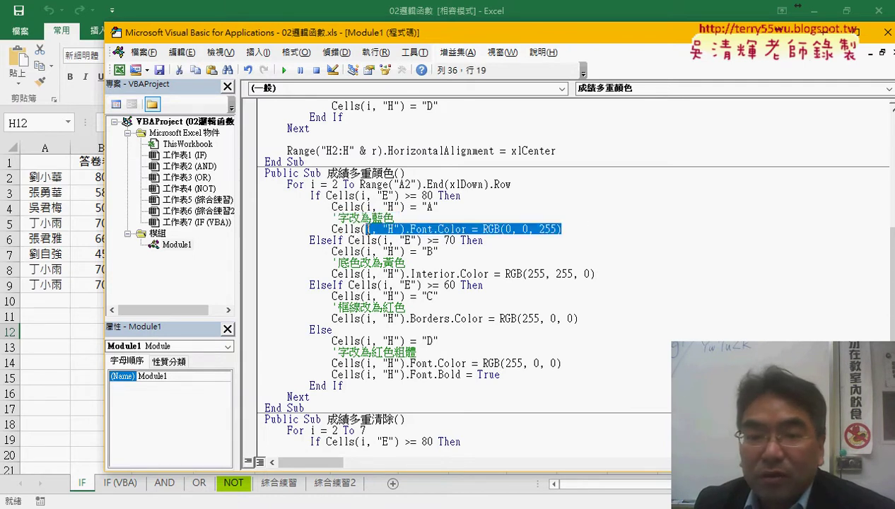
pyautogui.press('Delete')
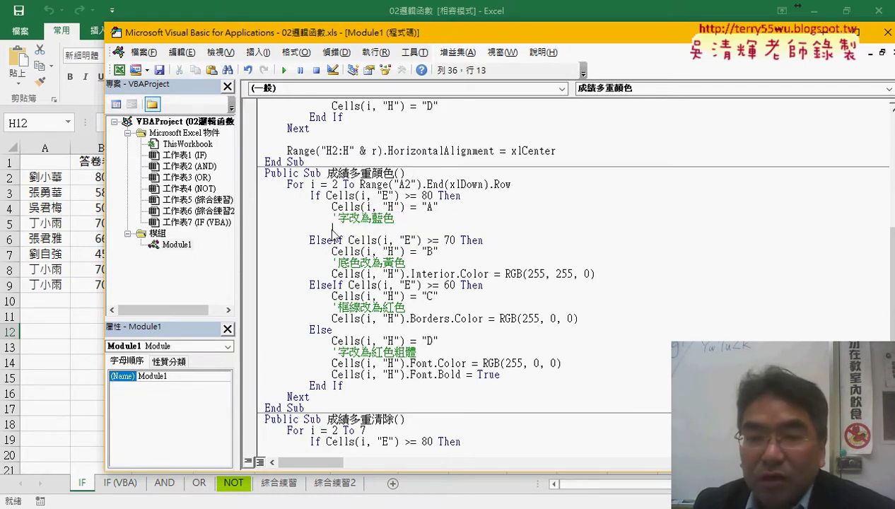
pyautogui.moveTo(596, 274); pyautogui.dragTo(332, 274)
pyautogui.press('Delete')
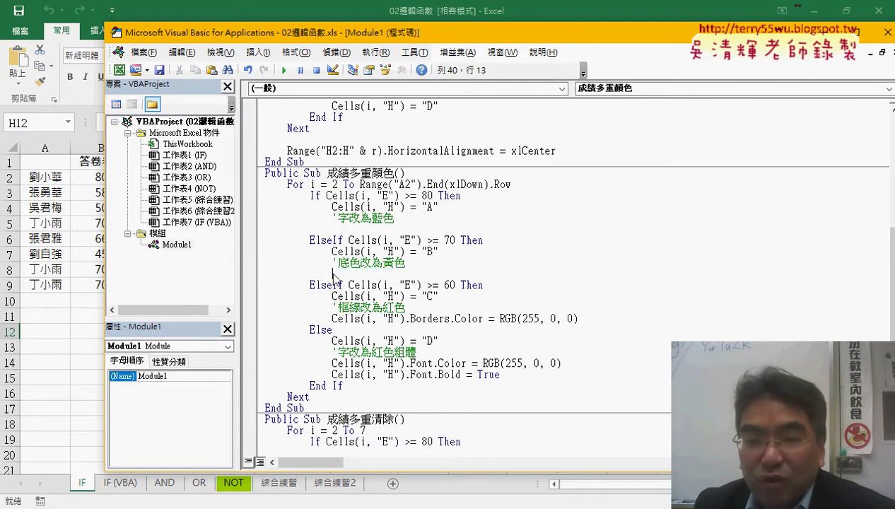
pyautogui.moveTo(580, 318); pyautogui.dragTo(332, 319)
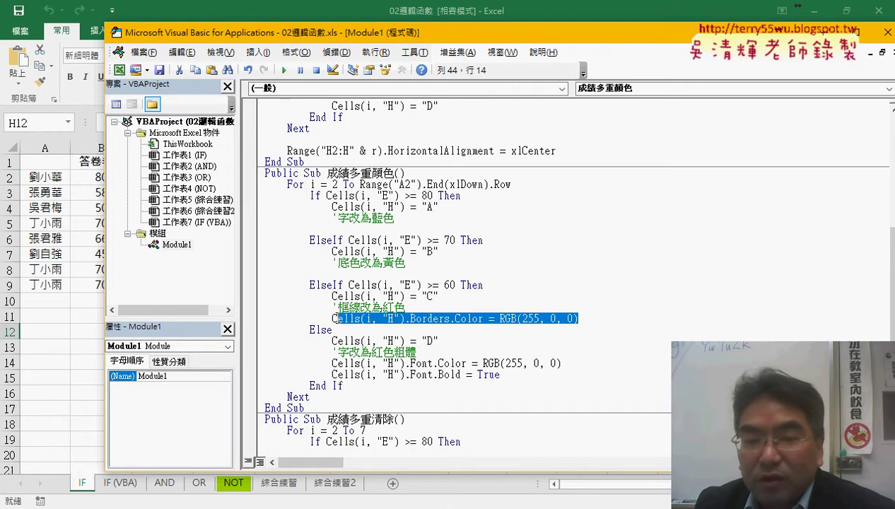
pyautogui.press('Delete')
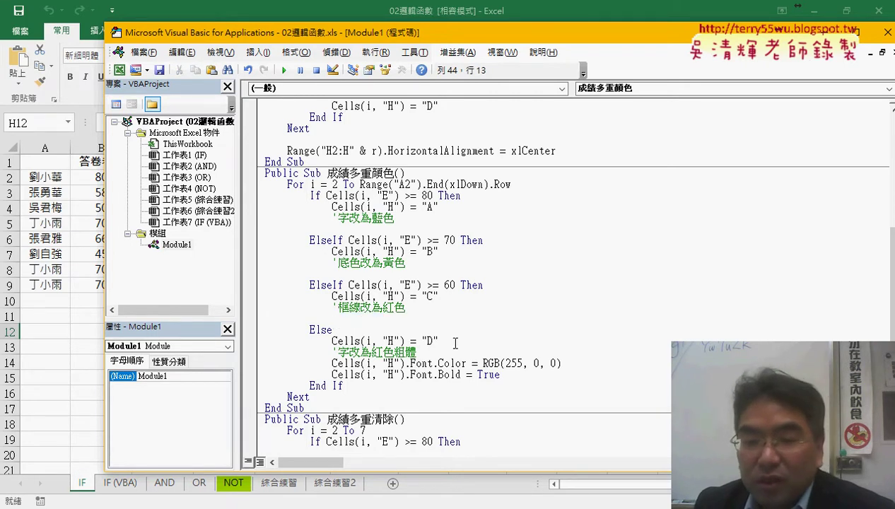
pyautogui.moveTo(500, 374); pyautogui.dragTo(260, 365)
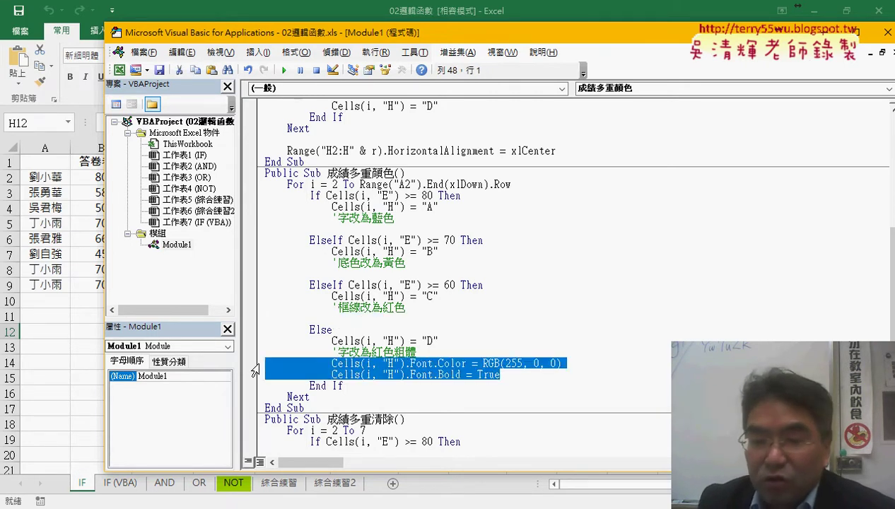
pyautogui.press('Delete')
pyautogui.click(378, 230)
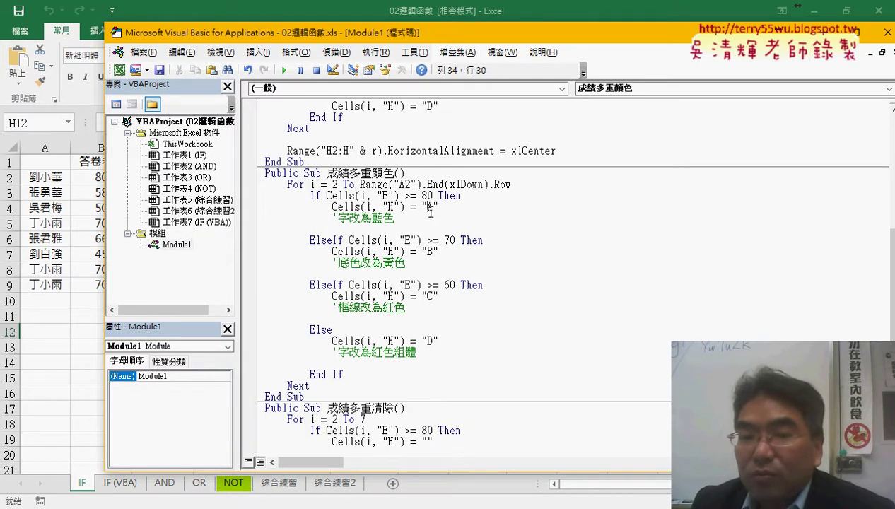
pyautogui.click(358, 230)
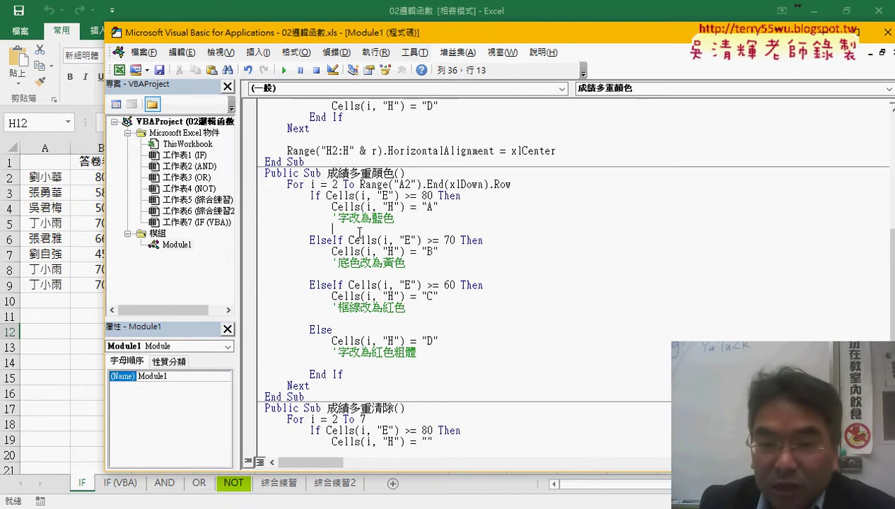
# - Write Cells(i, "H").Font.Color = RGB(0, 0, 255) under the grade A comment
pyautogui.moveTo(406, 206); pyautogui.dragTo(330, 206)
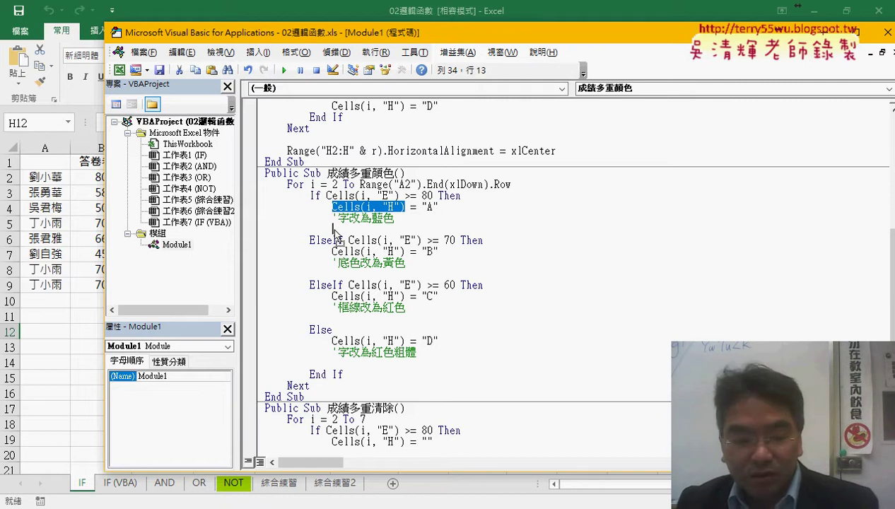
pyautogui.moveTo(332, 208); pyautogui.dragTo(332, 229)
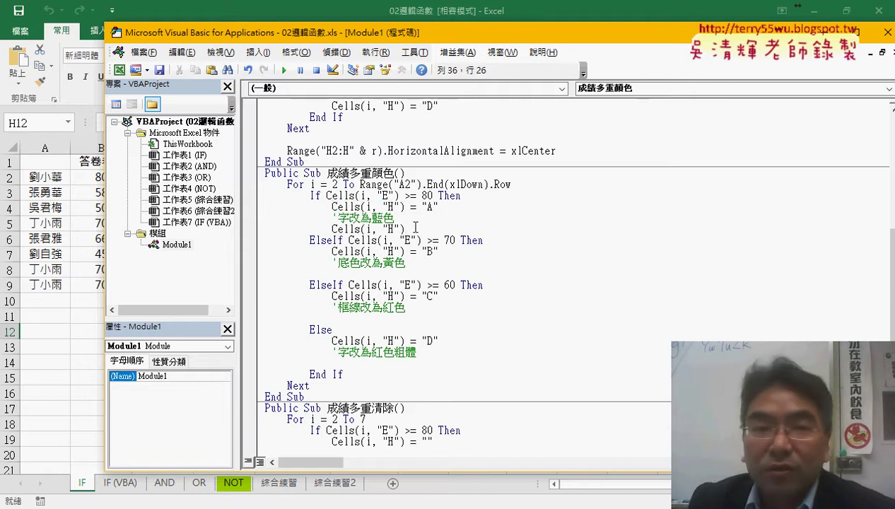
pyautogui.moveTo(375, 42); pyautogui.dragTo(465, 43)
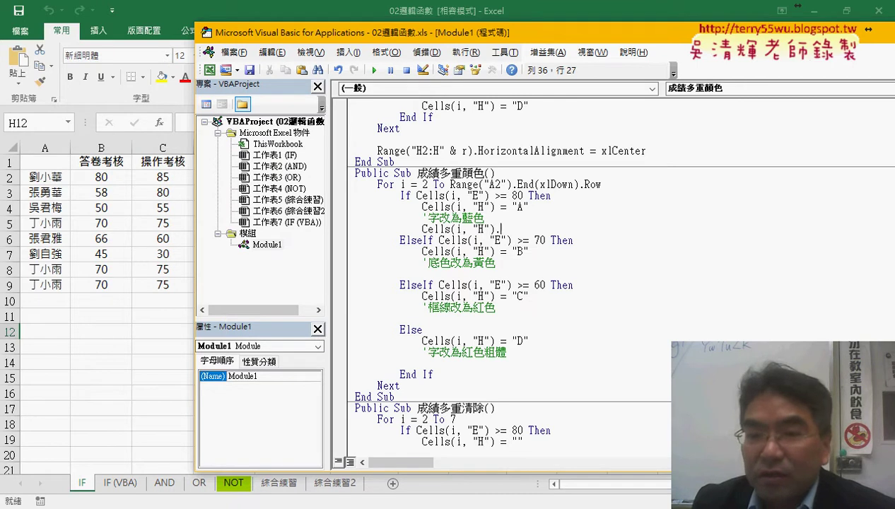
pyautogui.write('.')
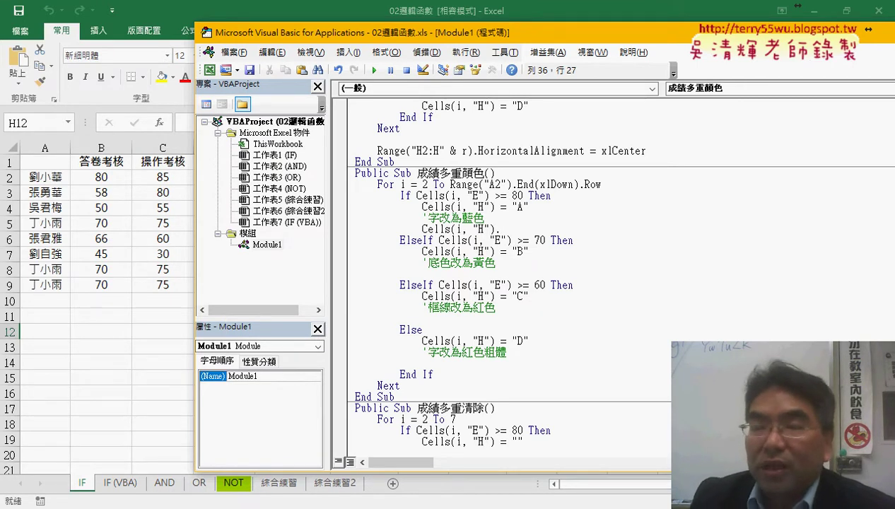
pyautogui.write('fo')
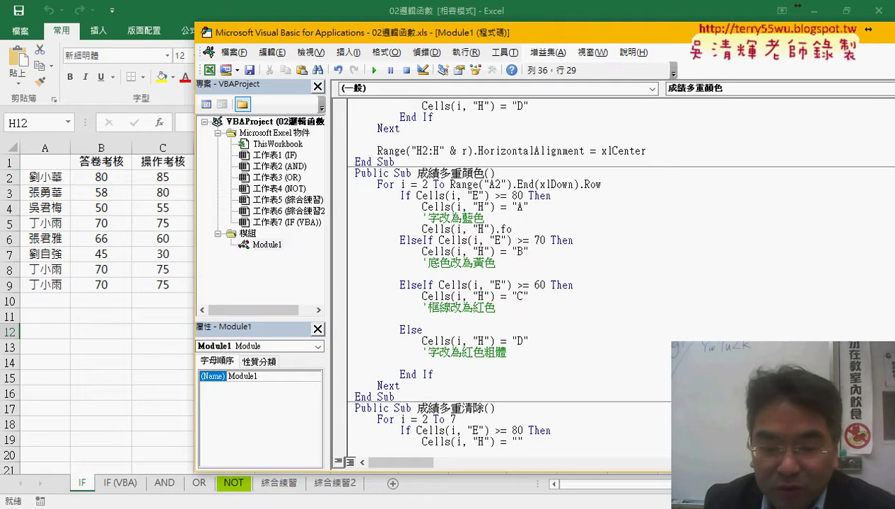
pyautogui.write('nt')
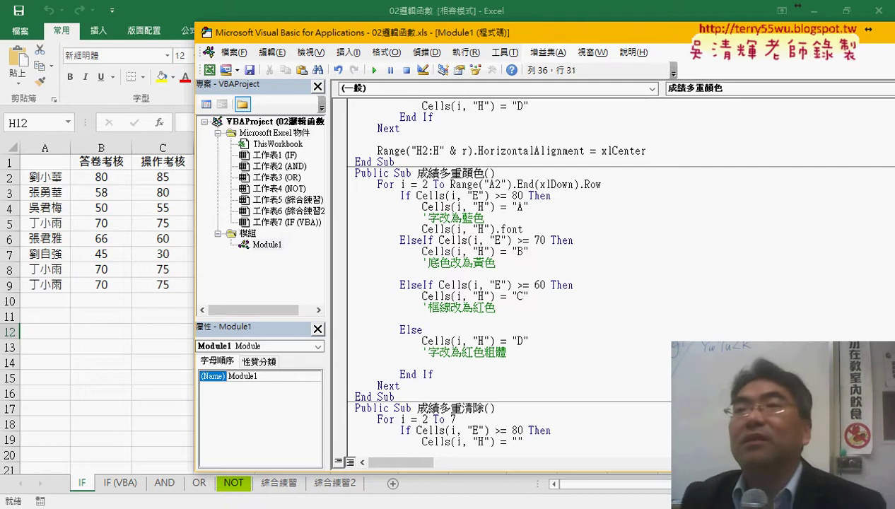
pyautogui.write('.')
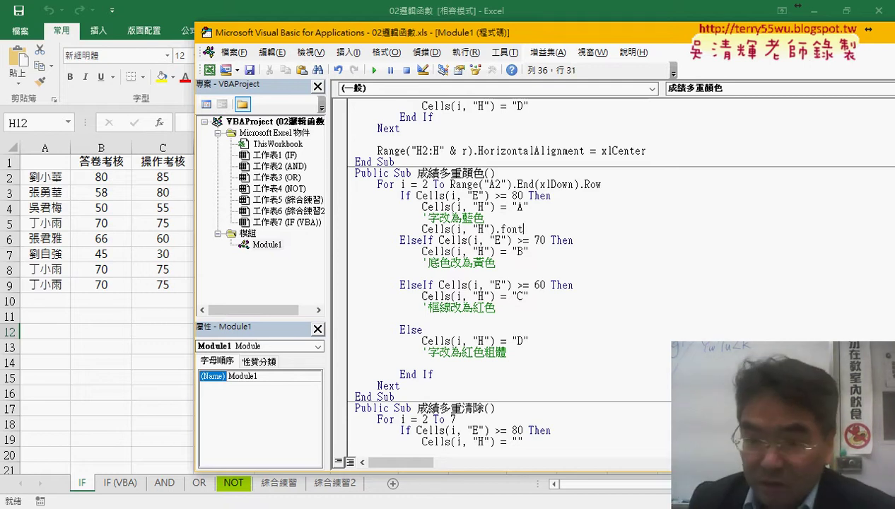
pyautogui.write('color')
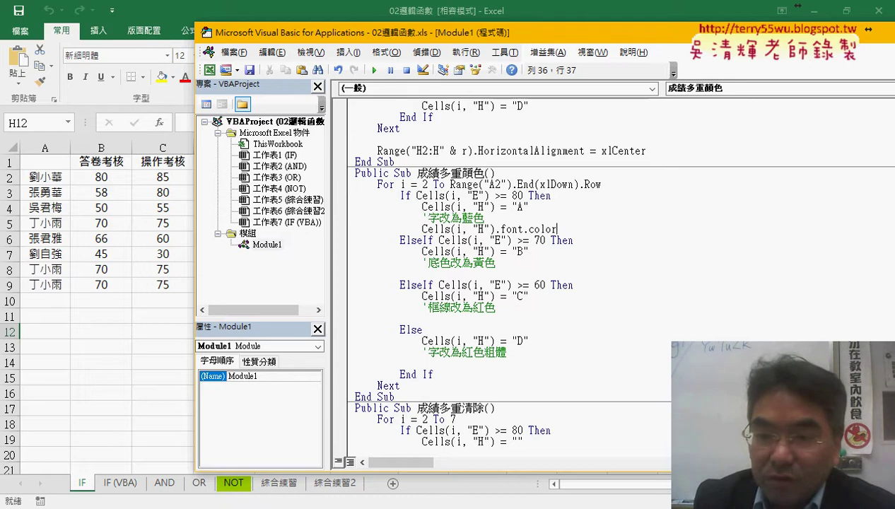
pyautogui.write('=')
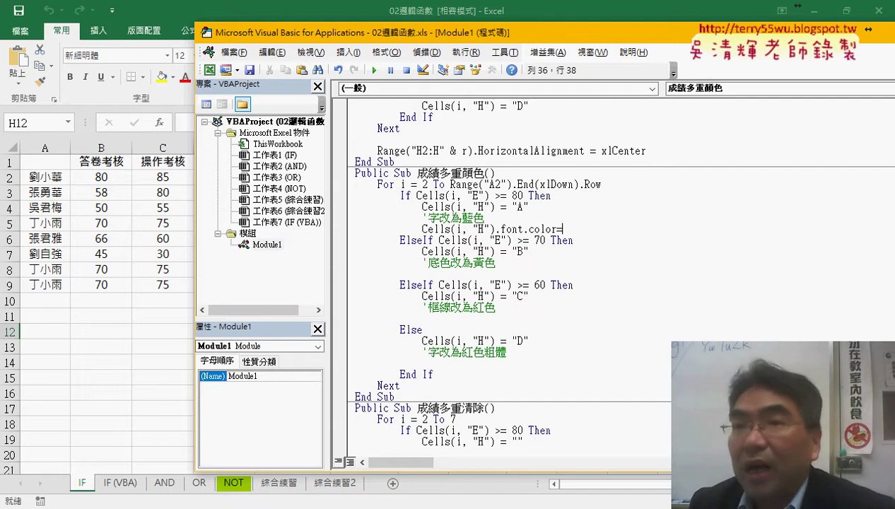
pyautogui.write('r')
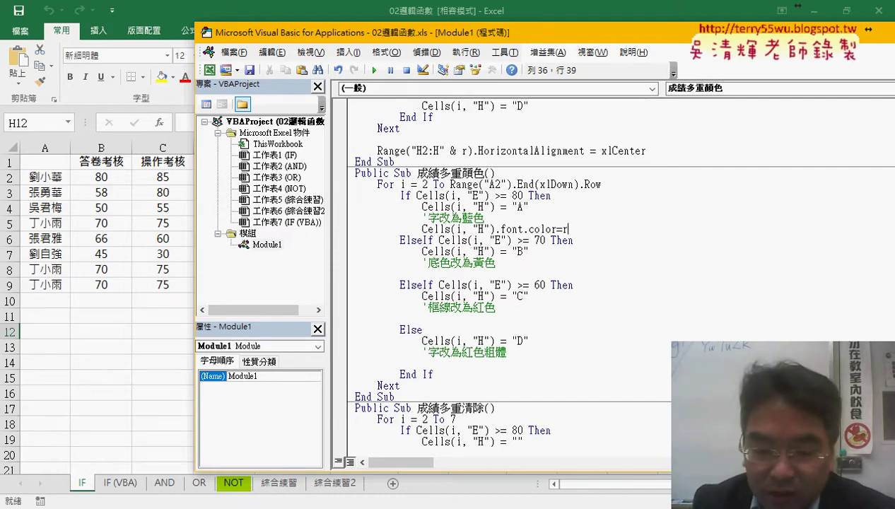
pyautogui.write('gb')
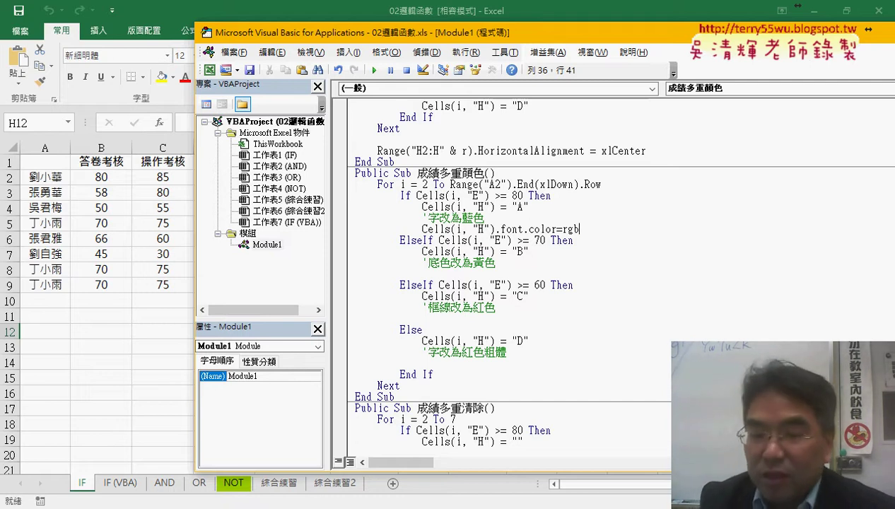
pyautogui.write('(')
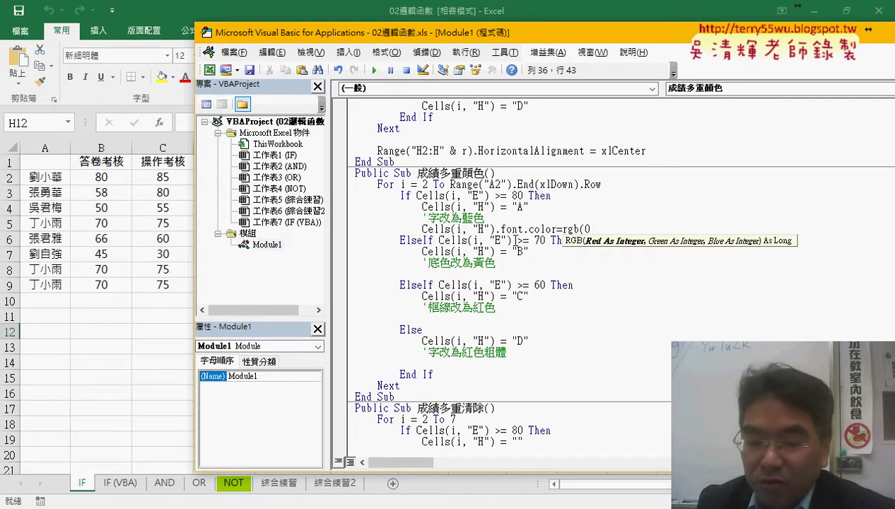
pyautogui.write('0,')
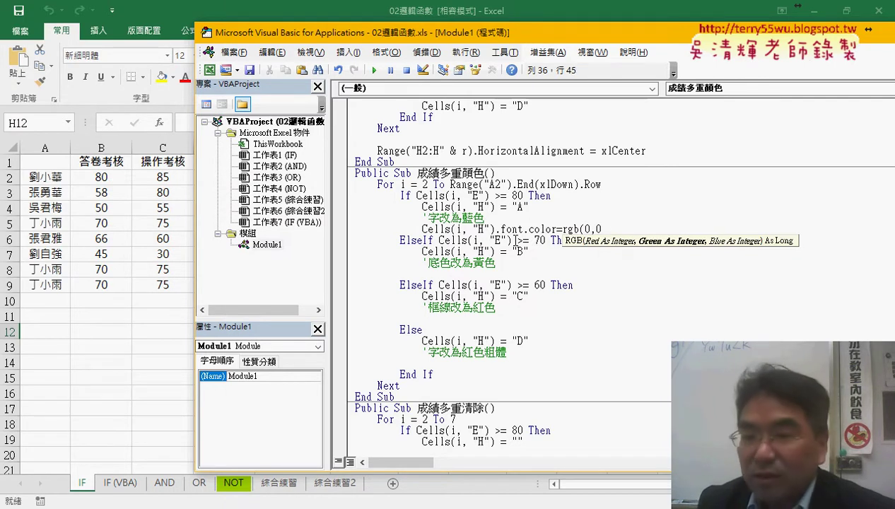
pyautogui.write('0,')
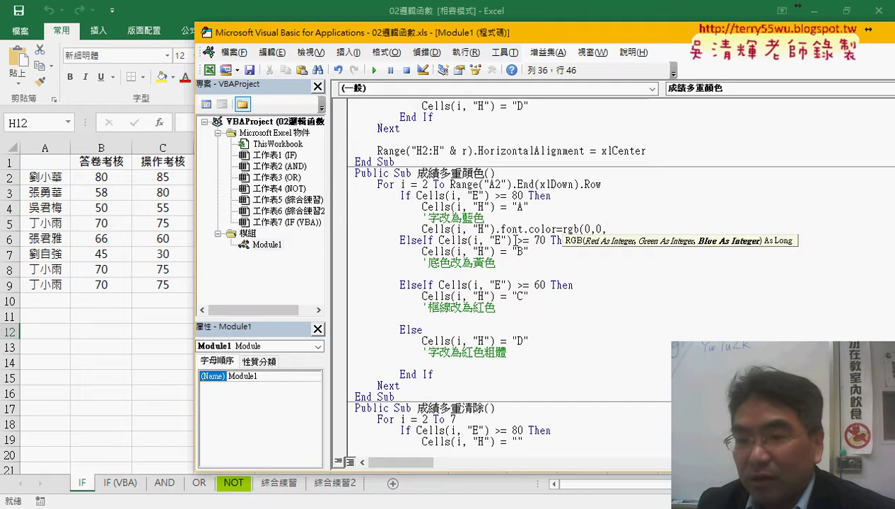
pyautogui.write('255')
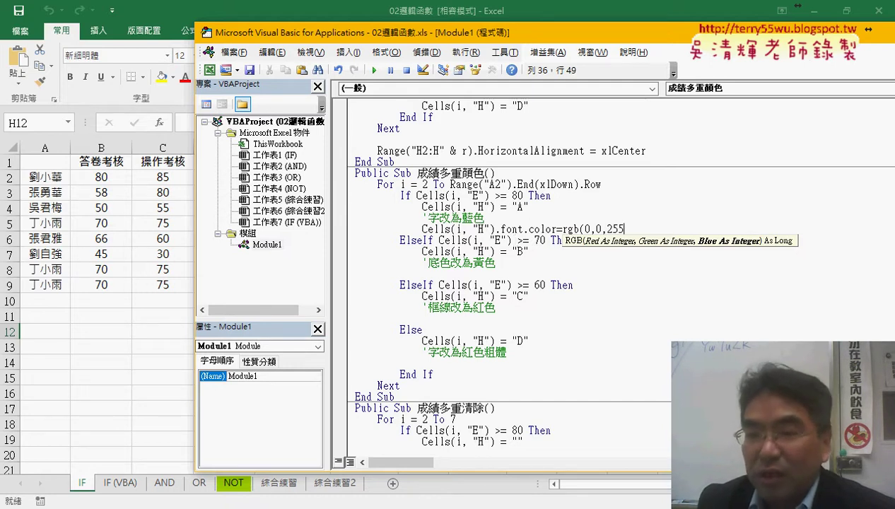
pyautogui.write(')')
pyautogui.click(632, 298)
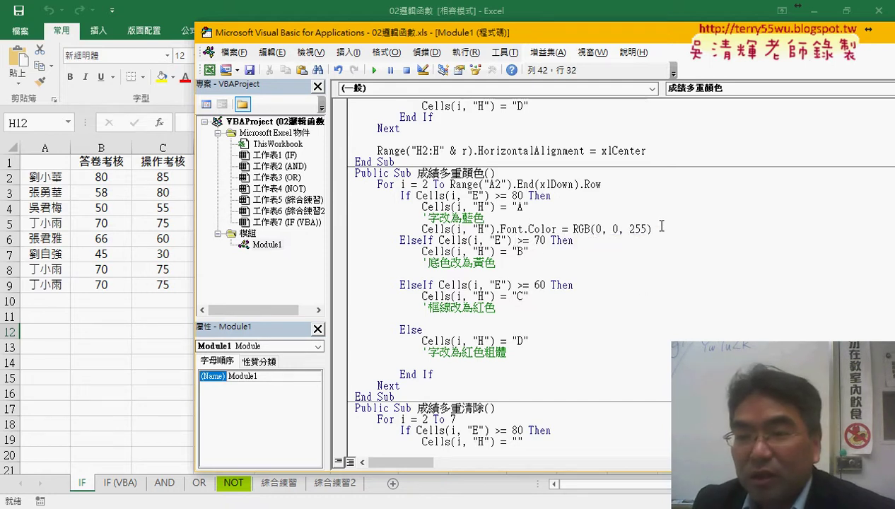
# - Highlight the RGB(0, 0, 255) value and the grade A assignment it colours
pyautogui.moveTo(656, 229); pyautogui.dragTo(573, 229)
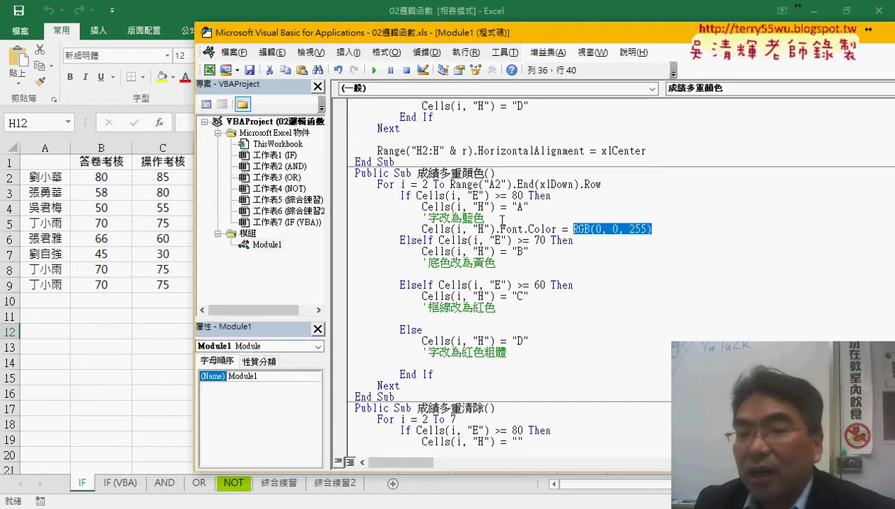
pyautogui.doubleClick(523, 207)
pyautogui.click(486, 218)
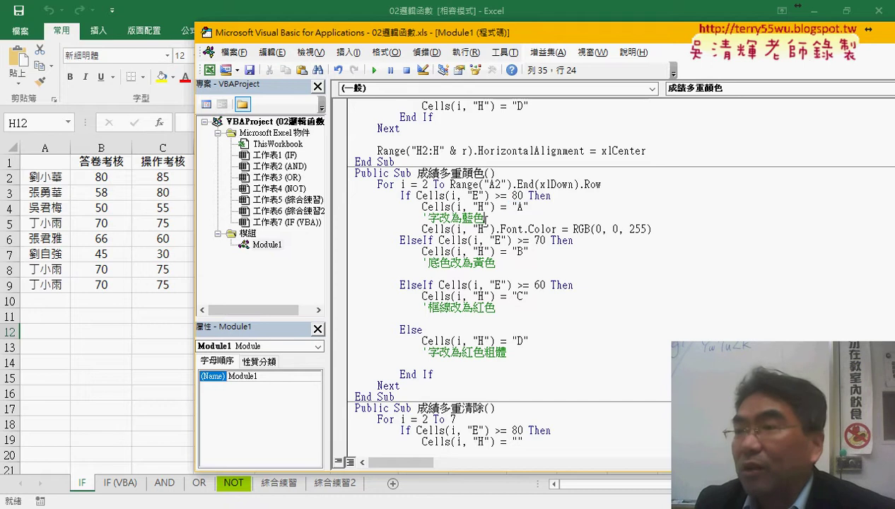
pyautogui.moveTo(528, 206)
pyautogui.mouseDown()
pyautogui.moveTo(427, 206)
pyautogui.moveTo(669, 230)
pyautogui.mouseUp()
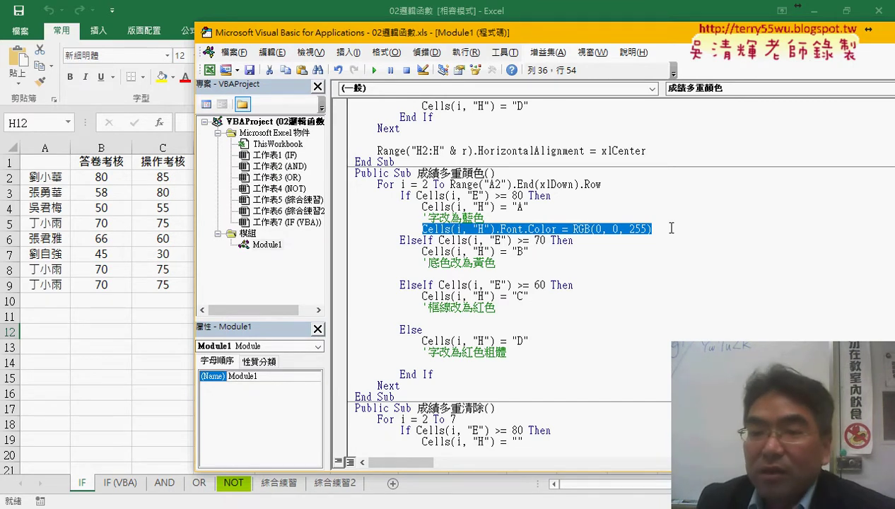
pyautogui.click(500, 275)
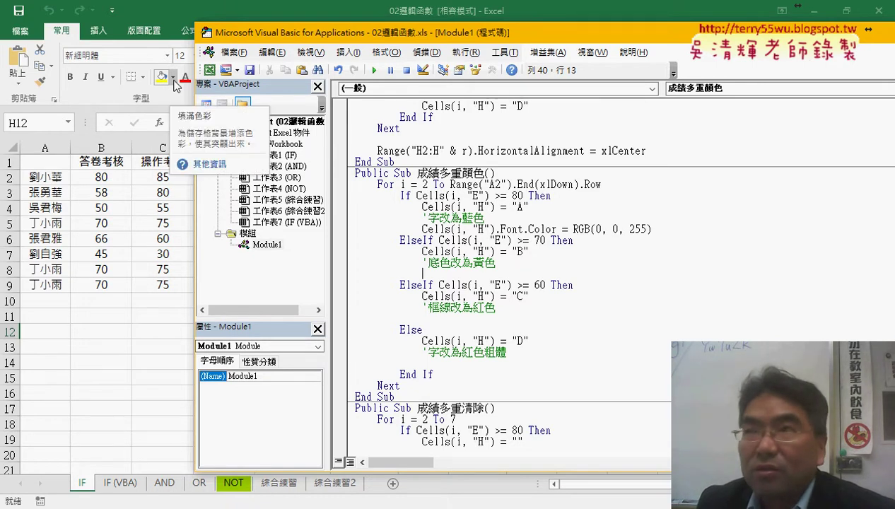
# - Inspect yellow's red, green and blue values in the More Colors Custom tab
pyautogui.click(174, 78)
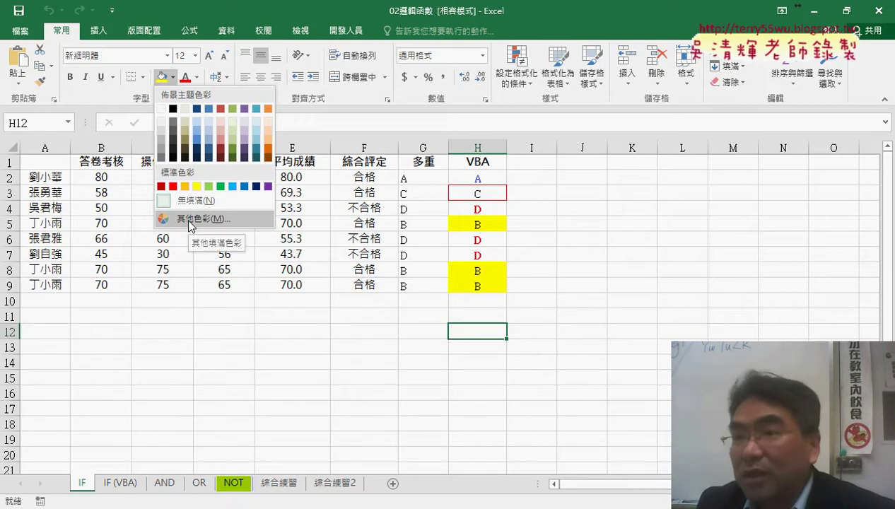
pyautogui.click(205, 220)
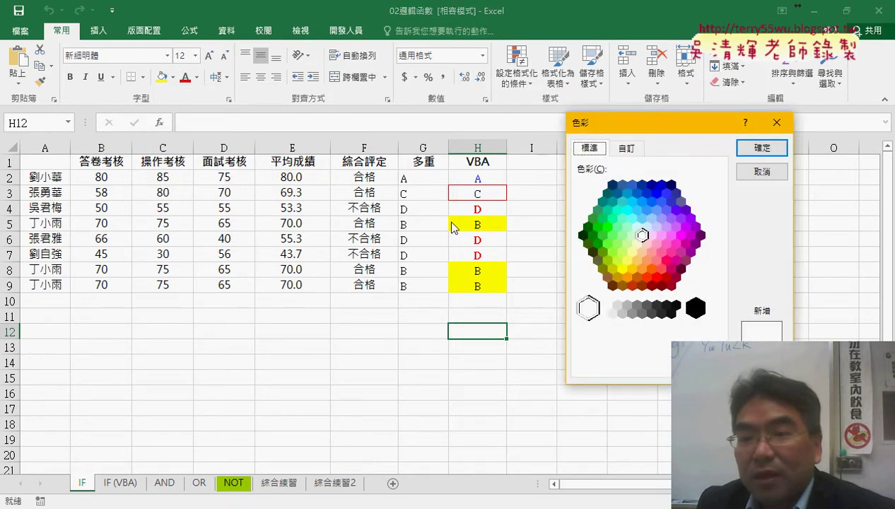
pyautogui.click(621, 270)
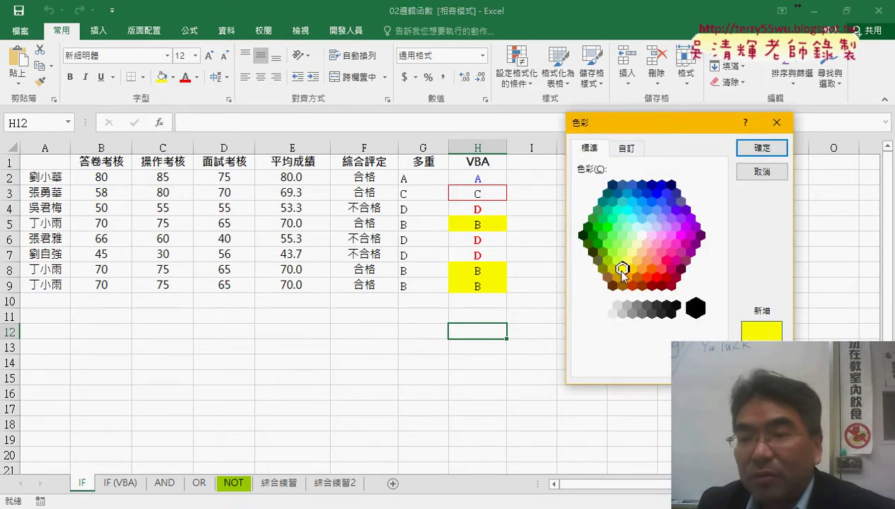
pyautogui.click(627, 150)
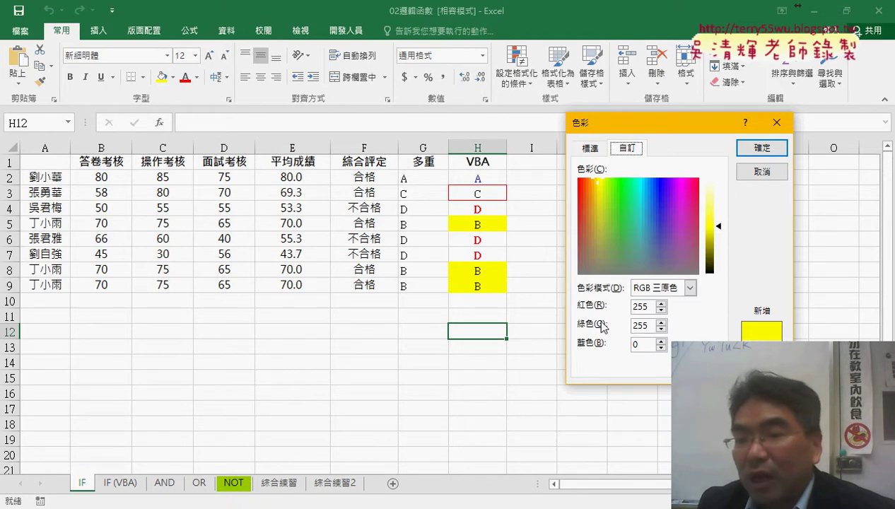
pyautogui.doubleClick(641, 307)
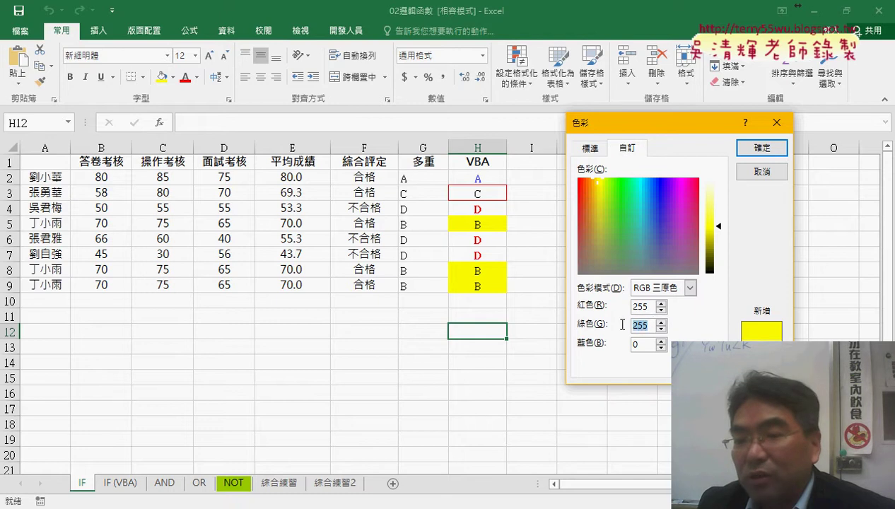
pyautogui.click(636, 345)
# - Lighten the yellow to show its blue value (137) rising, then close the colour dialog
pyautogui.moveTo(720, 224); pyautogui.dragTo(719, 201)
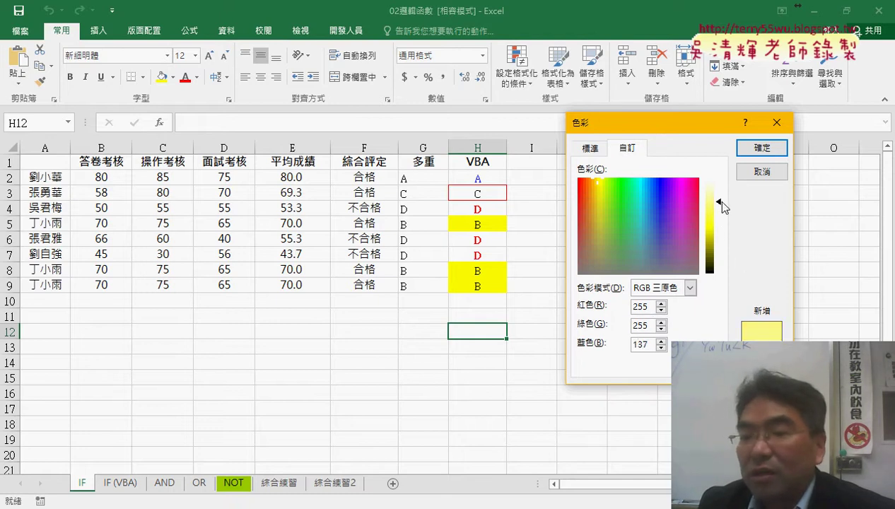
pyautogui.doubleClick(640, 306)
pyautogui.doubleClick(640, 325)
pyautogui.doubleClick(640, 344)
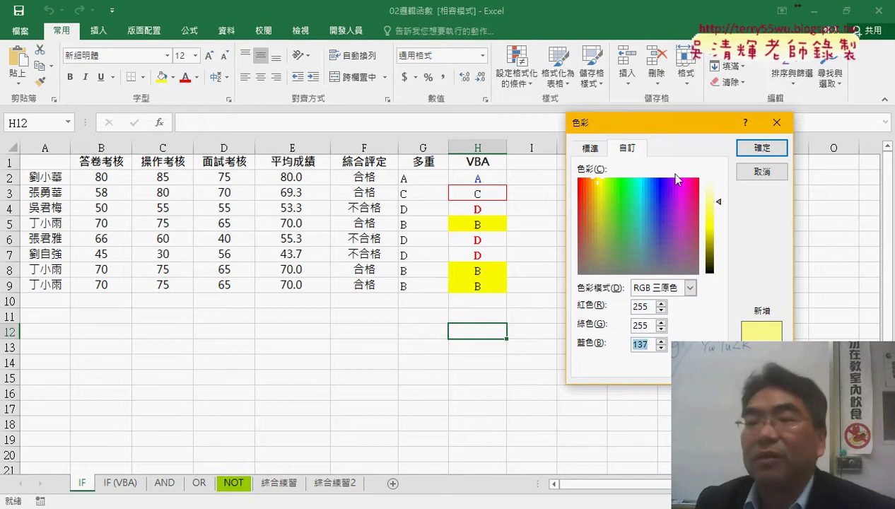
pyautogui.moveTo(721, 202); pyautogui.dragTo(720, 193)
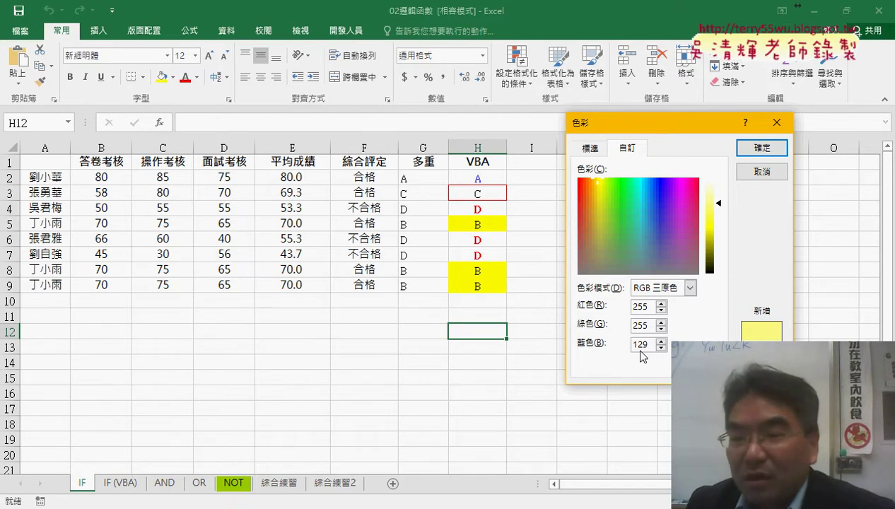
pyautogui.click(645, 345)
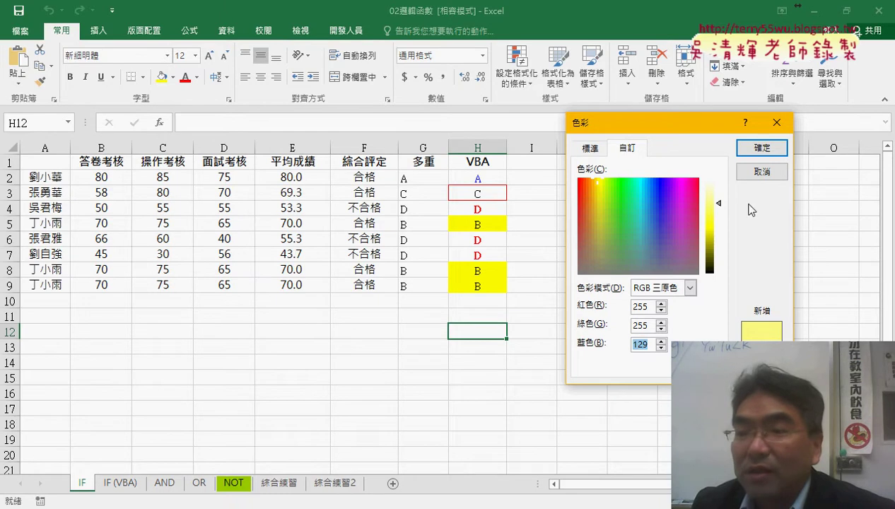
pyautogui.click(760, 148)
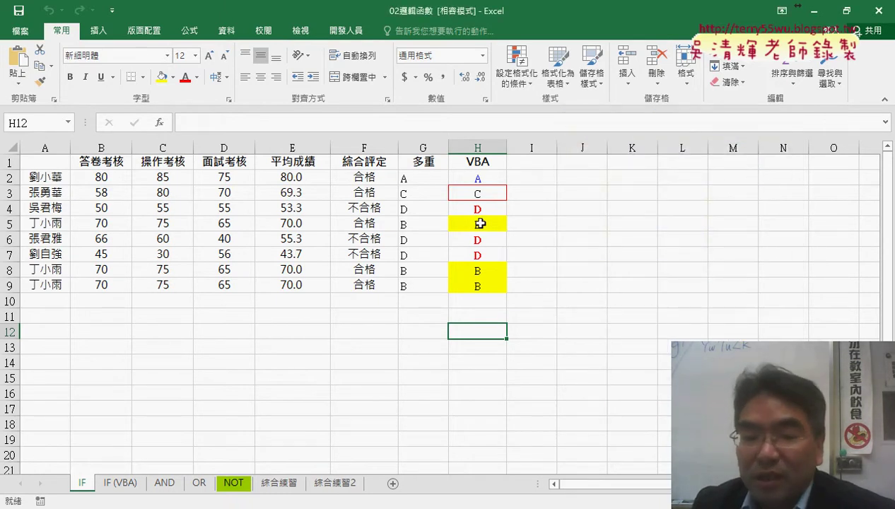
# - Start a Cells(i, "H"). line under the '底色改為黃色 comment in the B branch
pyautogui.click(336, 431)
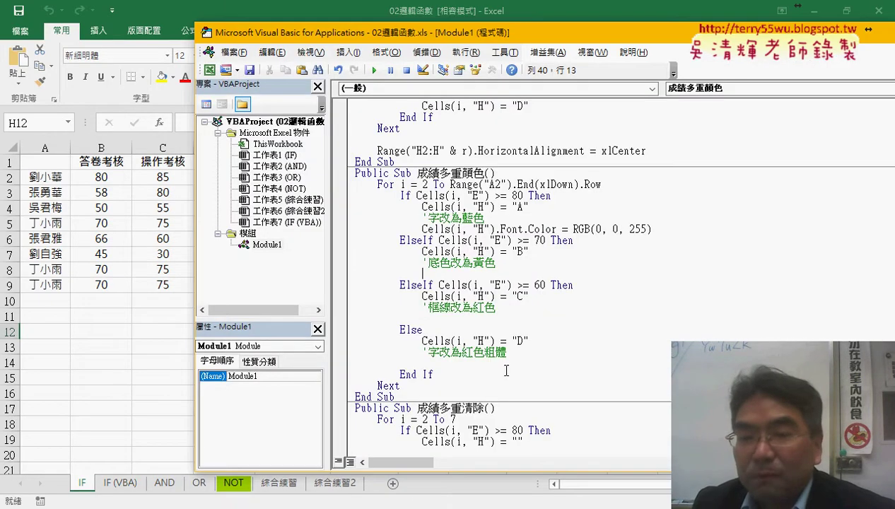
pyautogui.write('ce')
pyautogui.press('BackSpace')
pyautogui.press('BackSpace')
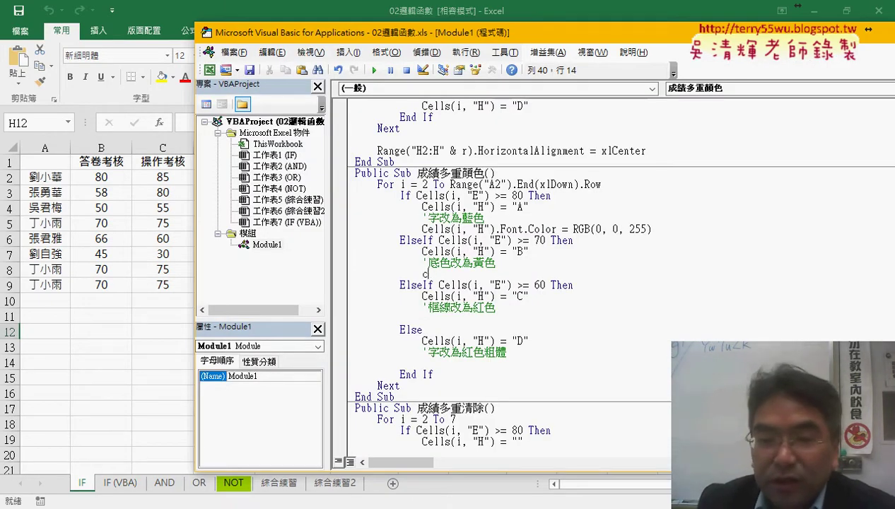
pyautogui.moveTo(495, 251); pyautogui.dragTo(422, 251)
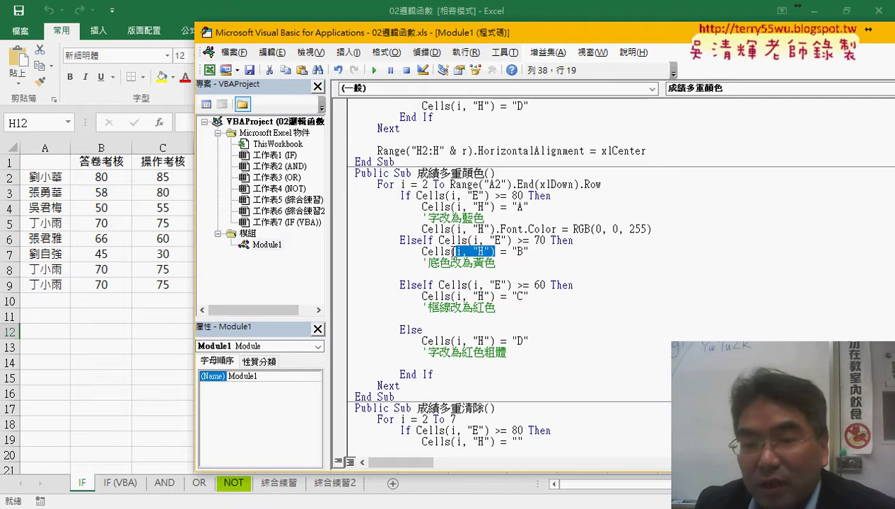
pyautogui.hotkey('ctrl', 'c')
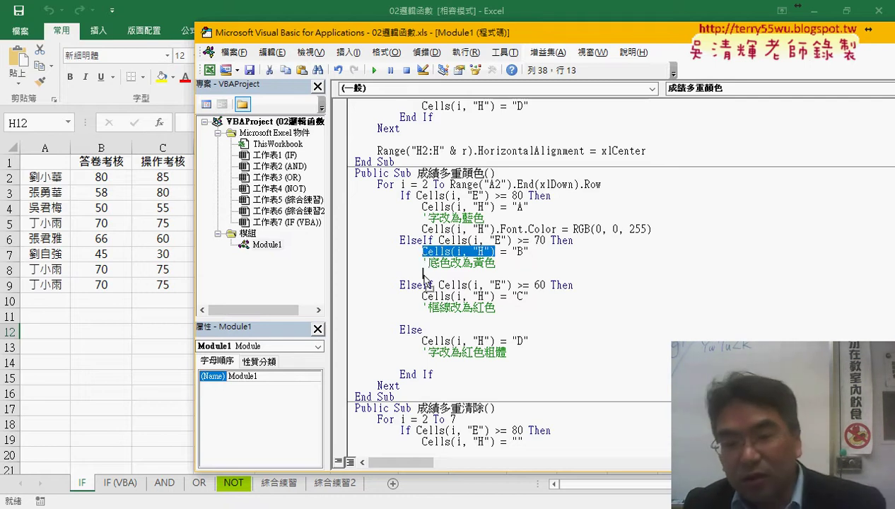
pyautogui.press('Down')
pyautogui.press('Down')
pyautogui.hotkey('ctrl', 'v')
pyautogui.write('.')
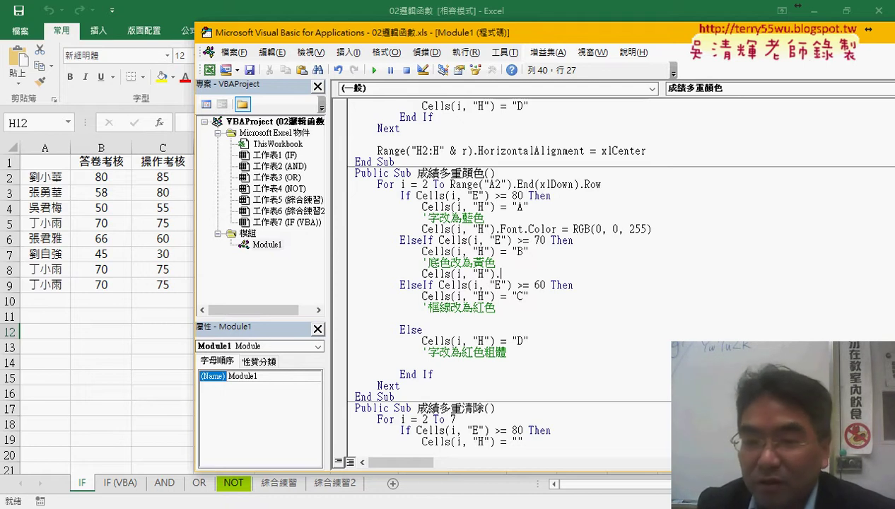
pyautogui.press('BackSpace')
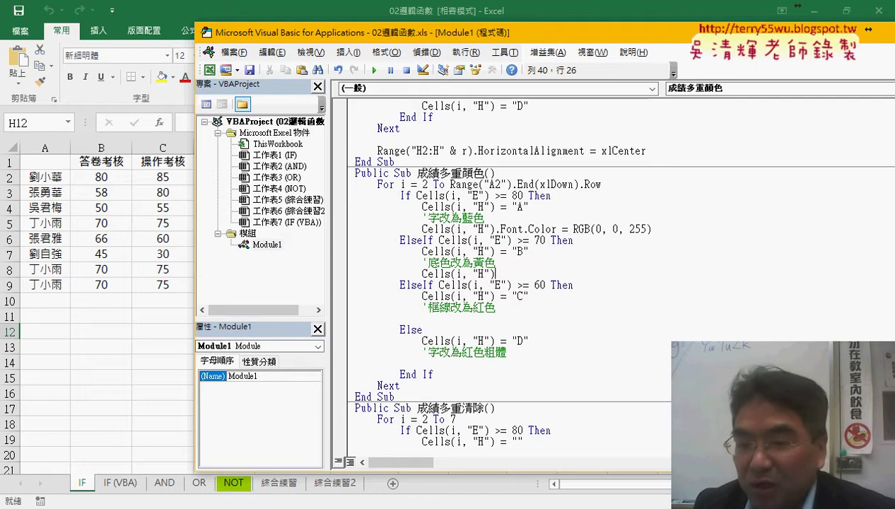
pyautogui.write('.')
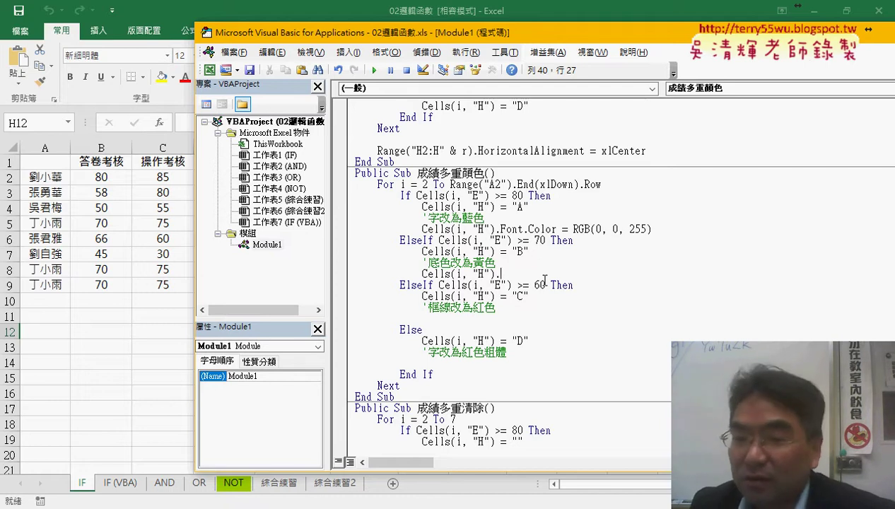
pyautogui.moveTo(501, 273); pyautogui.dragTo(450, 274)
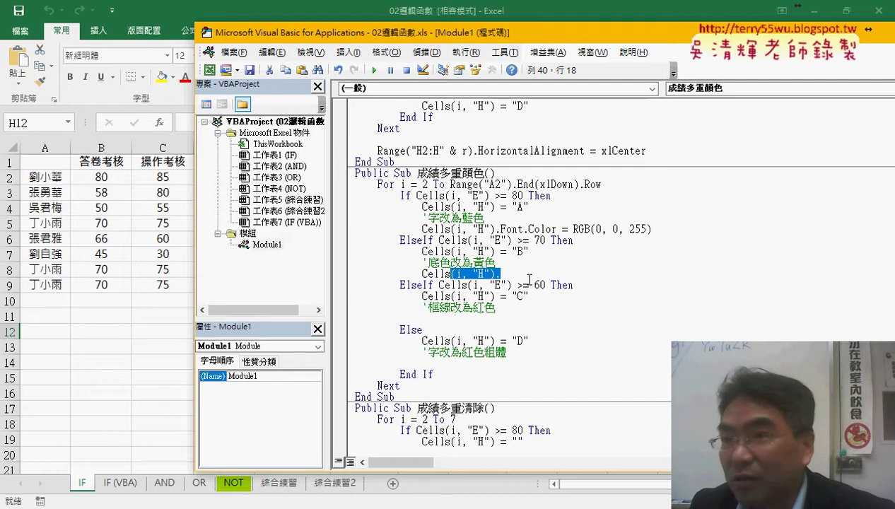
# - Build Cells.Interior.Color = RGB(255, 255, 0) on the grade B line using IntelliSense
pyautogui.press('Delete')
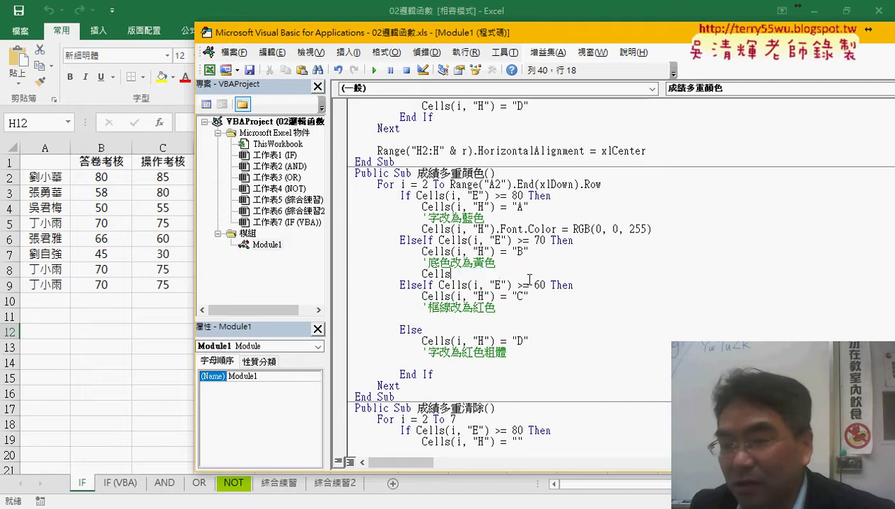
pyautogui.write('.')
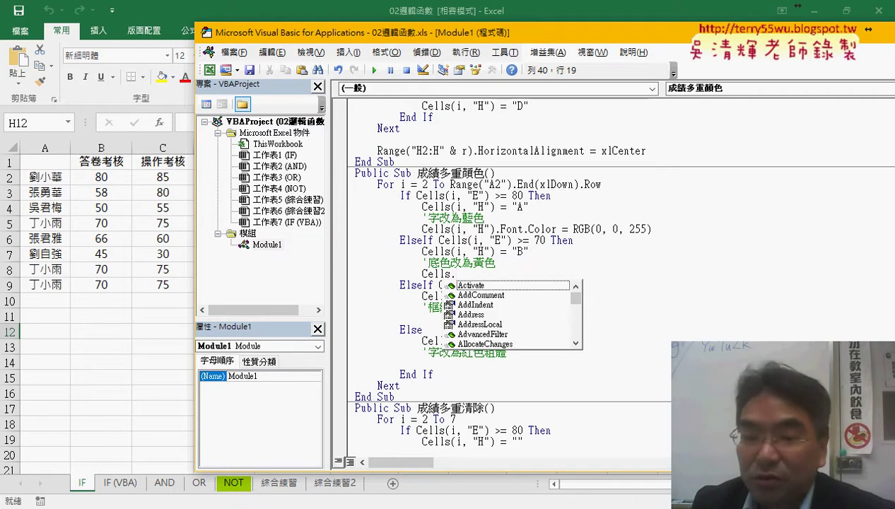
pyautogui.write('i')
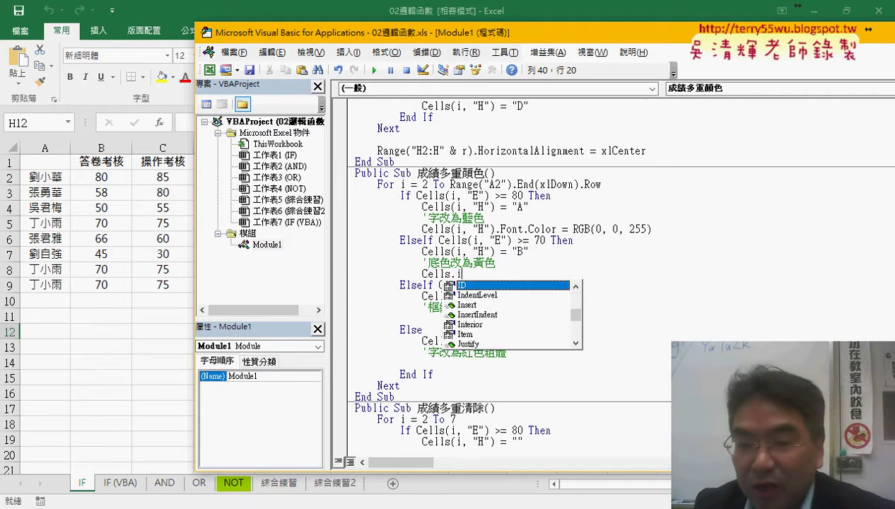
pyautogui.click(478, 325)
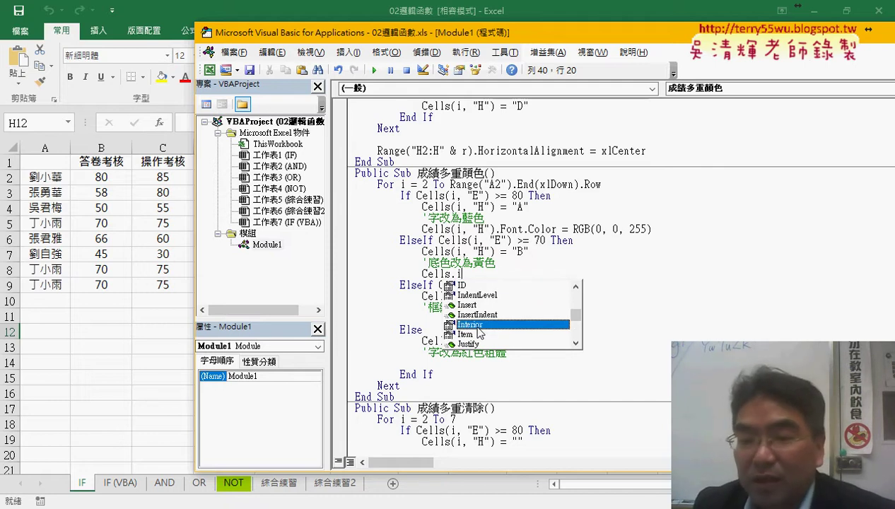
pyautogui.doubleClick(478, 325)
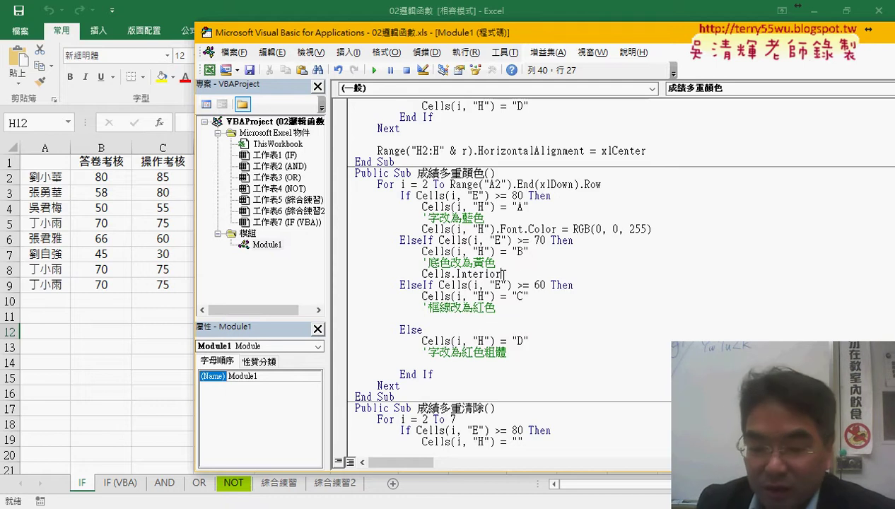
pyautogui.write('.')
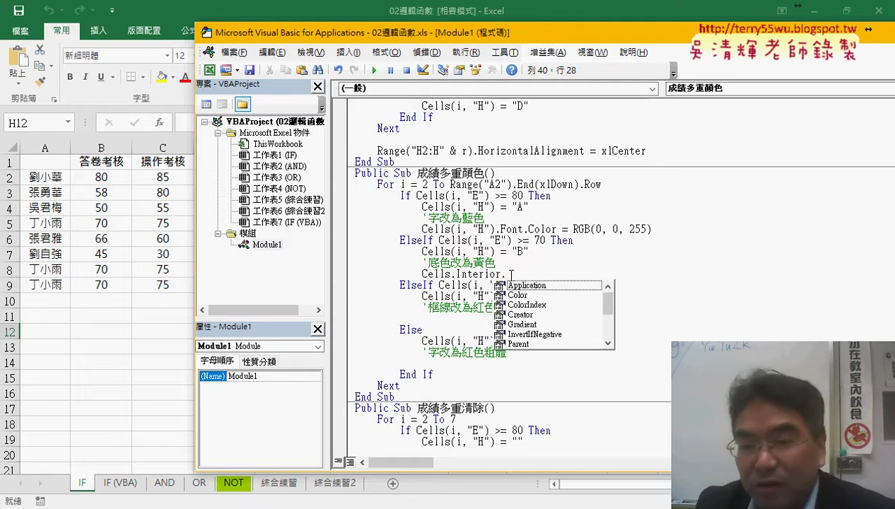
pyautogui.doubleClick(518, 294)
pyautogui.moveTo(536, 274)
pyautogui.mouseDown()
pyautogui.moveTo(456, 280)
pyautogui.moveTo(536, 275)
pyautogui.mouseUp()
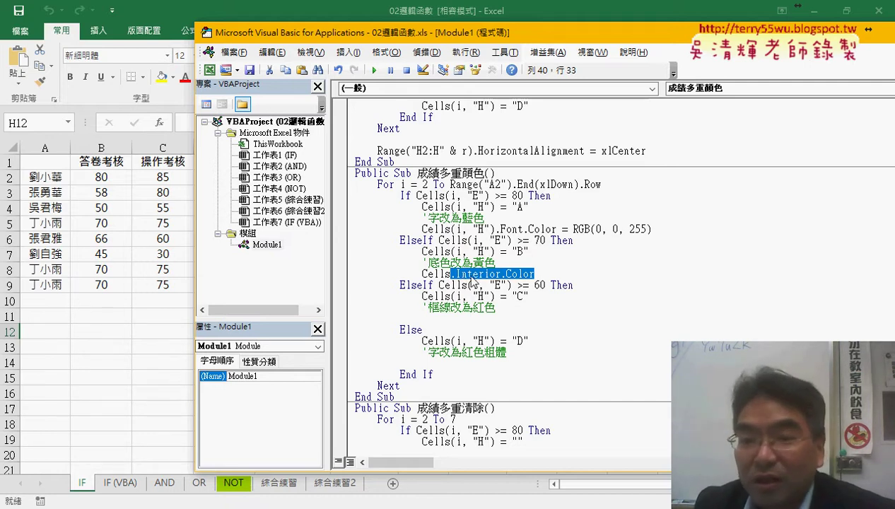
pyautogui.press('Right')
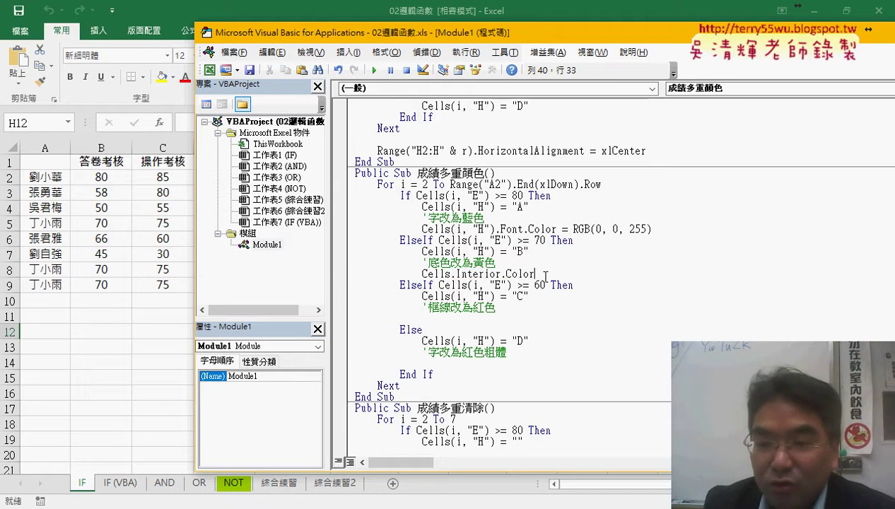
pyautogui.write('=rgb(')
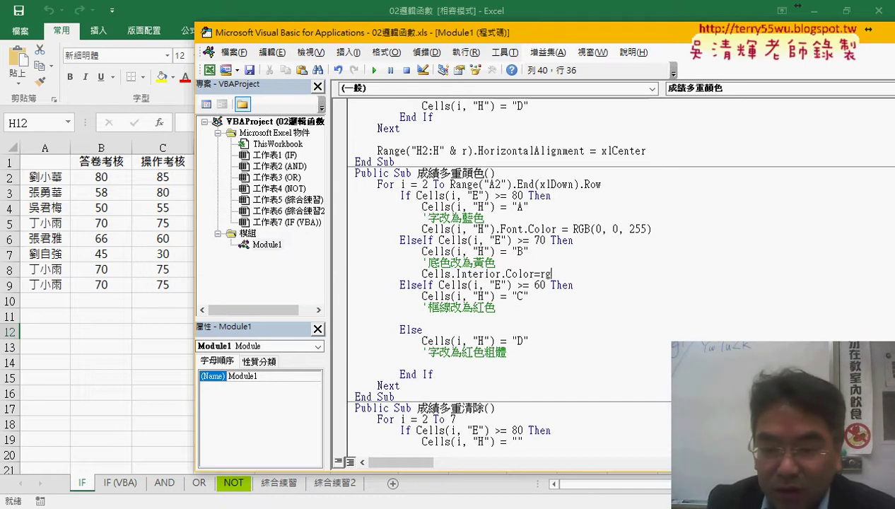
pyautogui.write('255,255')
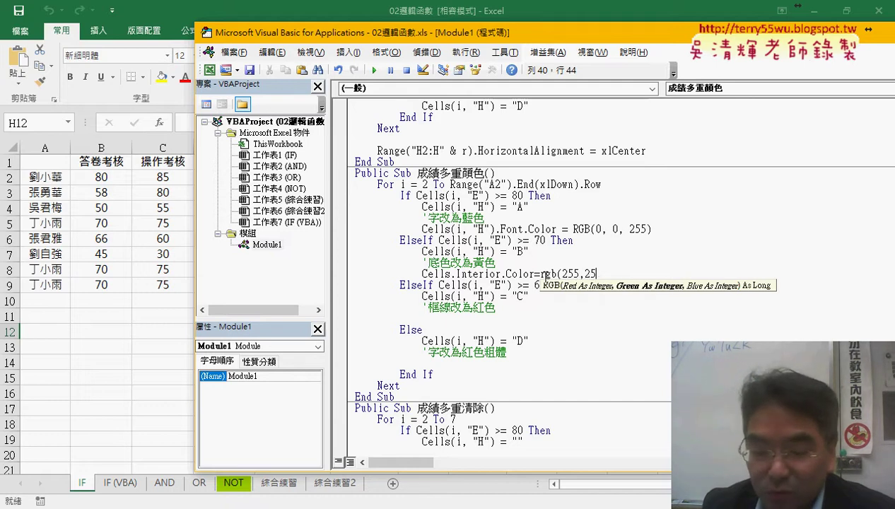
pyautogui.write(',0')
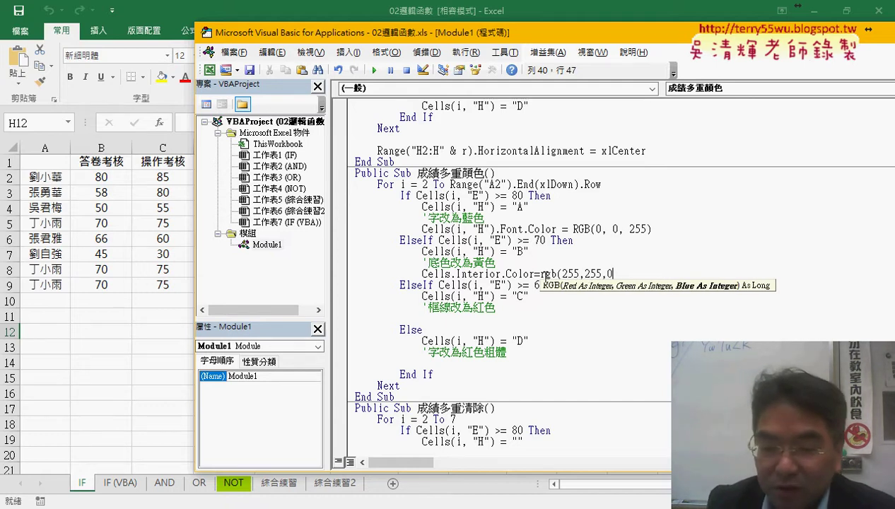
pyautogui.write(')')
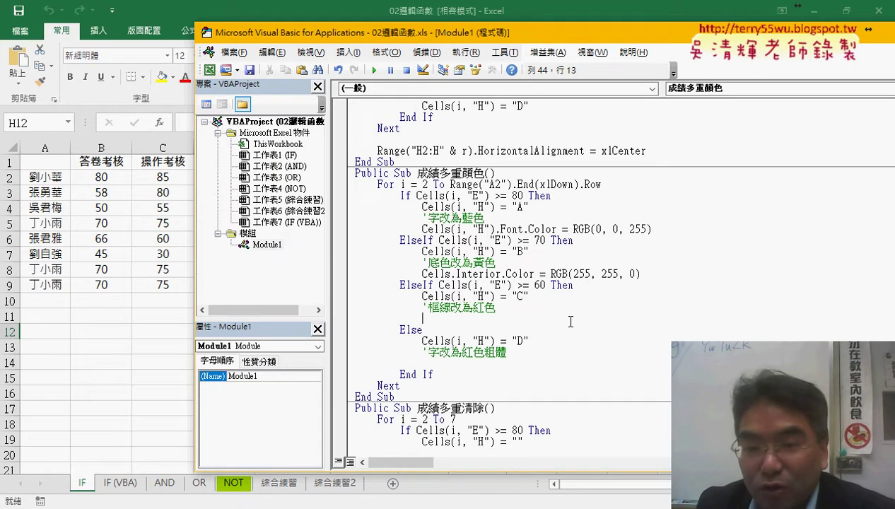
# - Copy the (i, "H") argument and paste it right after Cells on the B line
pyautogui.moveTo(493, 252); pyautogui.dragTo(450, 251)
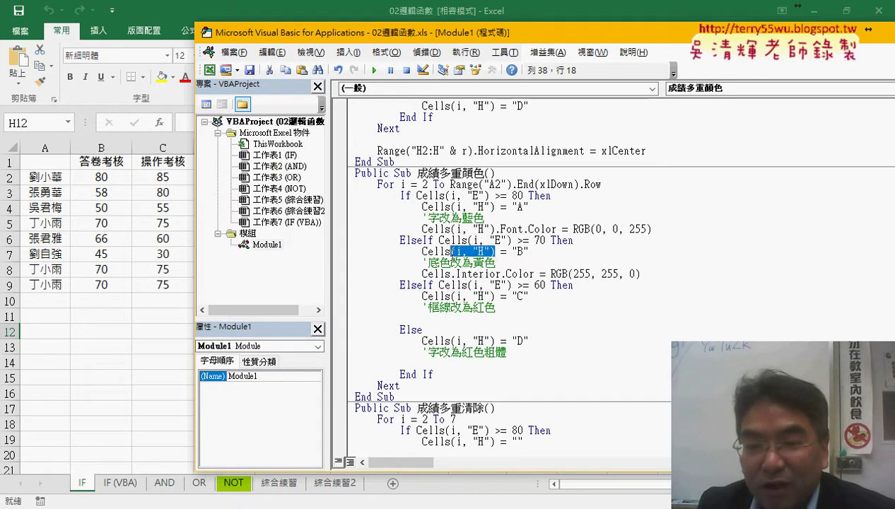
pyautogui.hotkey('ctrl', 'c')
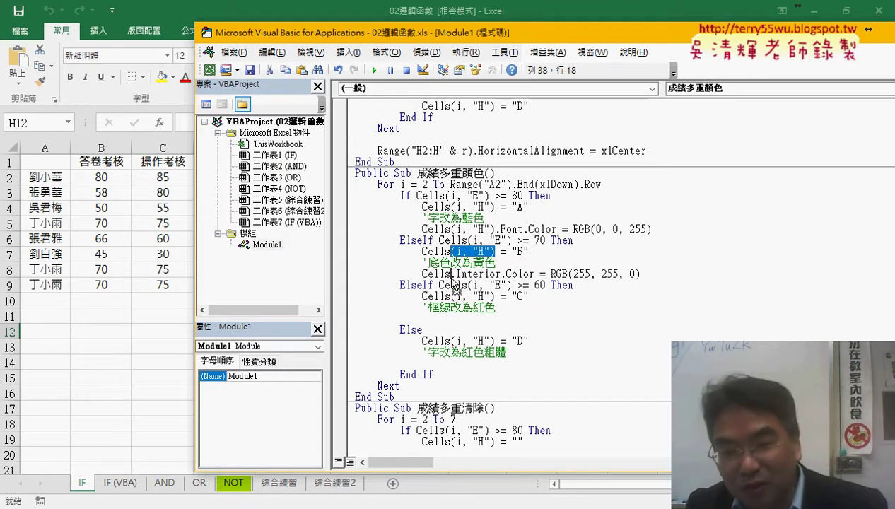
pyautogui.click(451, 273)
pyautogui.hotkey('ctrl', 'v')
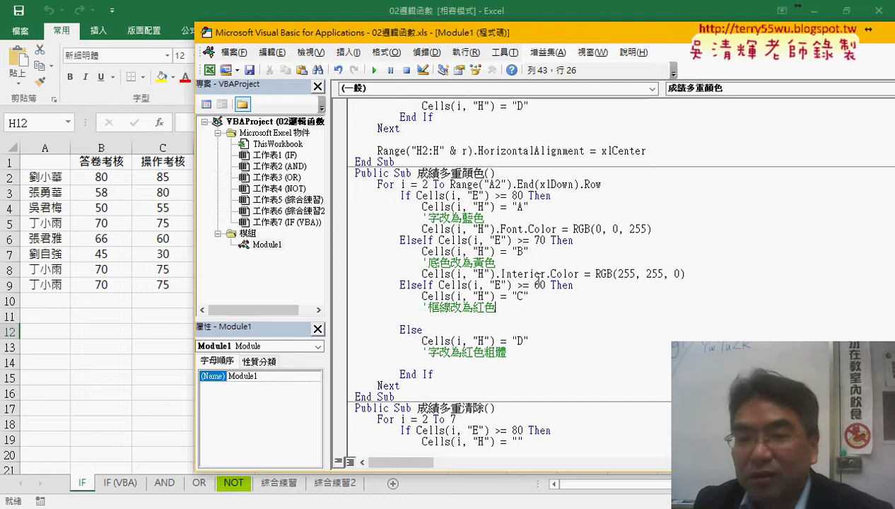
pyautogui.moveTo(495, 274); pyautogui.dragTo(451, 274)
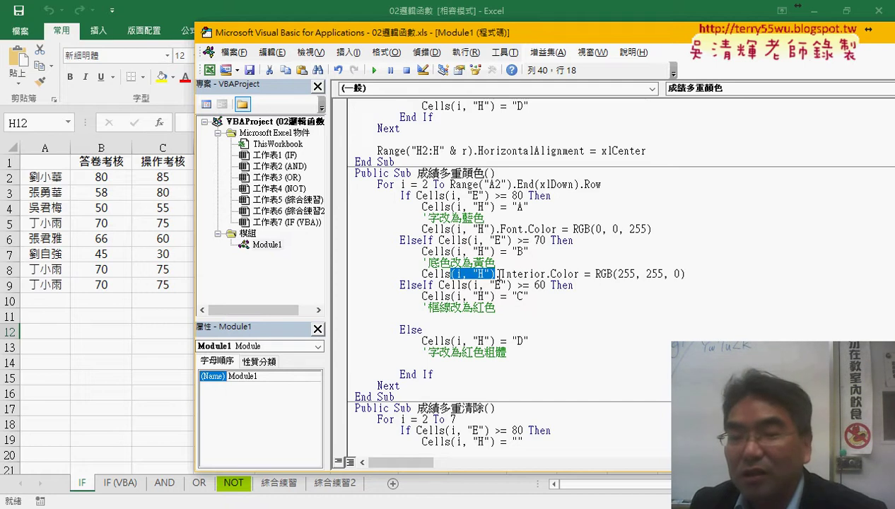
# - Type a dot over the yellow-fill expression to view the member list, then undo it
pyautogui.moveTo(495, 273); pyautogui.dragTo(530, 275)
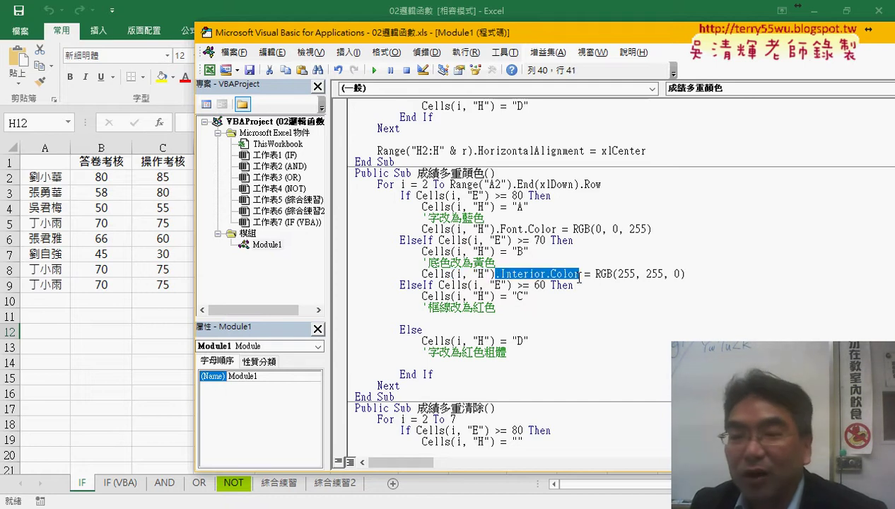
pyautogui.moveTo(686, 274); pyautogui.dragTo(451, 274)
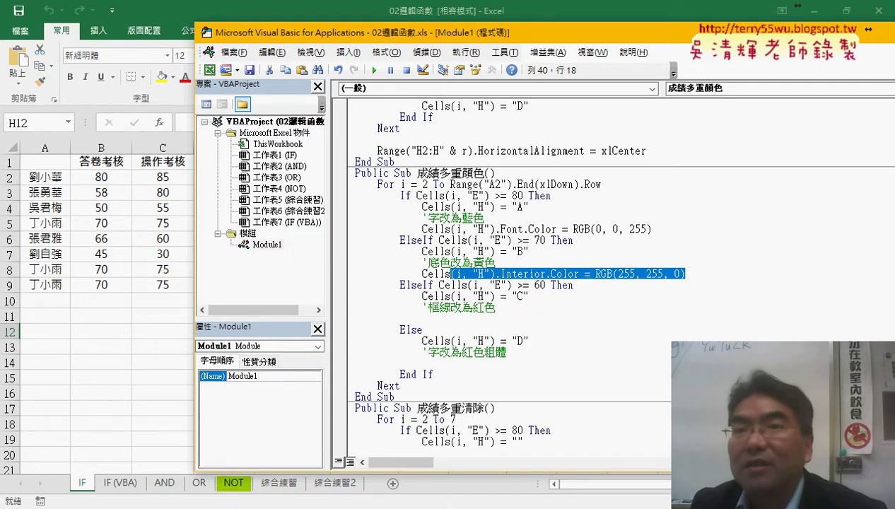
pyautogui.write('.')
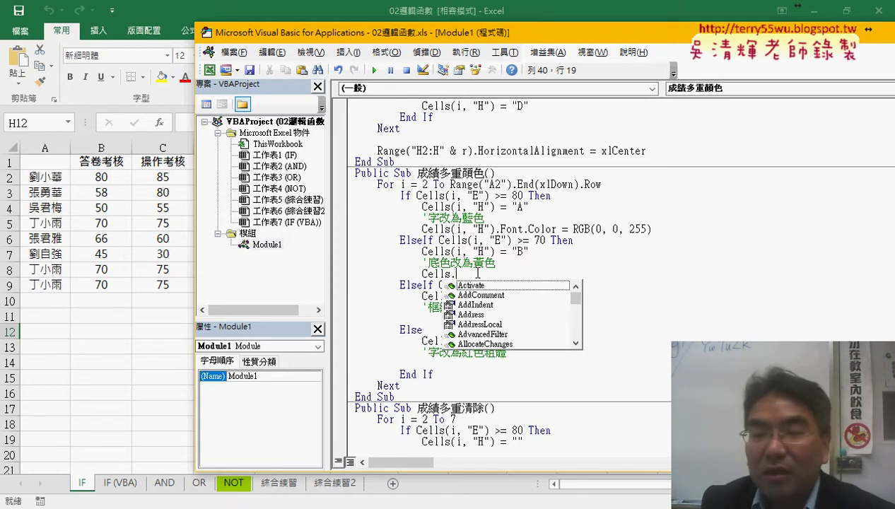
pyautogui.hotkey('ctrl', 'z')
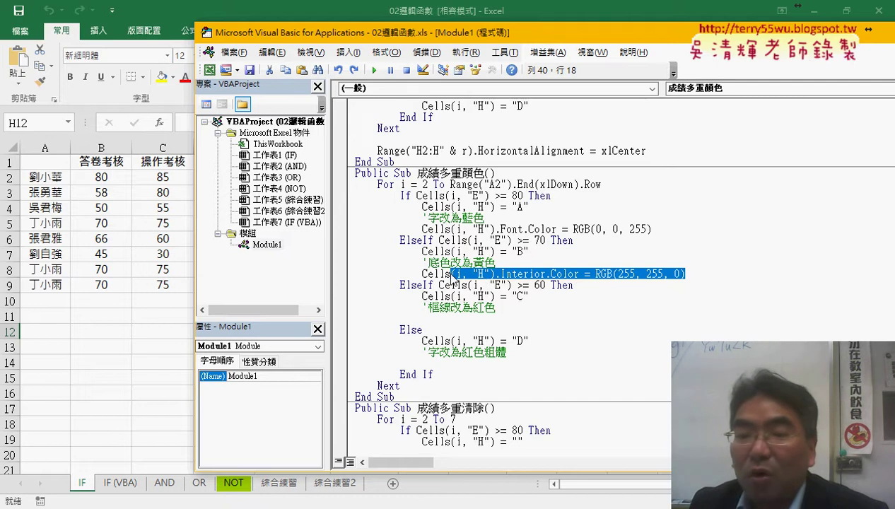
# - Compare the Font.Color and Interior.Color lines and shift the editor window right
pyautogui.click(441, 318)
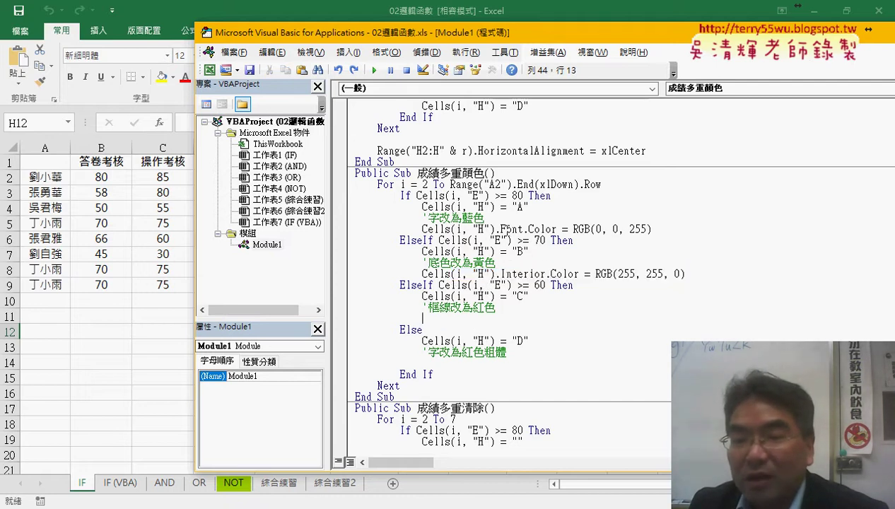
pyautogui.moveTo(500, 229); pyautogui.dragTo(553, 231)
pyautogui.moveTo(501, 274); pyautogui.dragTo(581, 275)
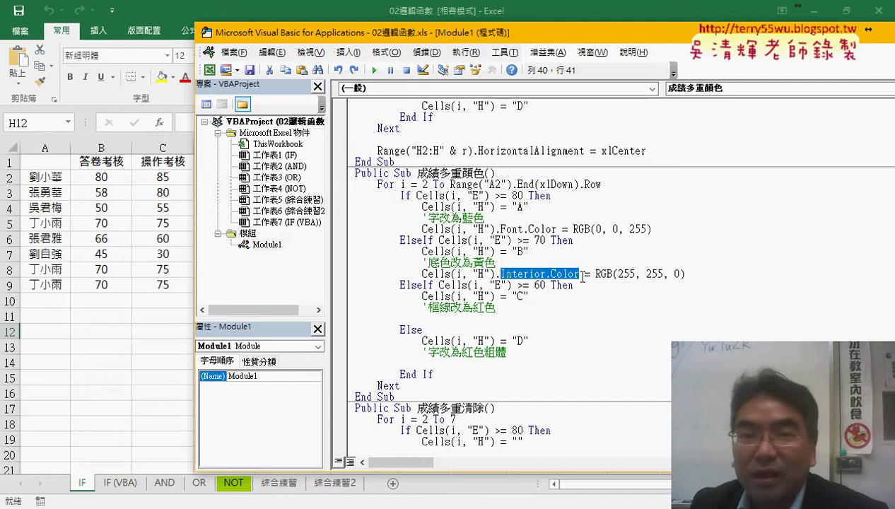
pyautogui.moveTo(359, 46); pyautogui.dragTo(403, 46)
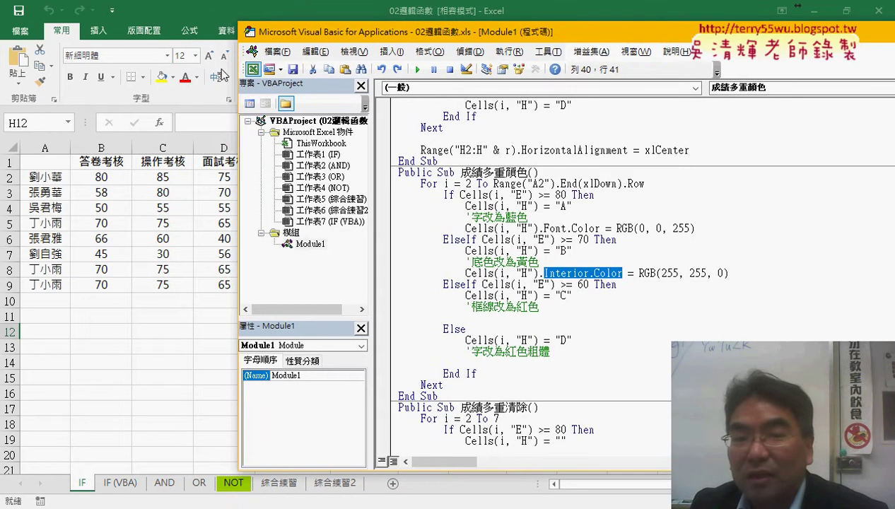
pyautogui.click(507, 322)
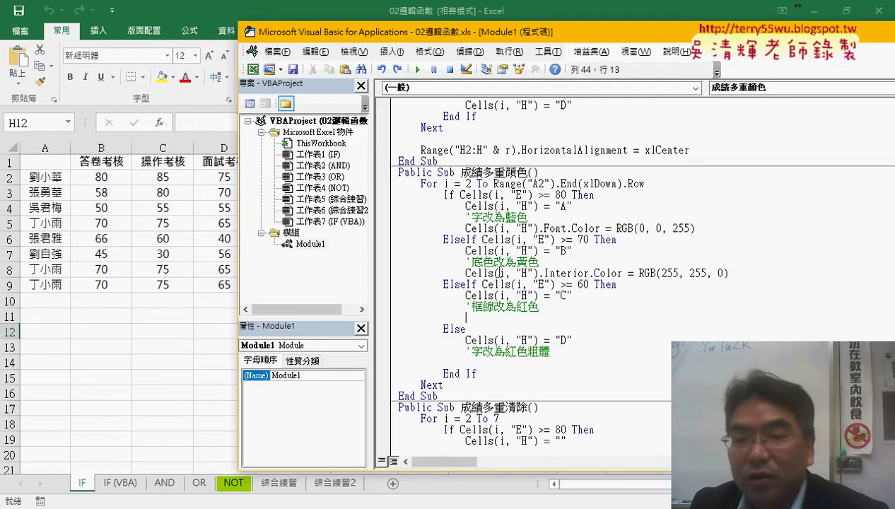
# - Write Cells(i, "H").Borders.Color = RGB(255, 0, 0) on the blank grade C line
pyautogui.moveTo(489, 273)
pyautogui.mouseDown()
pyautogui.moveTo(466, 273)
pyautogui.moveTo(475, 322)
pyautogui.moveTo(468, 320)
pyautogui.mouseUp()
pyautogui.write('Cells')
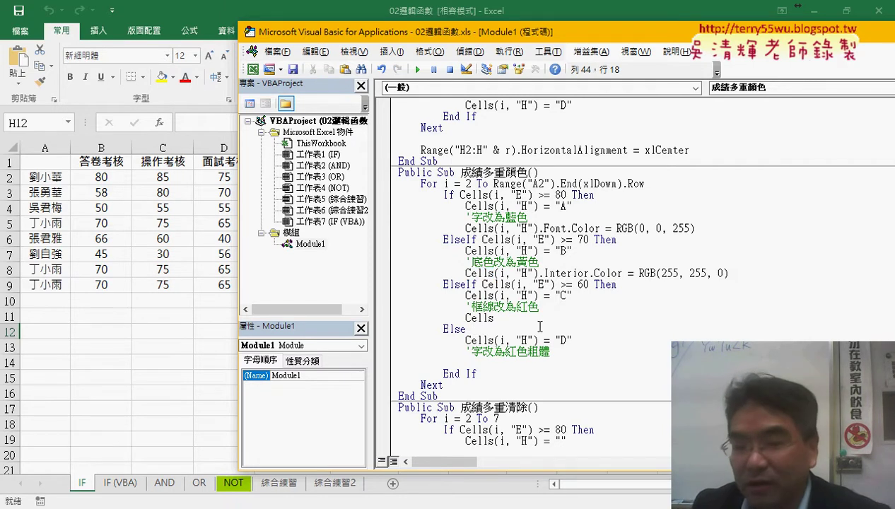
pyautogui.write('.')
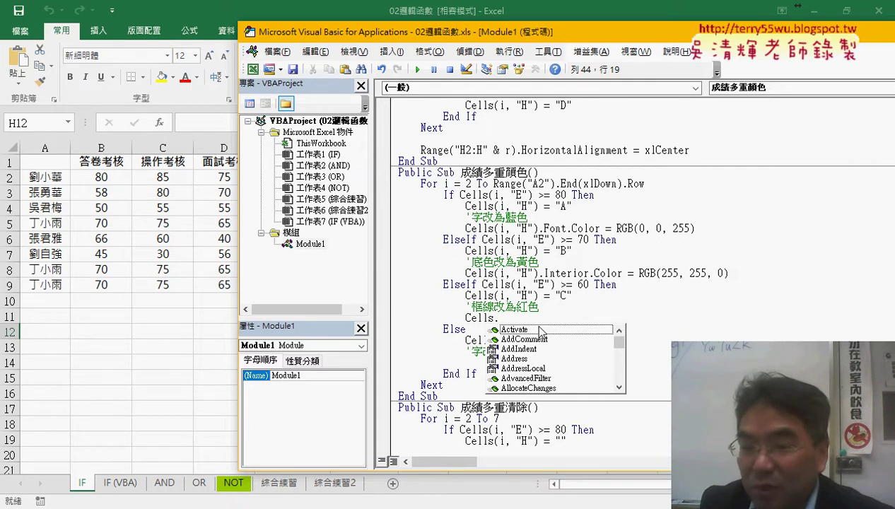
pyautogui.write('B')
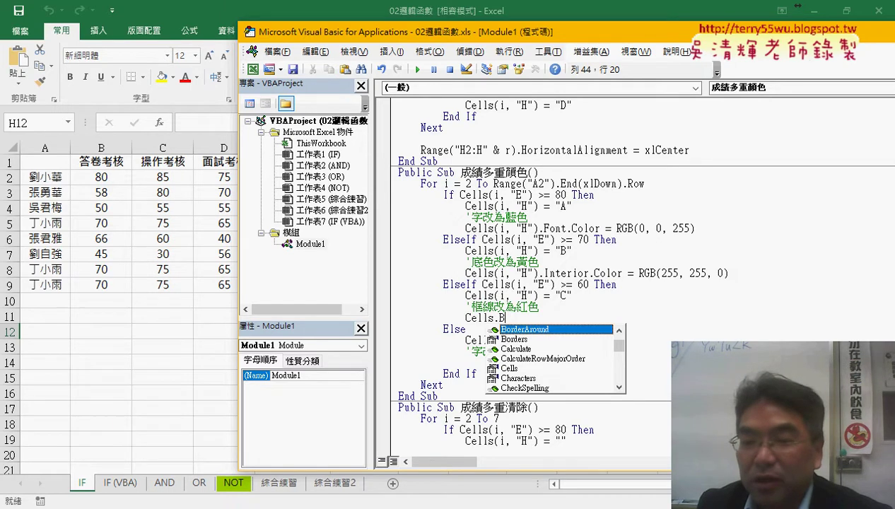
pyautogui.click(514, 338)
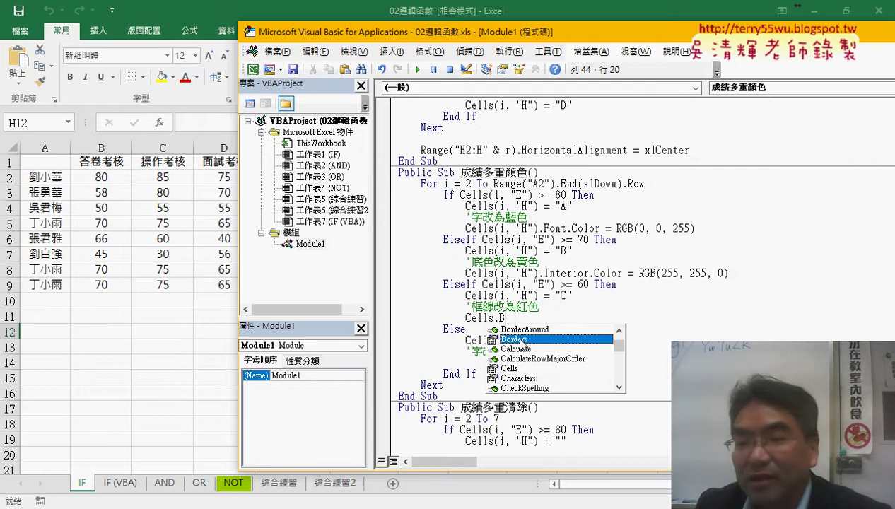
pyautogui.doubleClick(529, 341)
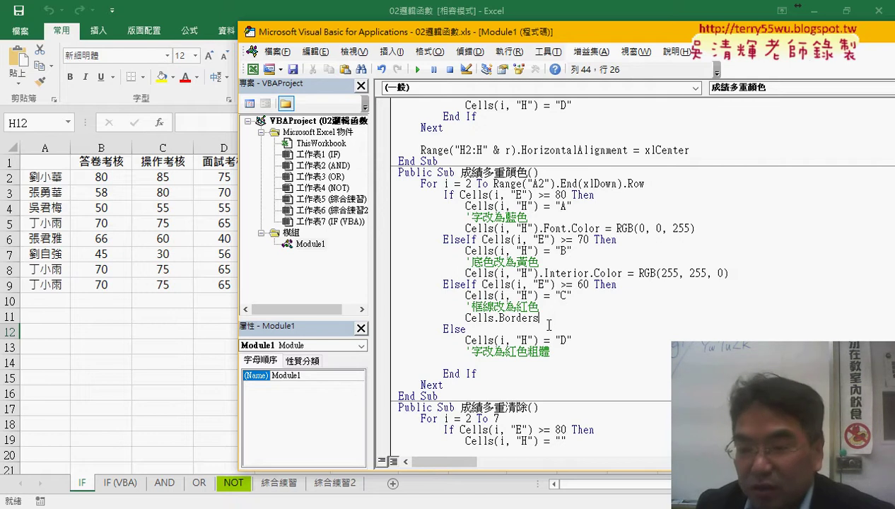
pyautogui.write('.co ')
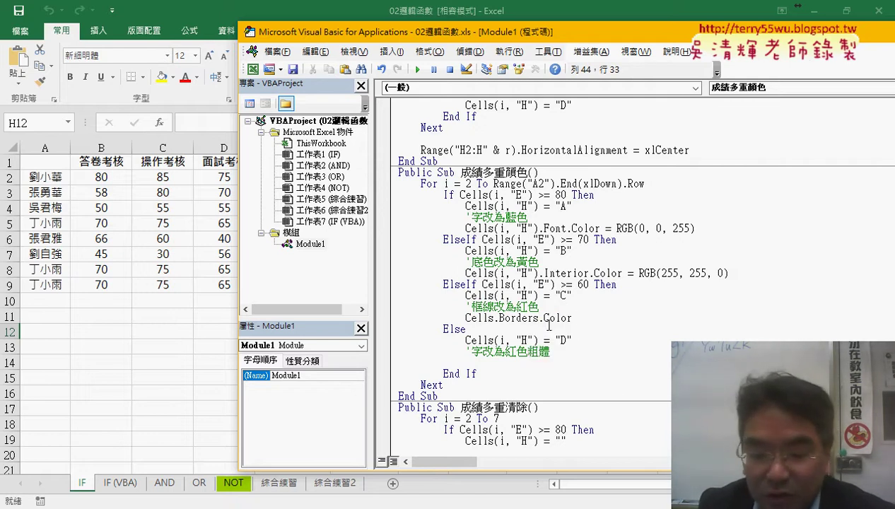
pyautogui.write('=rgb')
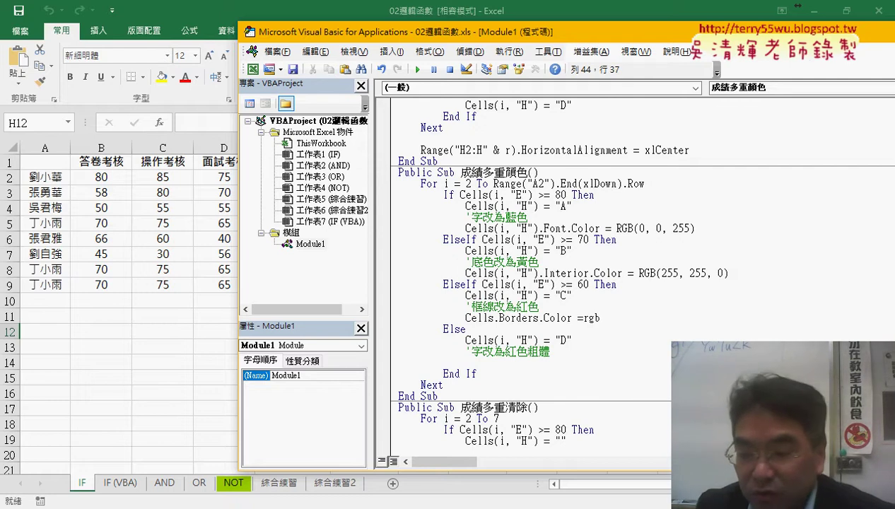
pyautogui.write('(')
pyautogui.write('255')
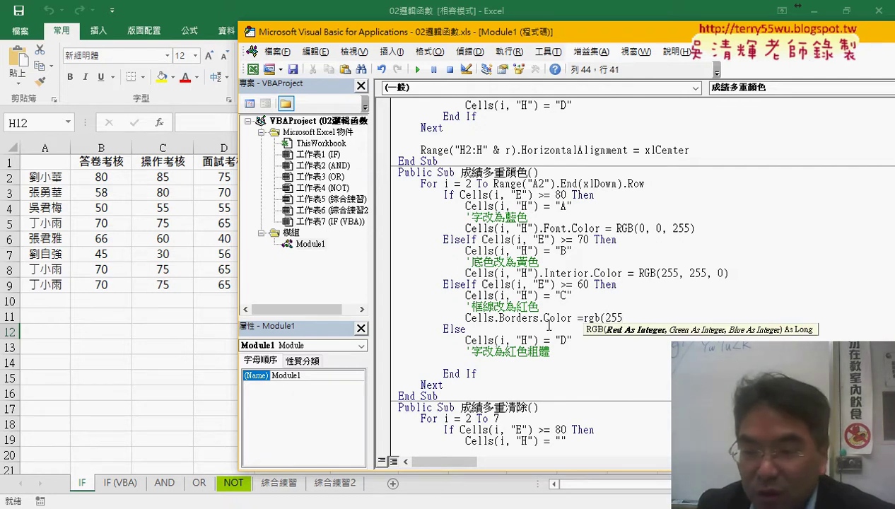
pyautogui.write(',0,0)')
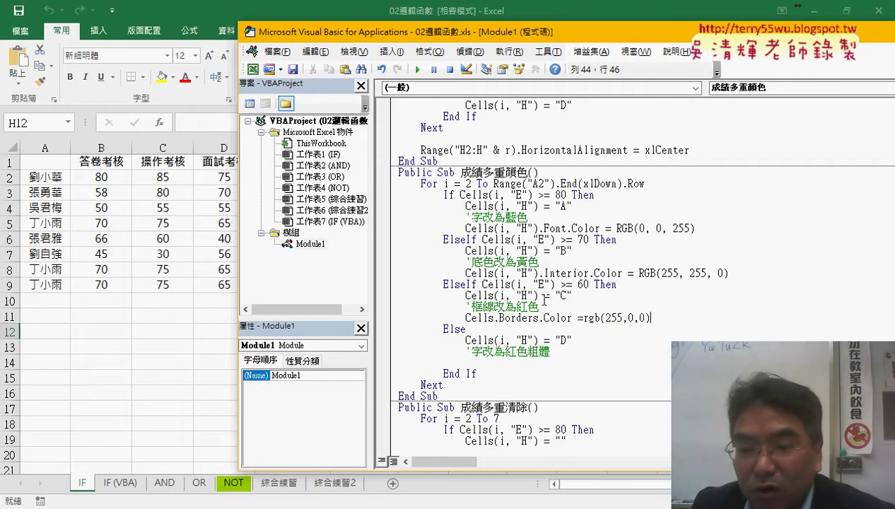
pyautogui.moveTo(543, 296); pyautogui.dragTo(495, 295)
pyautogui.hotkey('ctrl', 'c')
pyautogui.click(495, 317)
pyautogui.hotkey('ctrl', 'v')
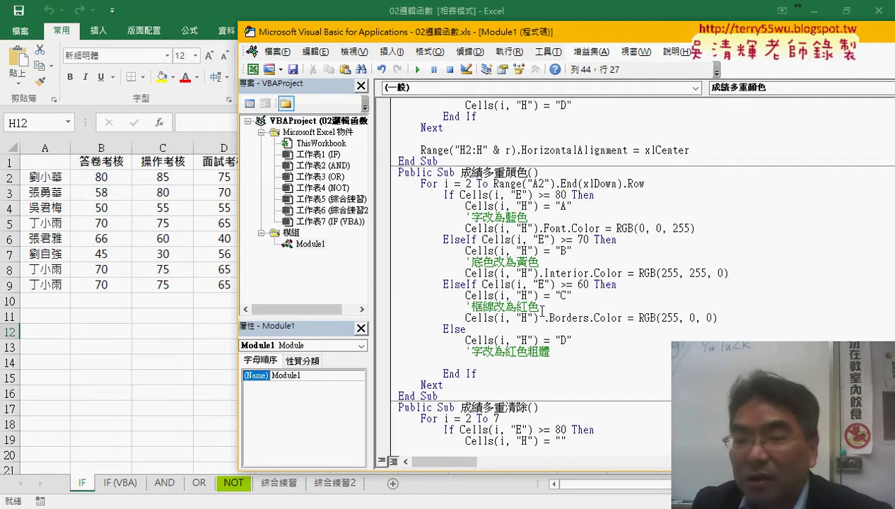
# - Clear the compile error by deleting the stray space before .Borders, then indent the D line
pyautogui.click(563, 372)
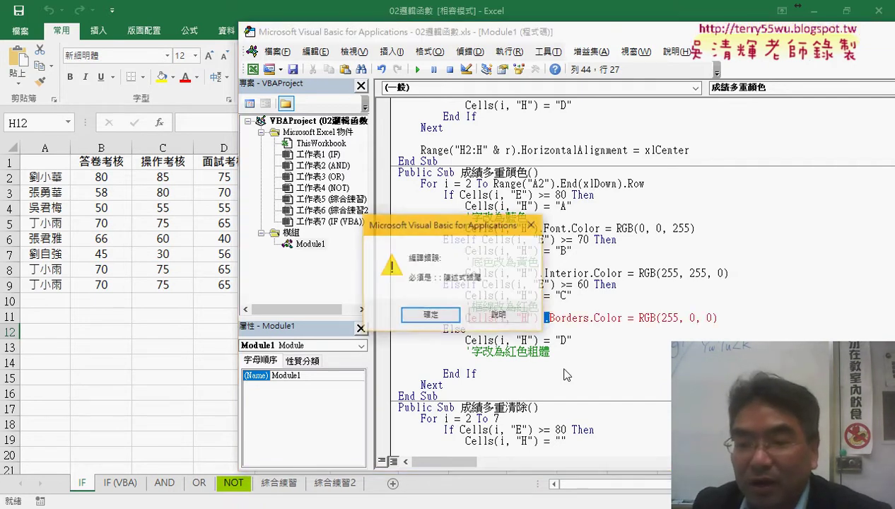
pyautogui.press('Return')
pyautogui.press('Left')
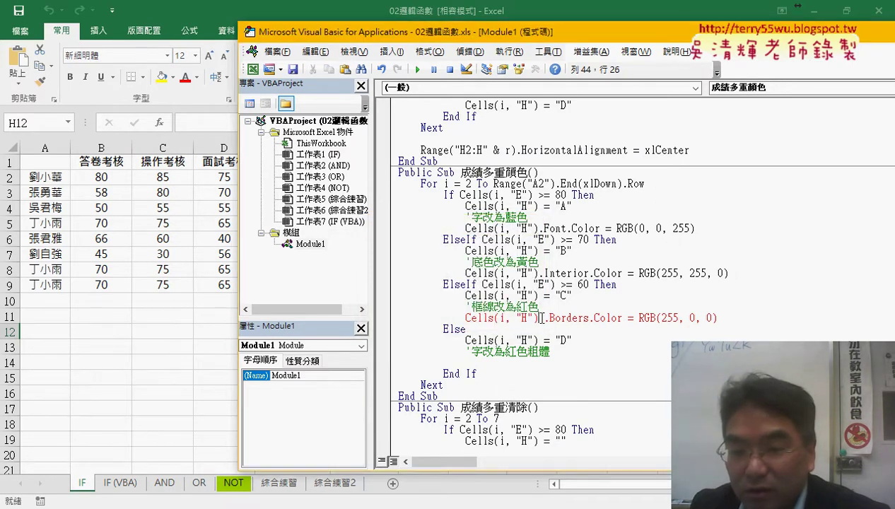
pyautogui.press('BackSpace')
pyautogui.click(421, 362)
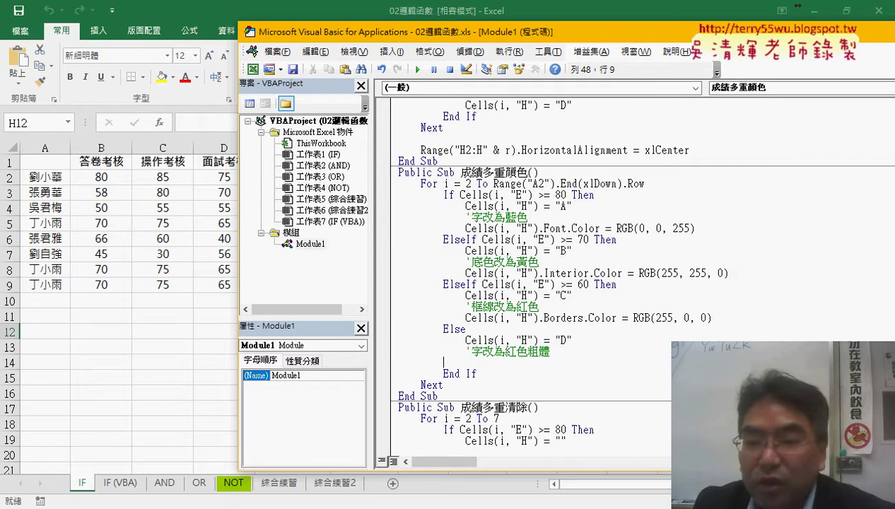
pyautogui.press('Tab')
pyautogui.press('Tab')
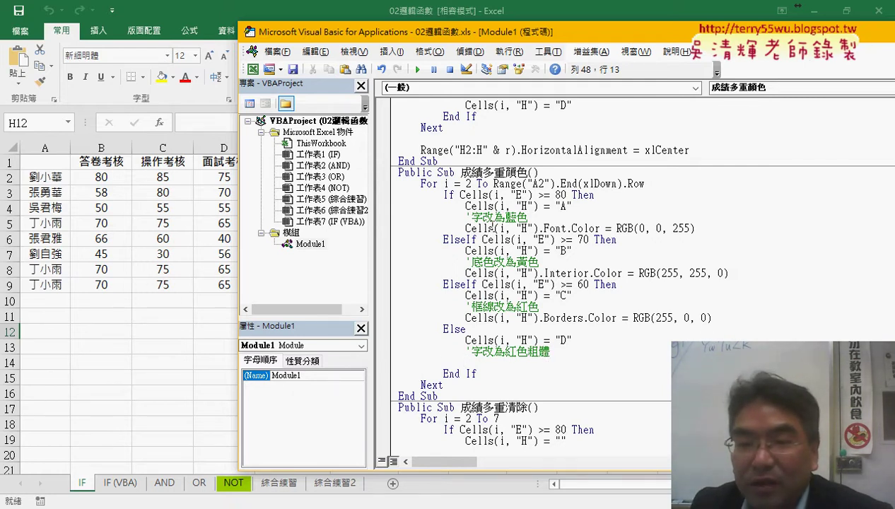
# - Copy the font-colour line into the grade D branch and change it to RGB(255, 0, 0)
pyautogui.moveTo(465, 227); pyautogui.dragTo(695, 228)
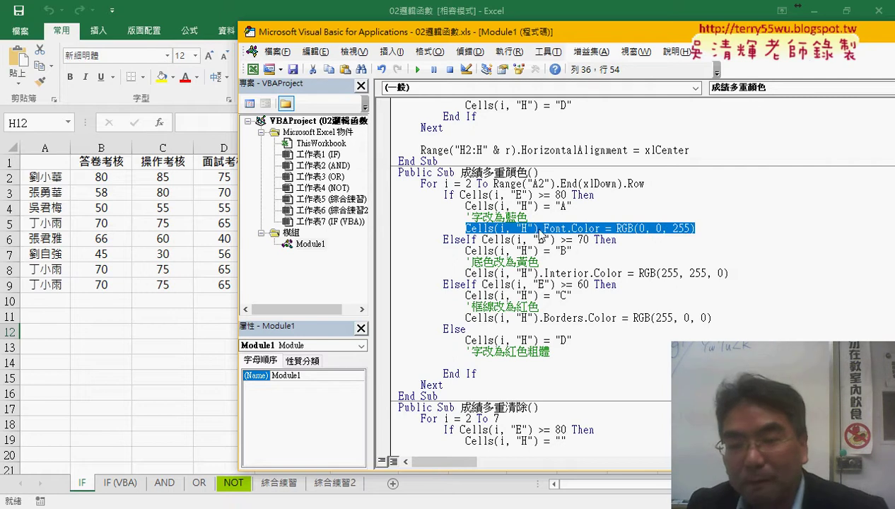
pyautogui.hotkey('ctrl', 'c')
pyautogui.click(487, 362)
pyautogui.hotkey('ctrl', 'v')
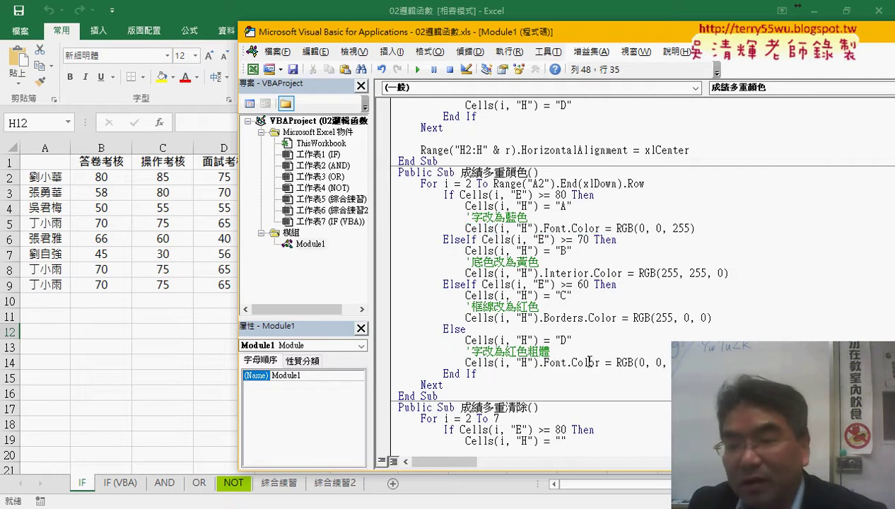
pyautogui.doubleClick(636, 362)
pyautogui.write('255')
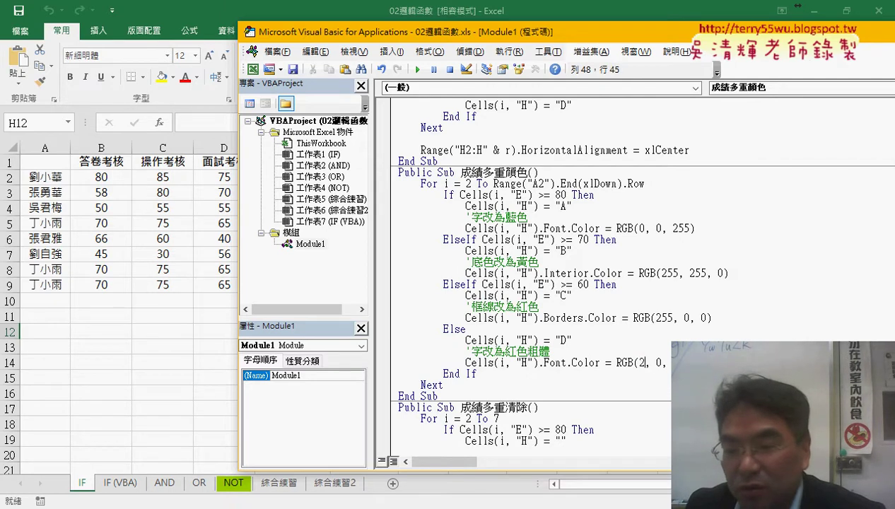
pyautogui.doubleClick(689, 362)
pyautogui.write('0')
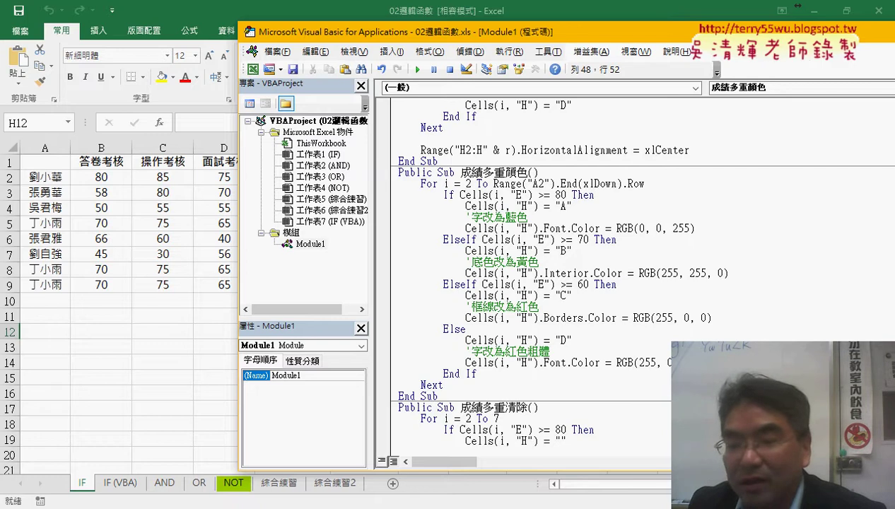
pyautogui.press('Return')
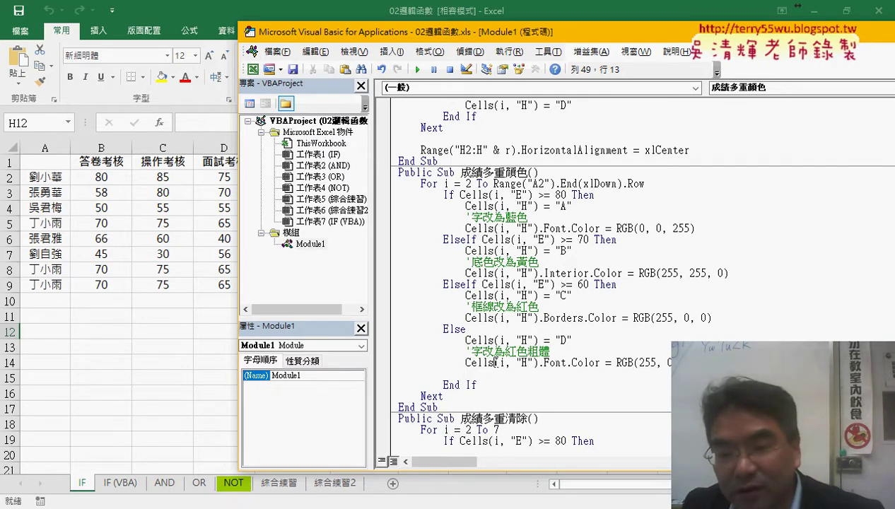
pyautogui.moveTo(495, 362); pyautogui.dragTo(465, 363)
# - Start a new grade D line reading Cells.Font. using IntelliSense
pyautogui.hotkey('ctrl', 'c')
pyautogui.click(466, 373)
pyautogui.hotkey('ctrl', 'v')
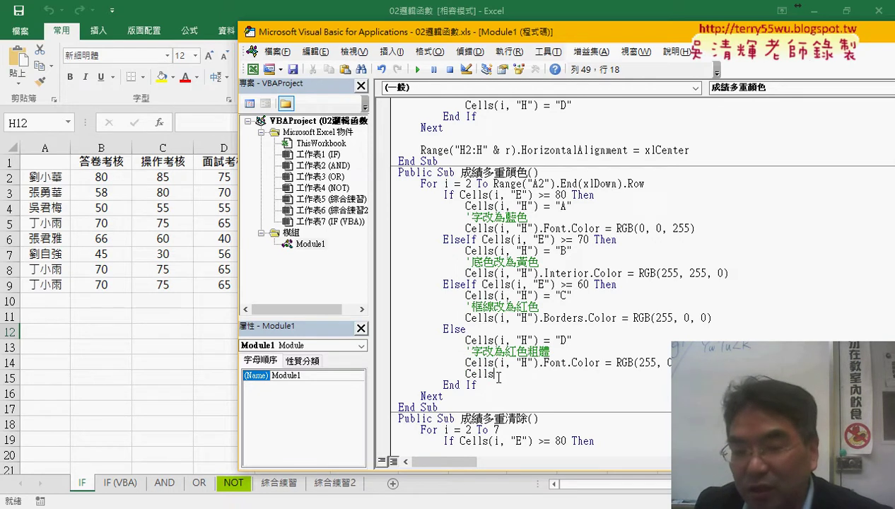
pyautogui.write('.')
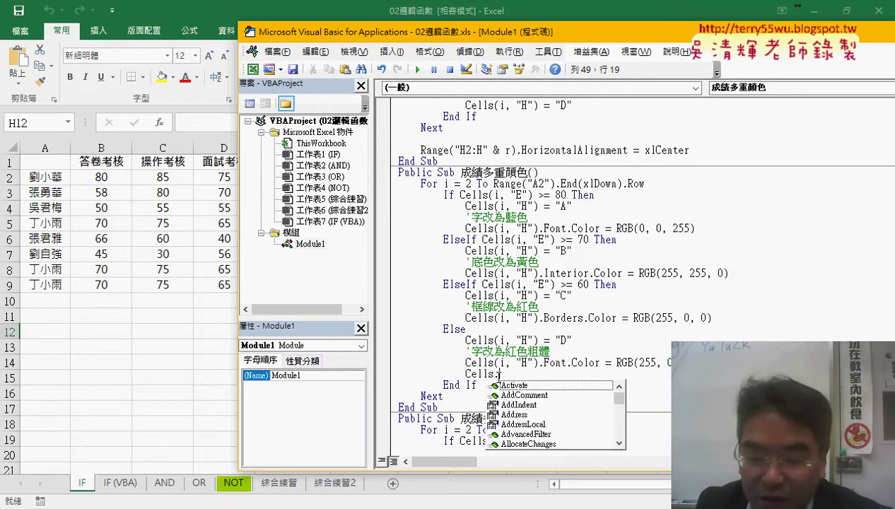
pyautogui.write('B')
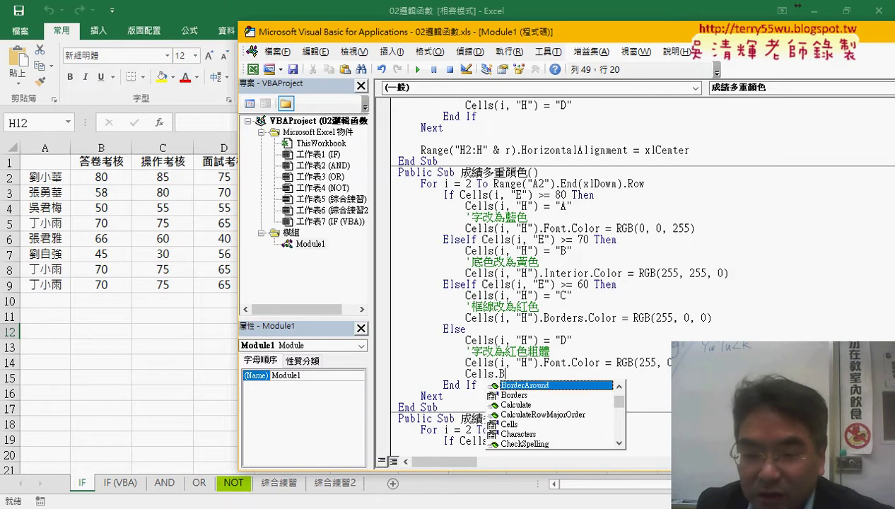
pyautogui.press('BackSpace')
pyautogui.write('f')
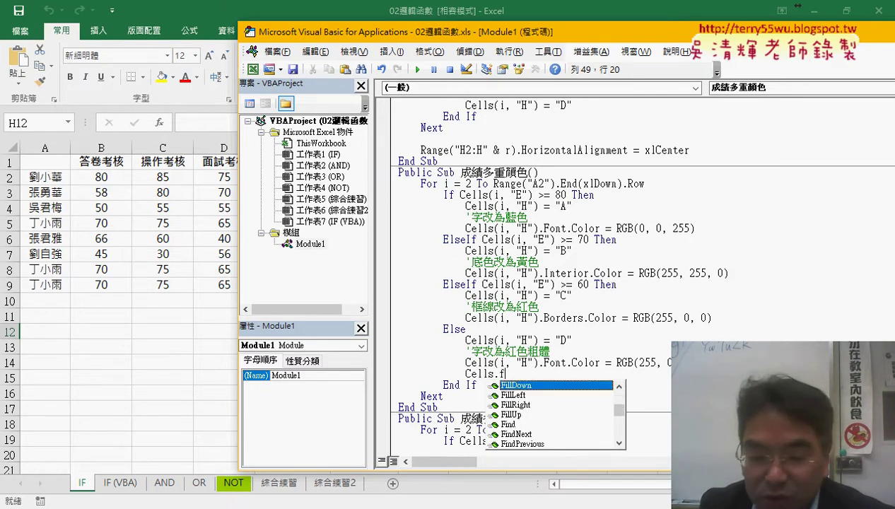
pyautogui.write('on')
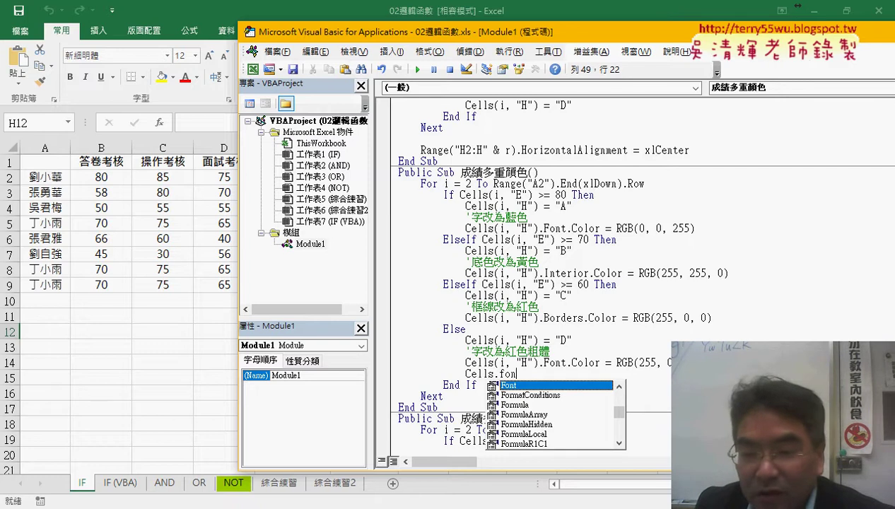
pyautogui.press('Tab')
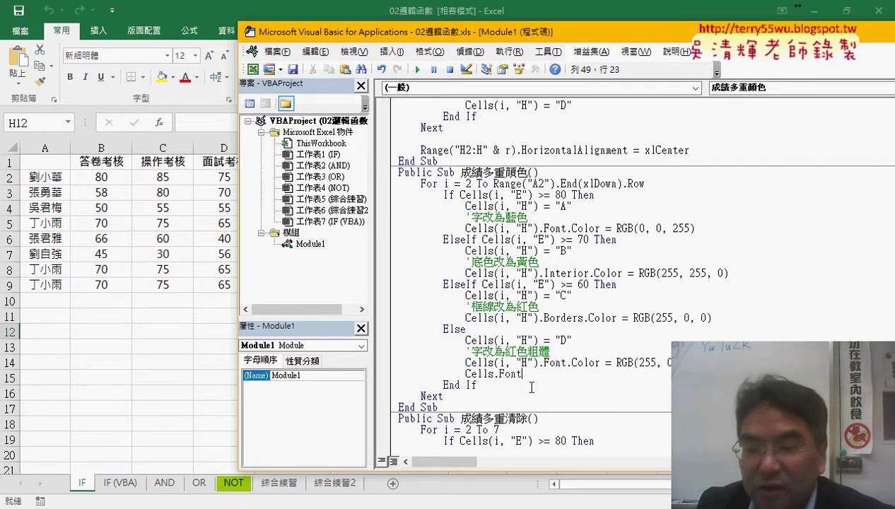
pyautogui.write('.')
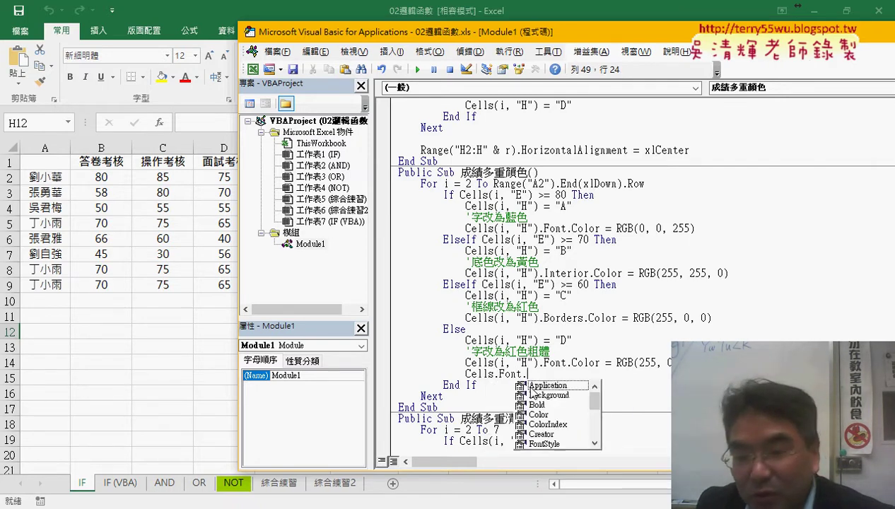
# - Review the Bold, Italic, Size and Name members in the Font suggestion list
pyautogui.click(539, 405)
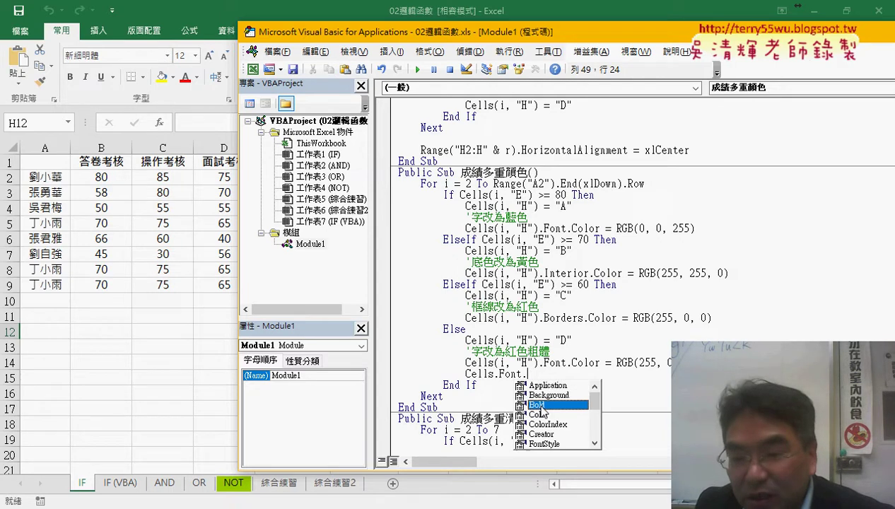
pyautogui.moveTo(597, 405); pyautogui.dragTo(596, 416)
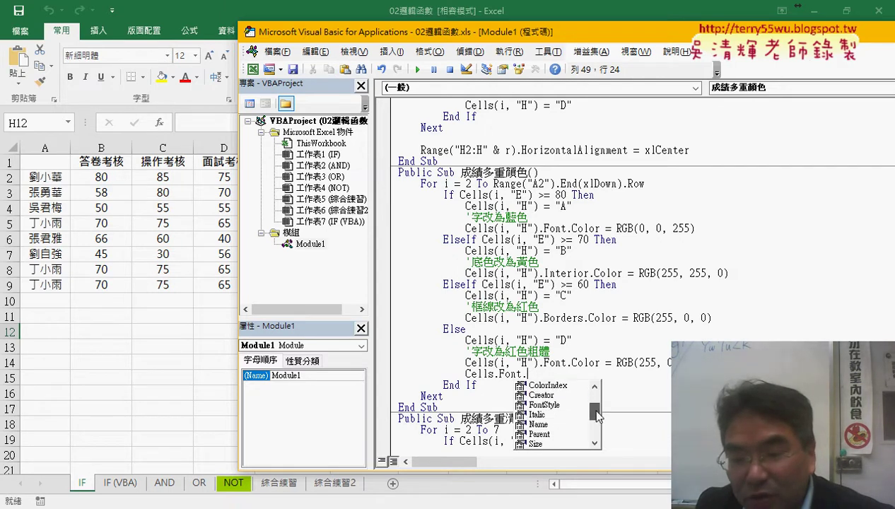
pyautogui.click(542, 415)
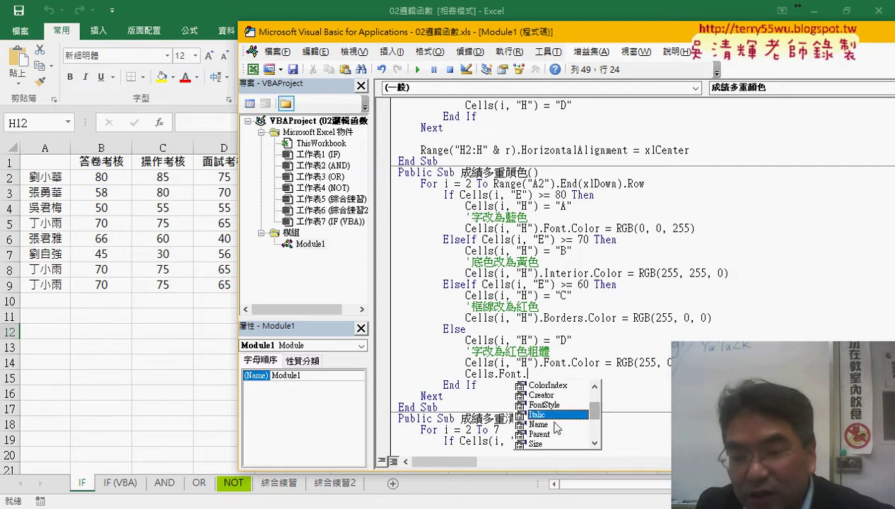
pyautogui.click(551, 444)
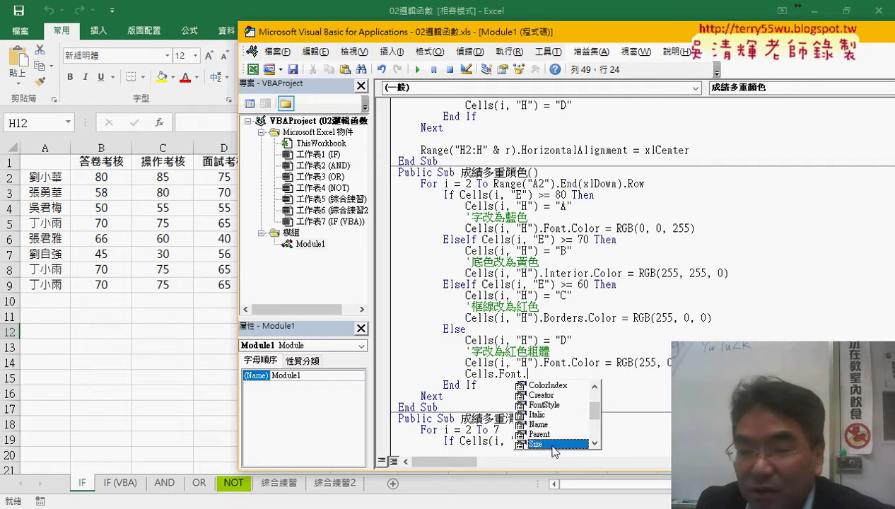
pyautogui.click(541, 425)
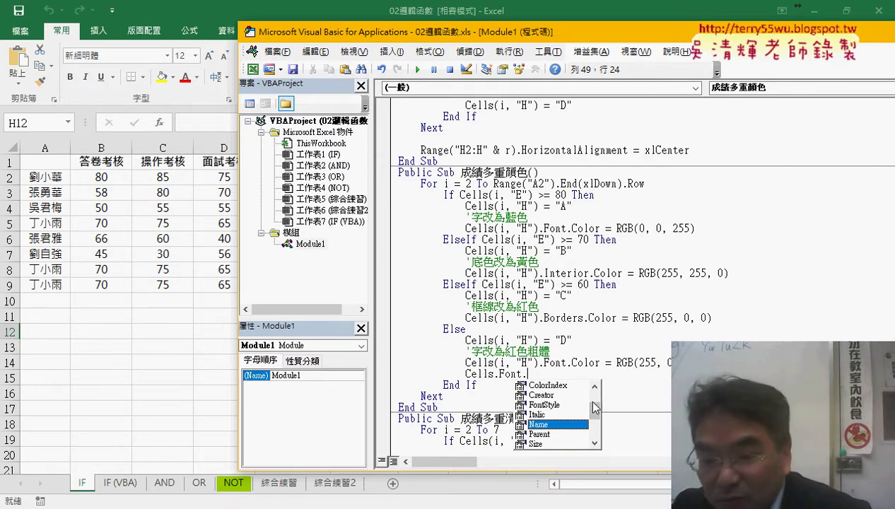
pyautogui.moveTo(592, 412)
pyautogui.mouseDown()
pyautogui.moveTo(594, 428)
pyautogui.moveTo(598, 415)
pyautogui.mouseUp()
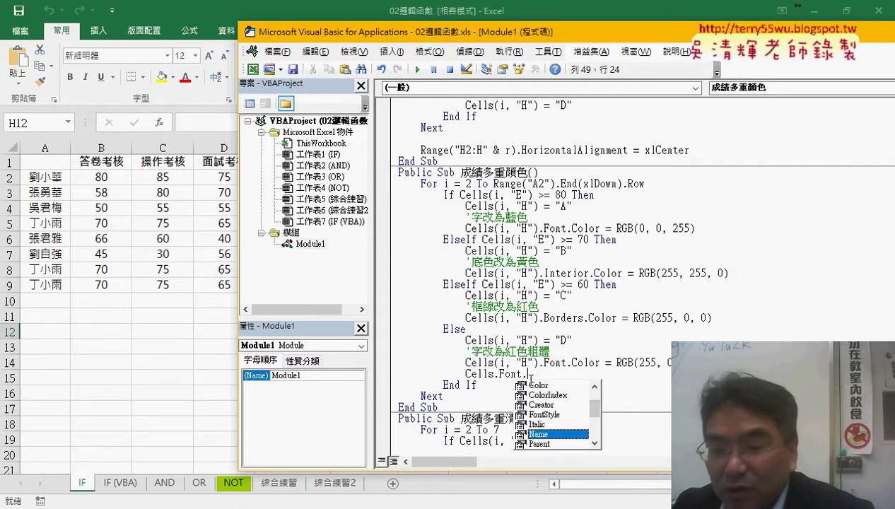
pyautogui.moveTo(594, 411); pyautogui.dragTo(593, 395)
# - Complete the line as Cells.Font.Bold = True and move the editor to reveal column H
pyautogui.doubleClick(543, 404)
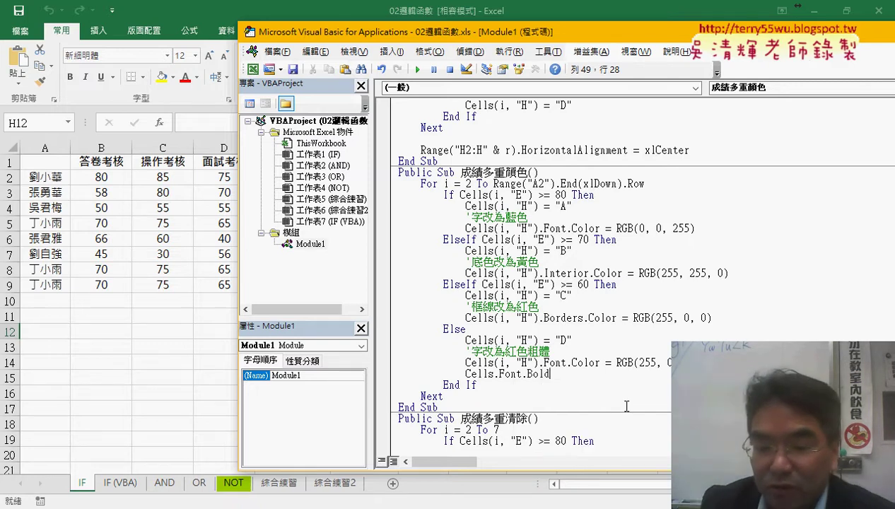
pyautogui.write('=t')
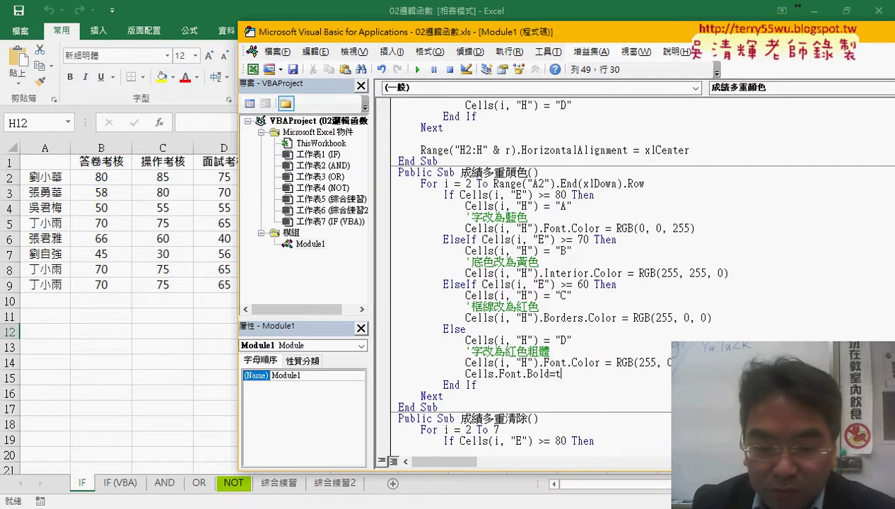
pyautogui.write('rue')
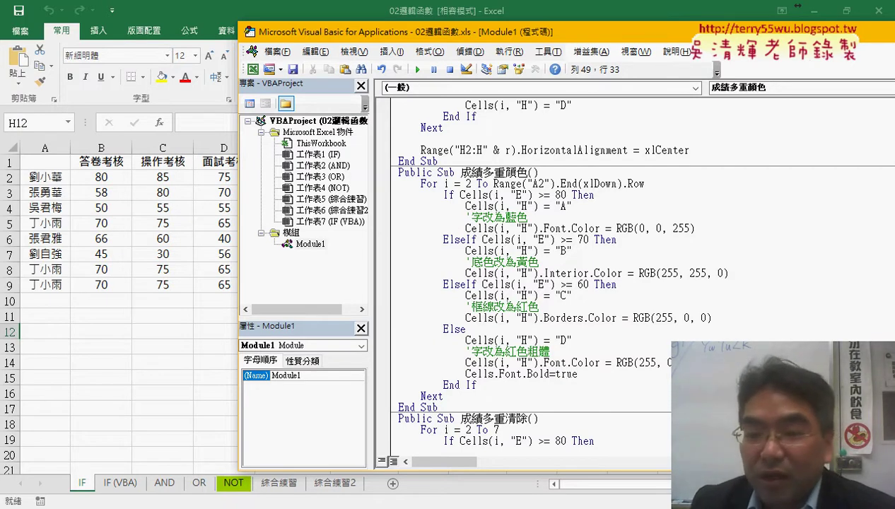
pyautogui.press('Down')
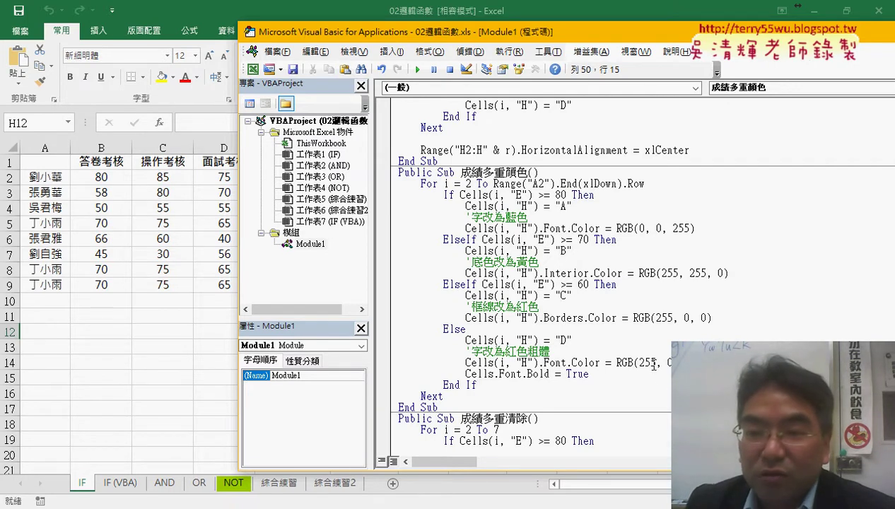
pyautogui.moveTo(456, 35)
pyautogui.mouseDown()
pyautogui.moveTo(738, 40)
pyautogui.moveTo(725, 43)
pyautogui.mouseUp()
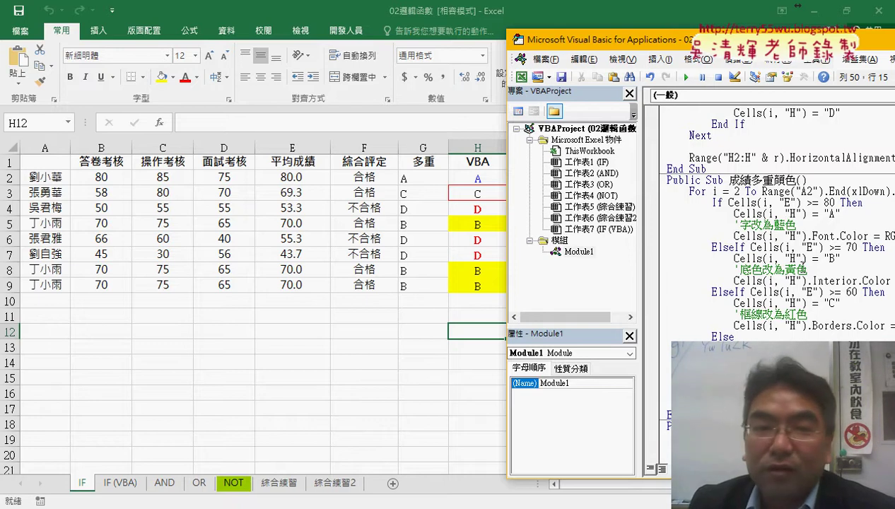
pyautogui.click(174, 78)
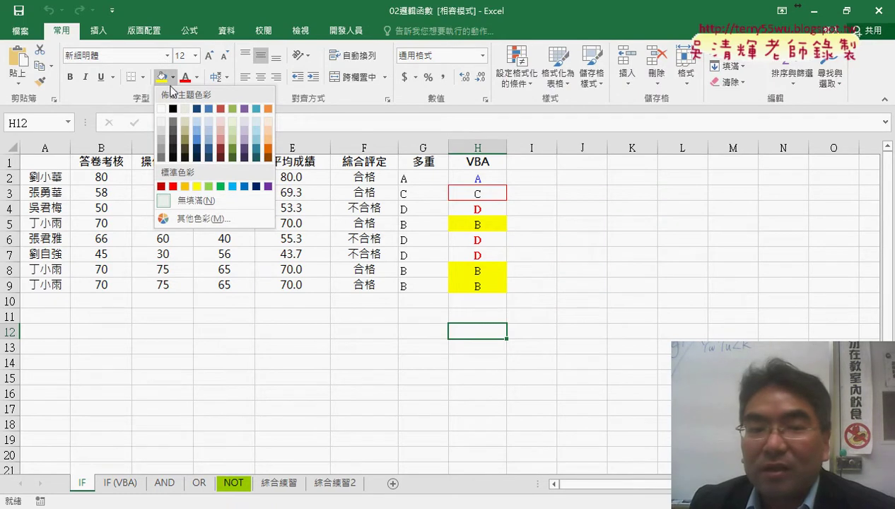
pyautogui.click(207, 218)
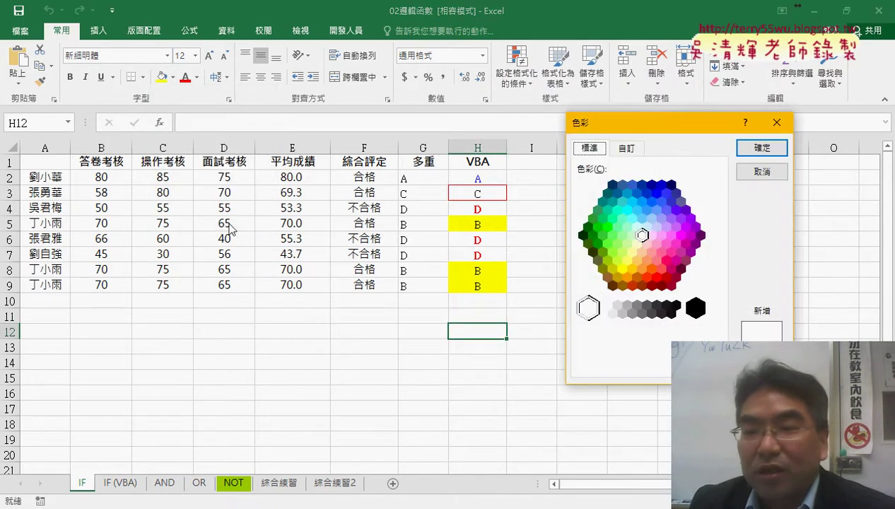
pyautogui.click(597, 244)
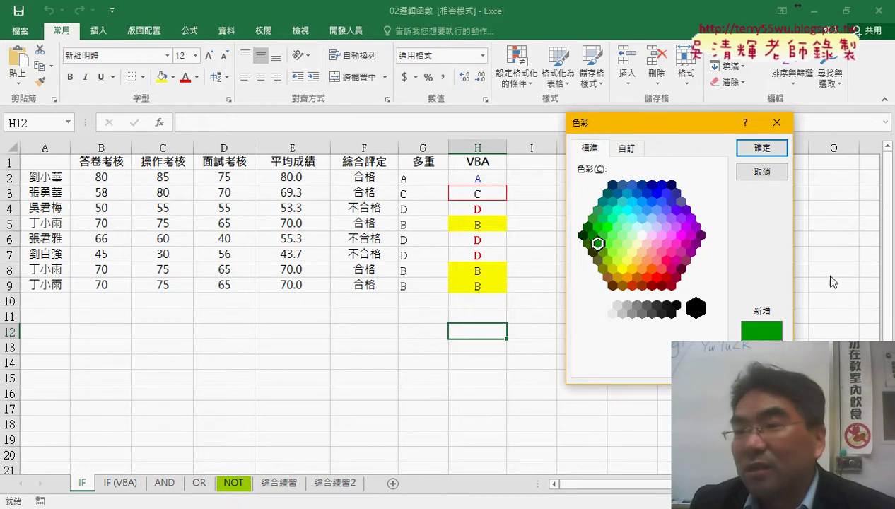
pyautogui.click(624, 154)
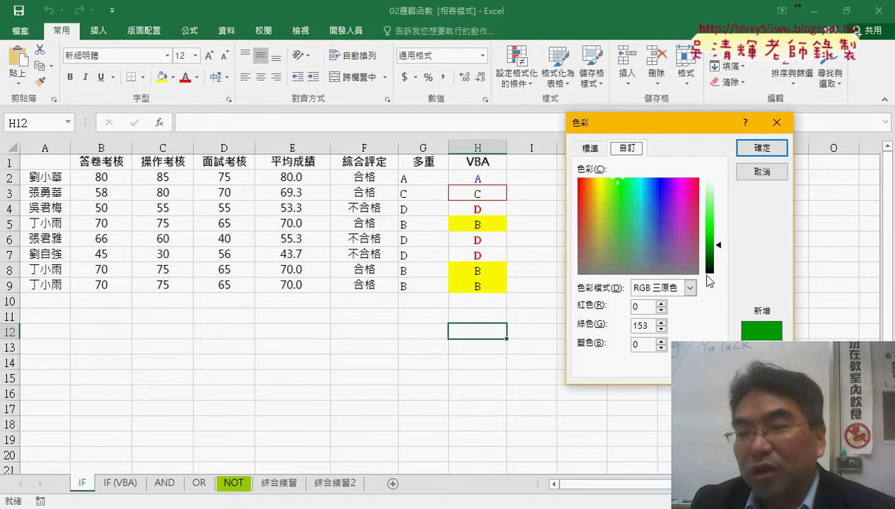
pyautogui.moveTo(720, 249); pyautogui.dragTo(725, 249)
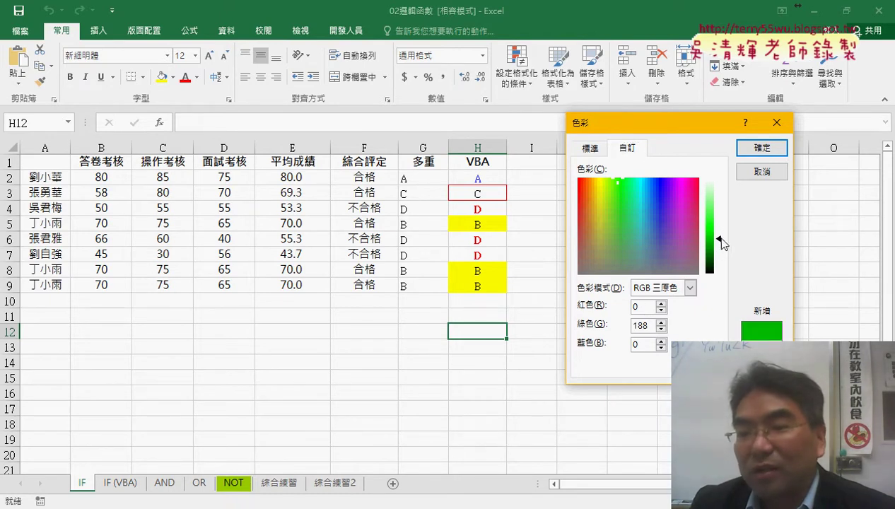
pyautogui.moveTo(647, 224)
pyautogui.mouseDown()
pyautogui.moveTo(654, 233)
pyautogui.moveTo(634, 233)
pyautogui.mouseUp()
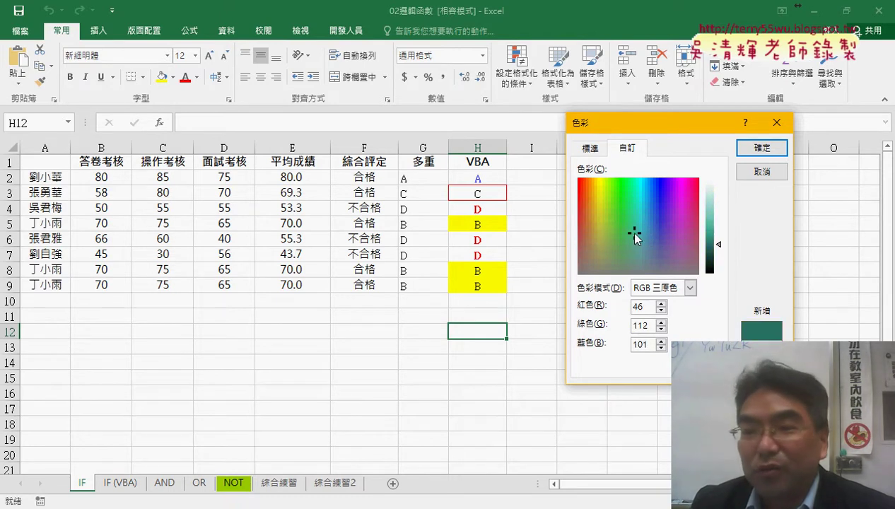
pyautogui.click(762, 172)
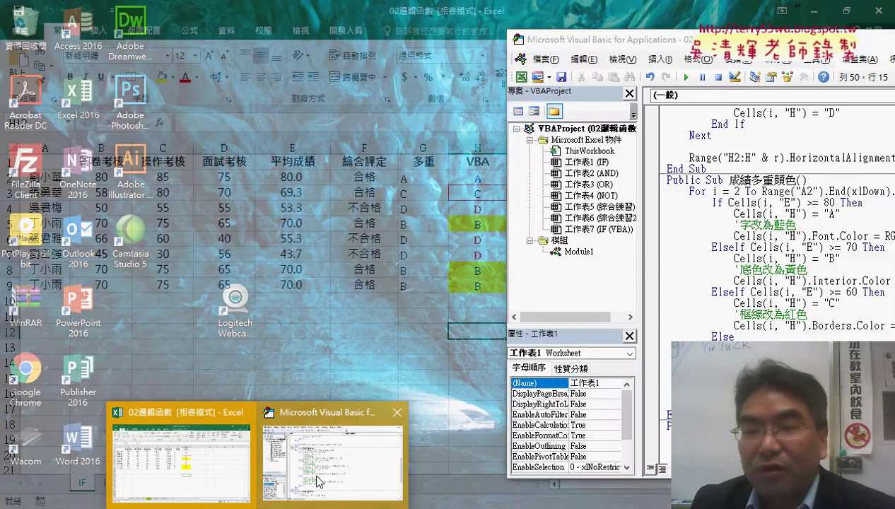
pyautogui.click(308, 396)
# - Run the 清除 macro to clear column H, then rerun 成績多重顏色
pyautogui.scroll(5, 742, 280)
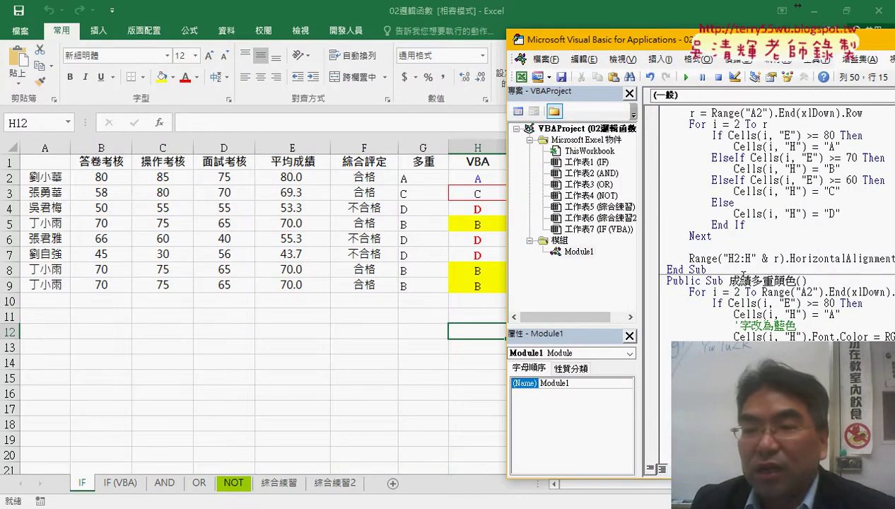
pyautogui.scroll(5, 742, 280)
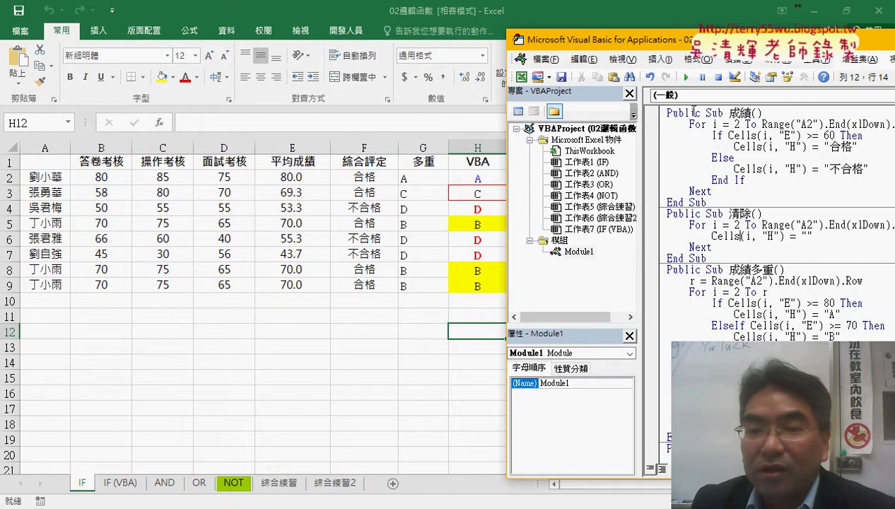
pyautogui.click(685, 77)
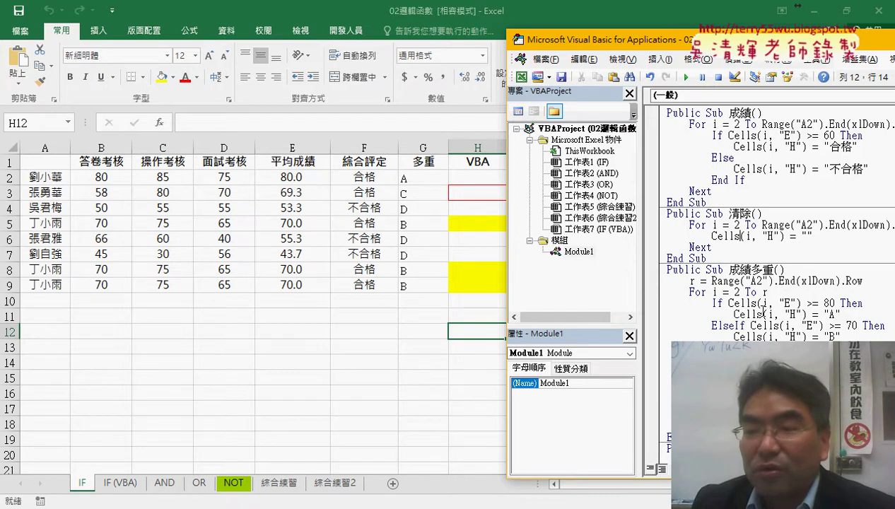
pyautogui.scroll(-6, 764, 311)
pyautogui.click(685, 76)
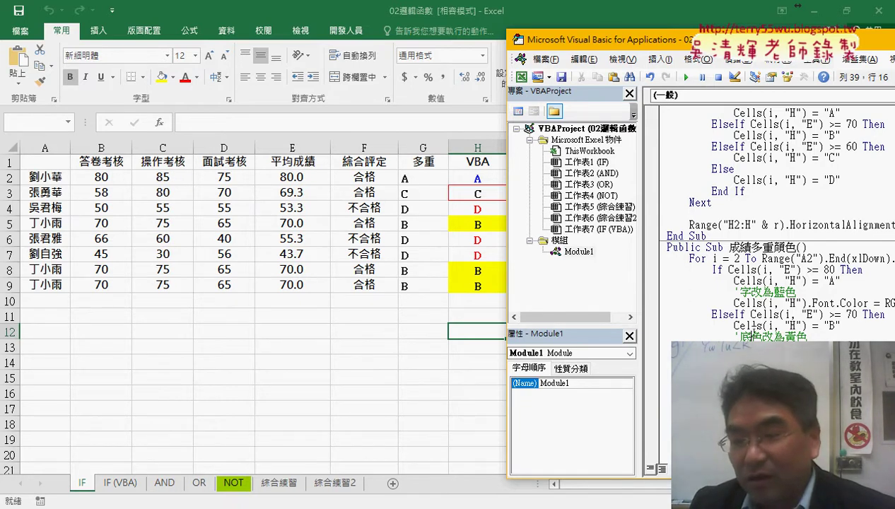
# - Select the i, "H" arguments for the D bold line and widen the editor over the sheet
pyautogui.scroll(-2, 751, 327)
pyautogui.scroll(-1, 804, 337)
pyautogui.moveTo(802, 336); pyautogui.dragTo(764, 337)
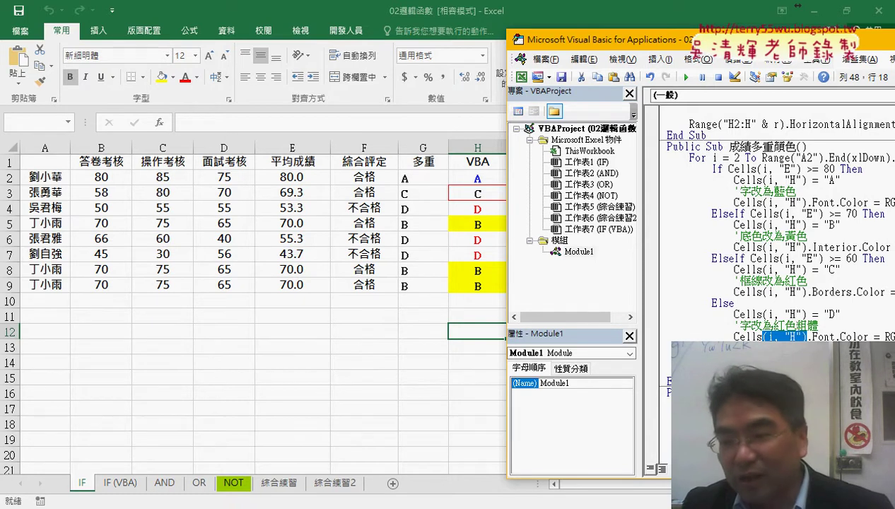
pyautogui.click(806, 348)
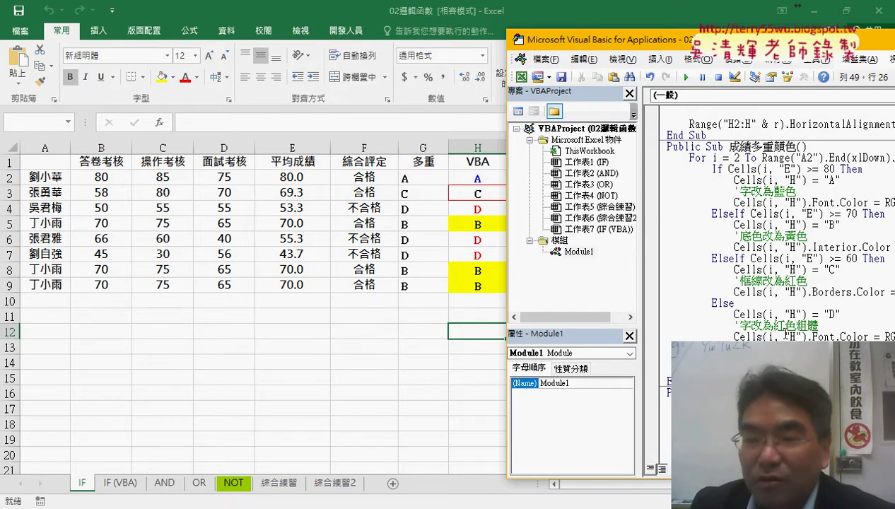
pyautogui.moveTo(689, 40); pyautogui.dragTo(481, 37)
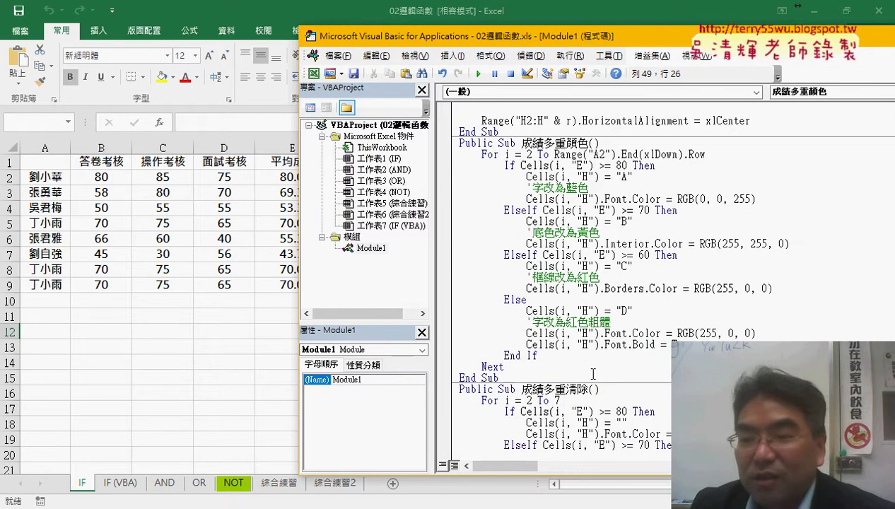
# - Scroll the code and open the View menu to reach the Immediate Window
pyautogui.scroll(-2, 597, 382)
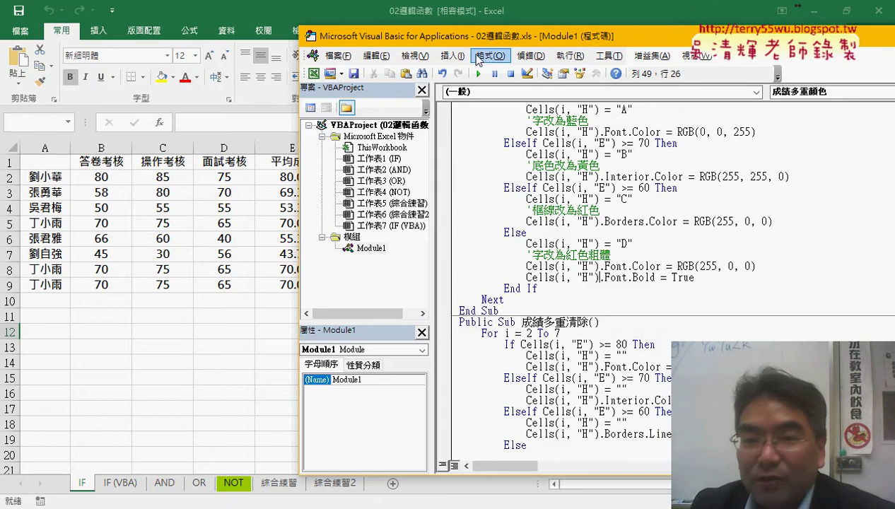
pyautogui.click(432, 57)
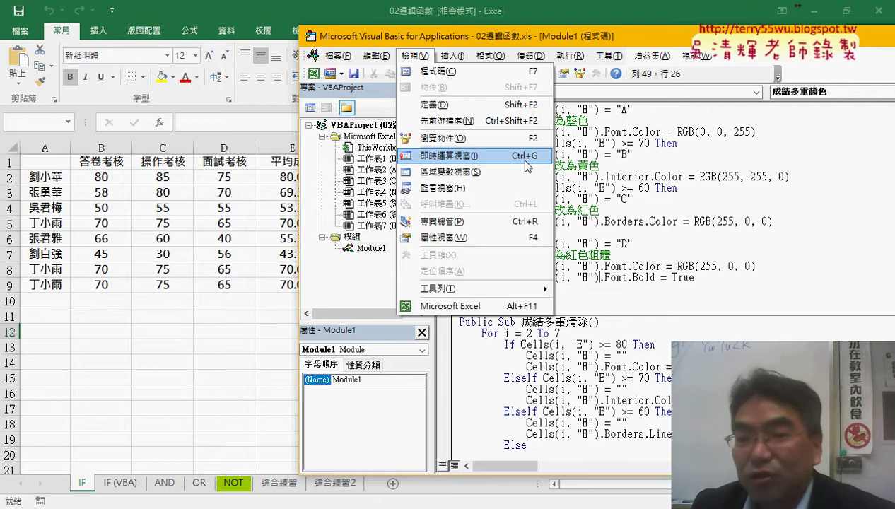
# - Enter cells.Font.Bold=false in the Immediate window and move the editor to show the sheet
pyautogui.click(525, 161)
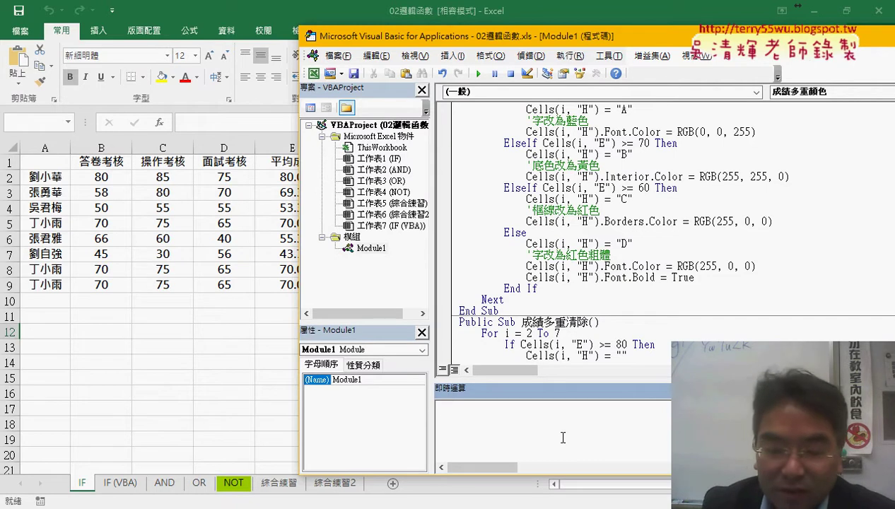
pyautogui.write('ce')
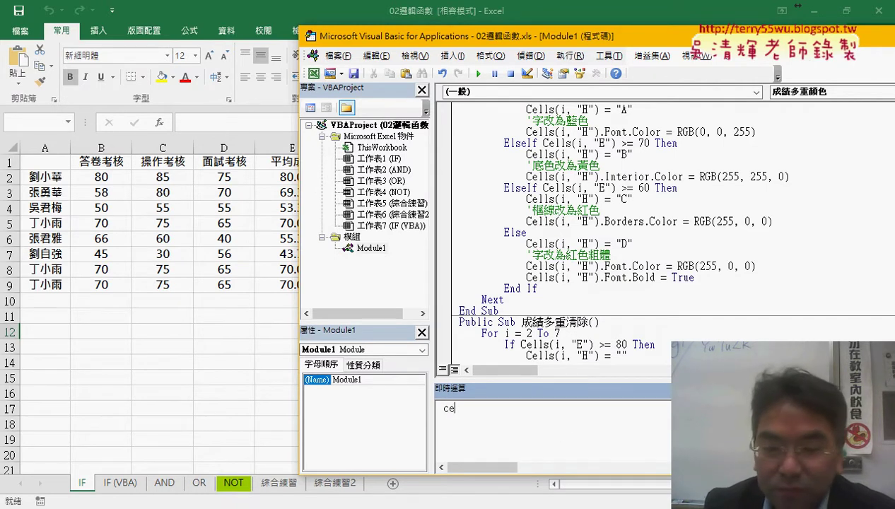
pyautogui.write('lls')
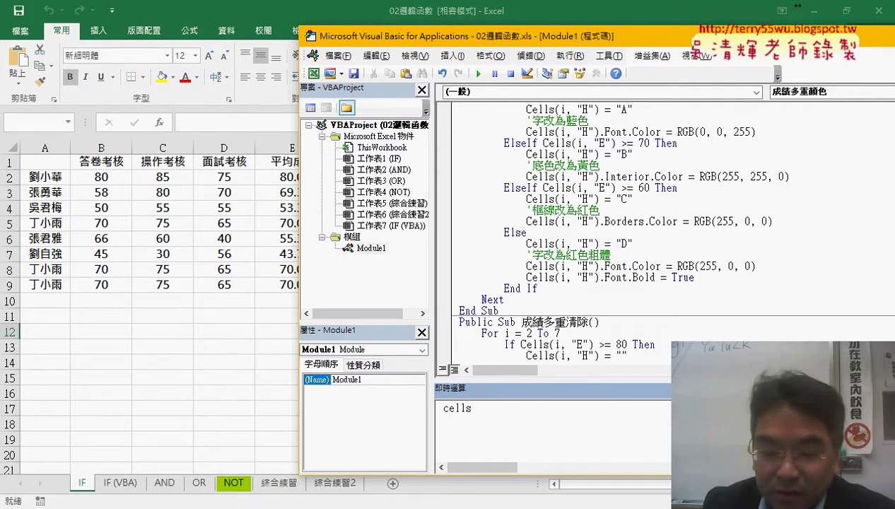
pyautogui.write('.b')
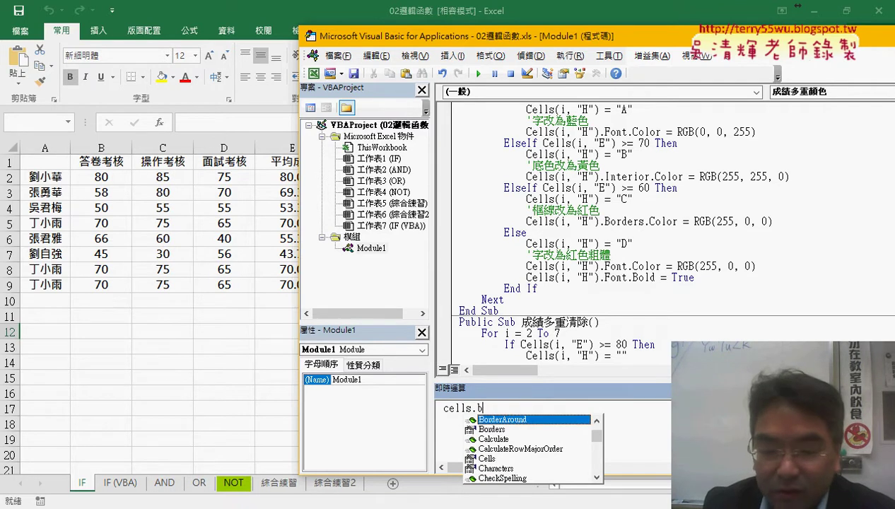
pyautogui.press('BackSpace')
pyautogui.write('f')
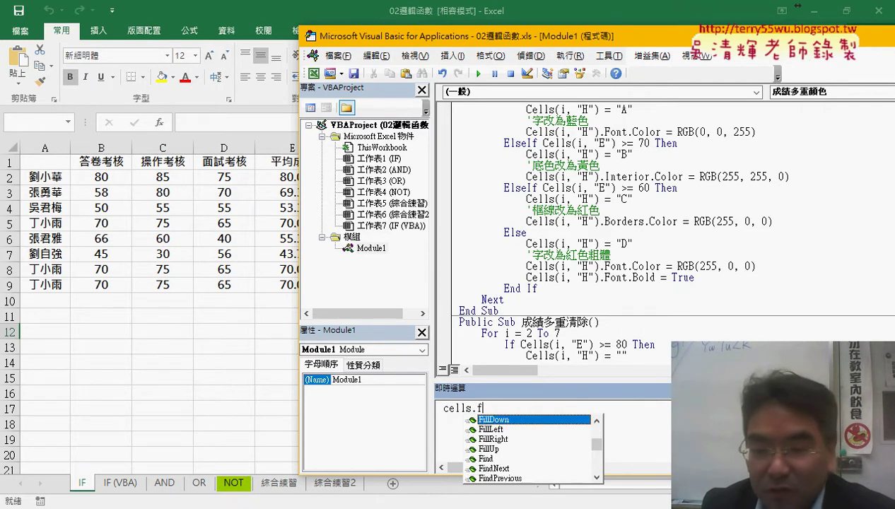
pyautogui.write('on')
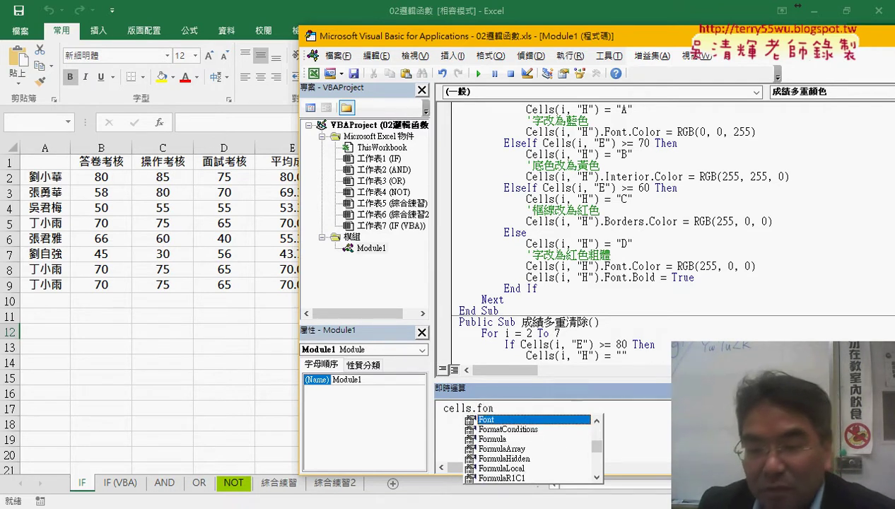
pyautogui.press('Tab')
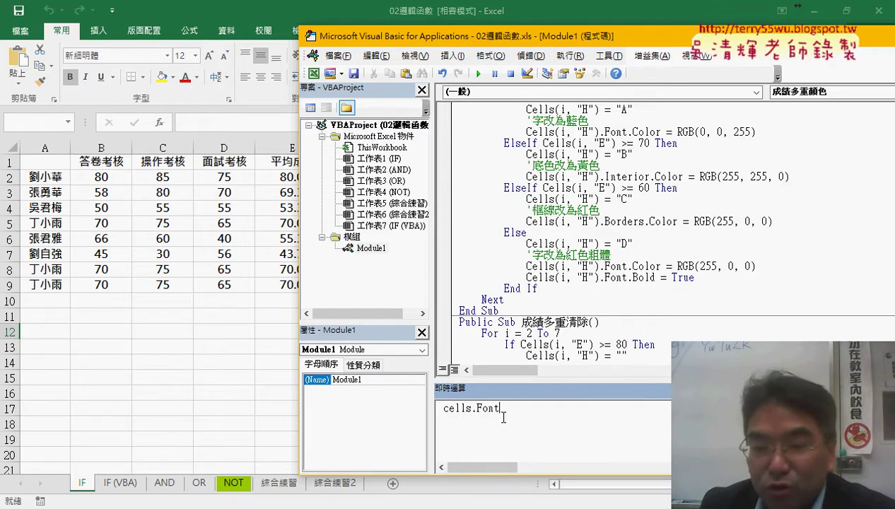
pyautogui.write('.')
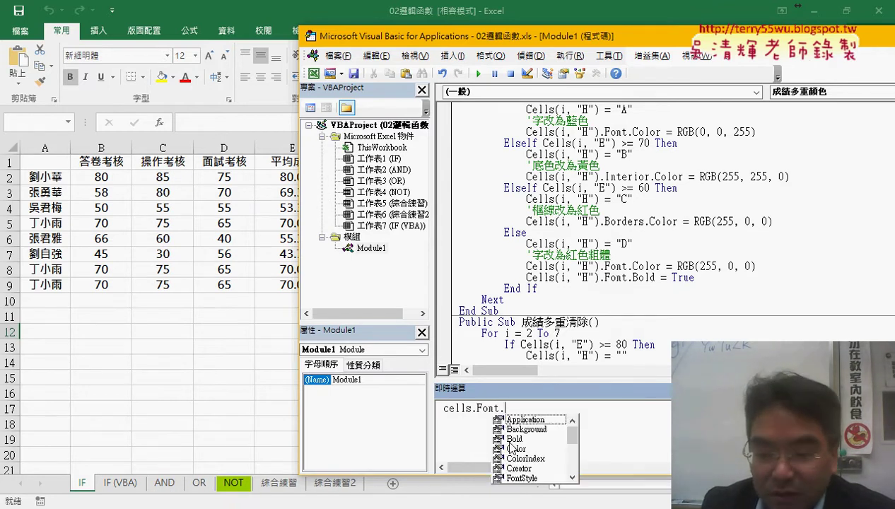
pyautogui.doubleClick(511, 440)
pyautogui.write('=')
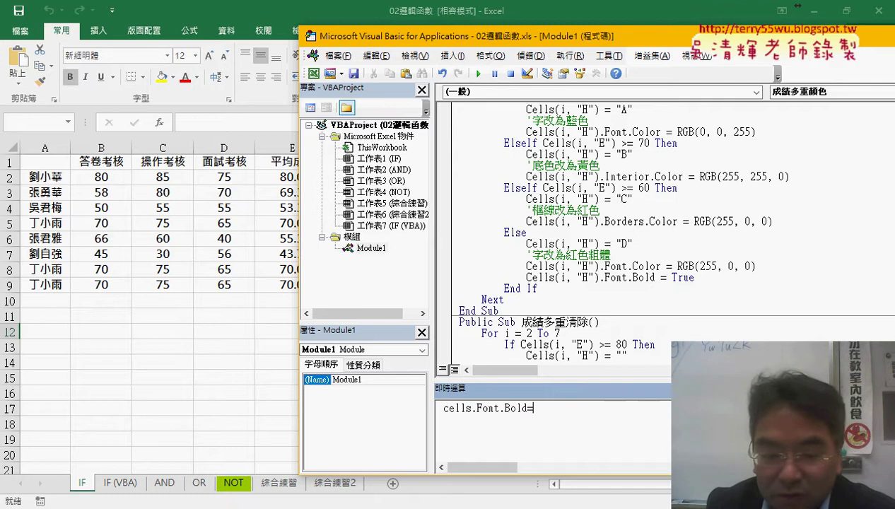
pyautogui.write('fa')
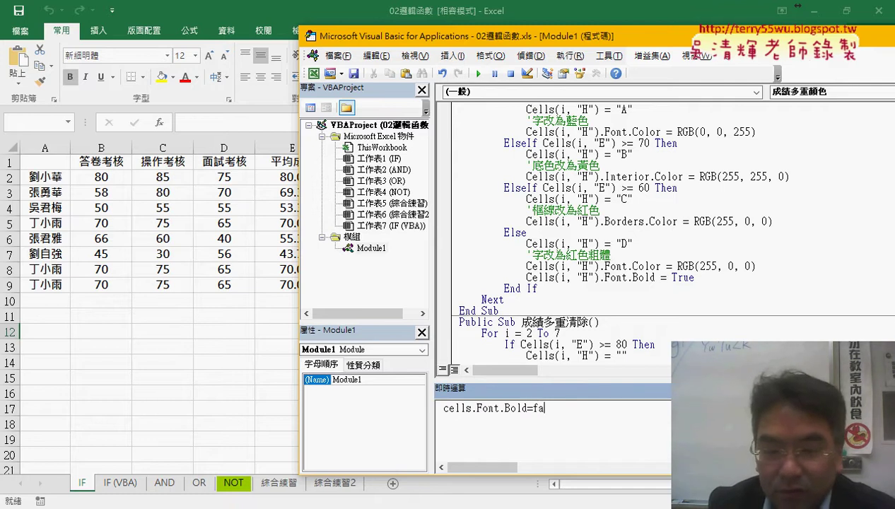
pyautogui.write('lse')
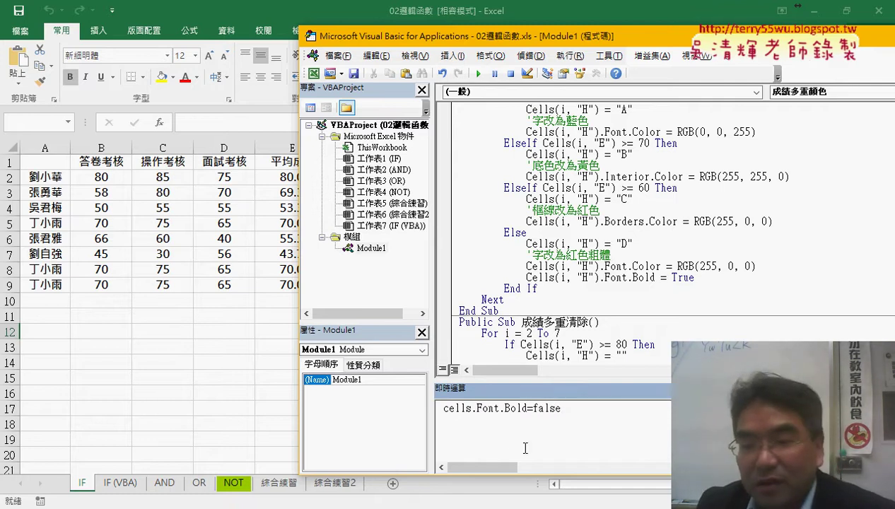
pyautogui.moveTo(581, 410); pyautogui.dragTo(440, 409)
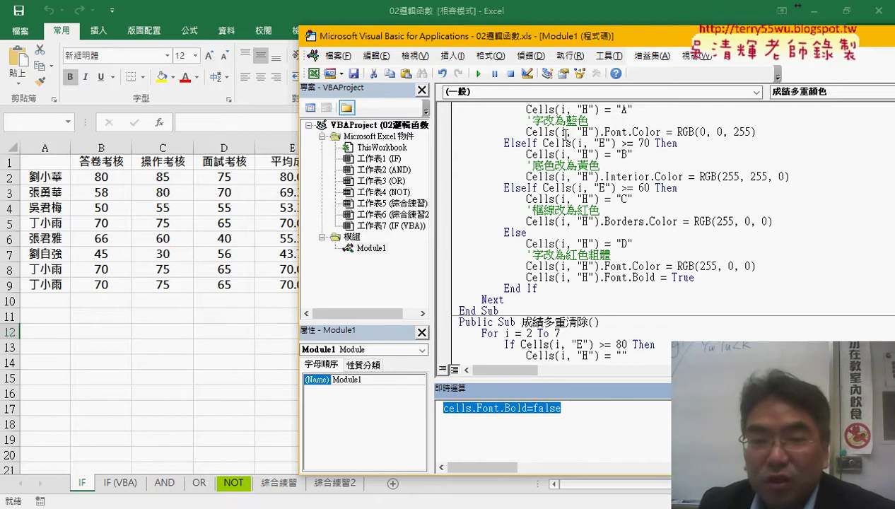
pyautogui.moveTo(581, 41); pyautogui.dragTo(740, 34)
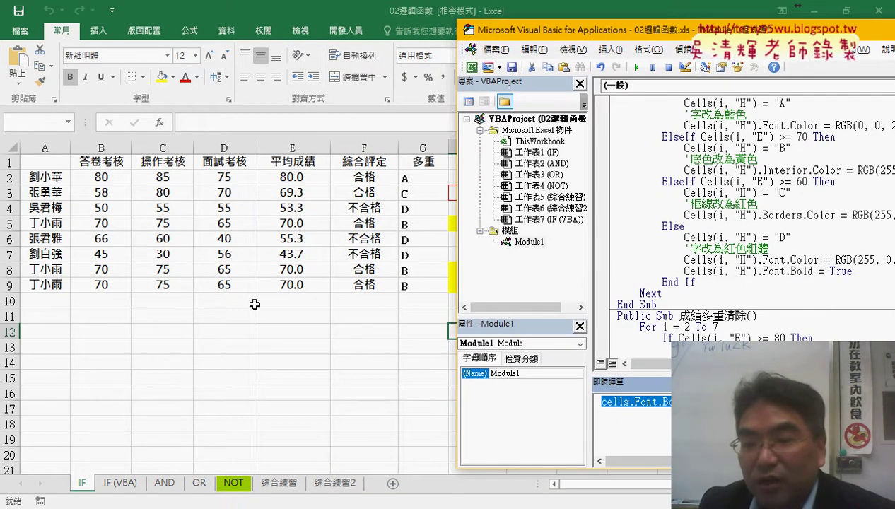
# - Run cells.Font.Bold=false to unbold all cells, then replace .Bold with .n for another property
pyautogui.click(597, 402)
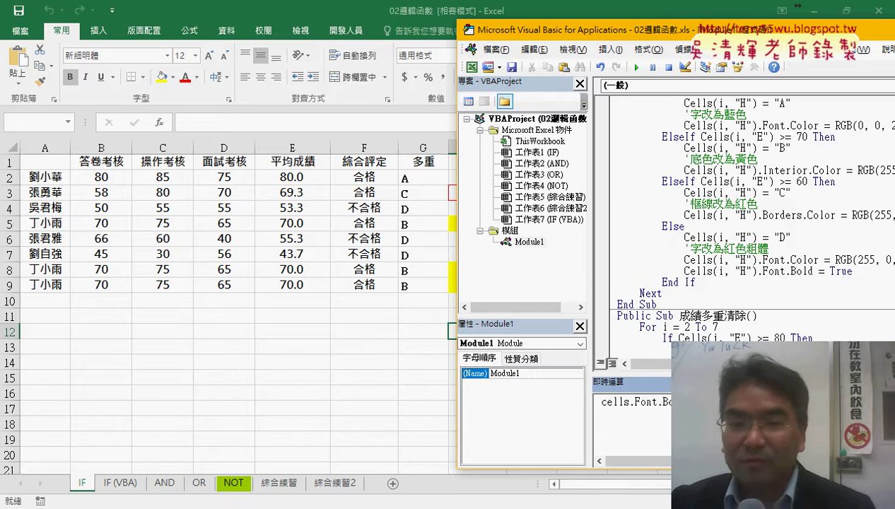
pyautogui.press('Return')
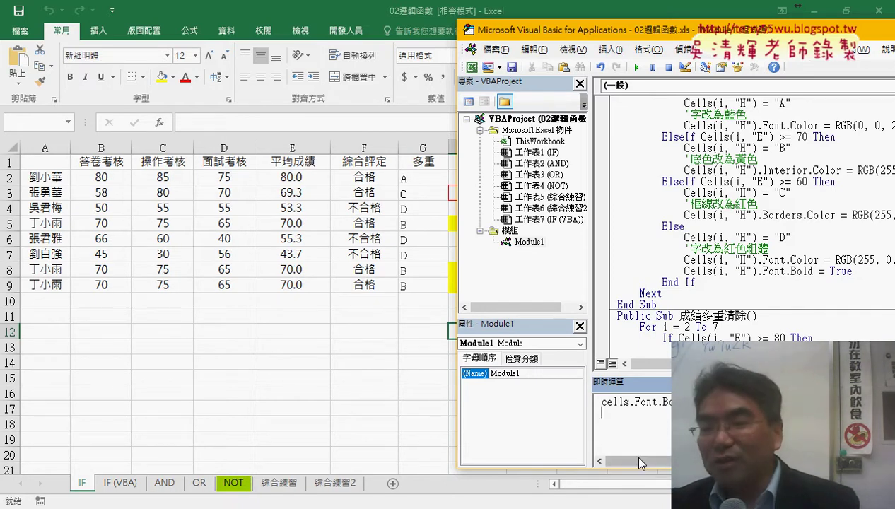
pyautogui.moveTo(629, 402)
pyautogui.mouseDown()
pyautogui.moveTo(646, 405)
pyautogui.moveTo(588, 401)
pyautogui.mouseUp()
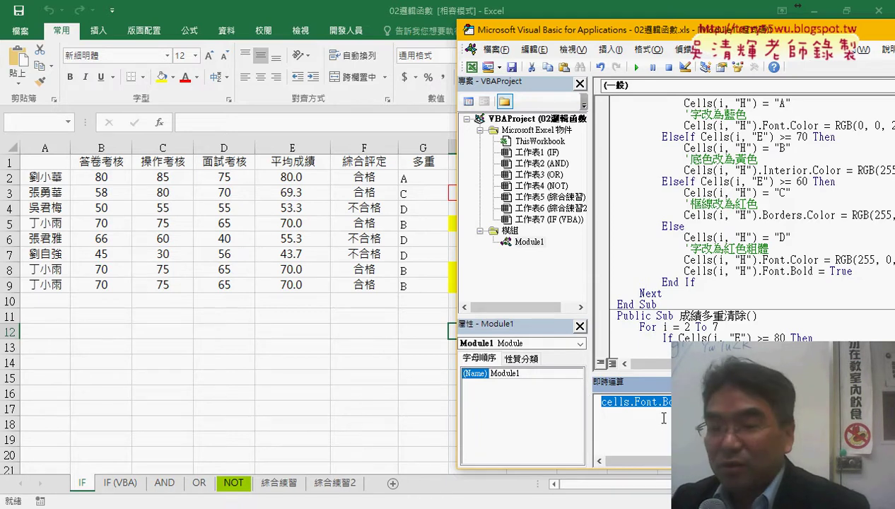
pyautogui.press('End')
pyautogui.moveTo(657, 402); pyautogui.dragTo(699, 402)
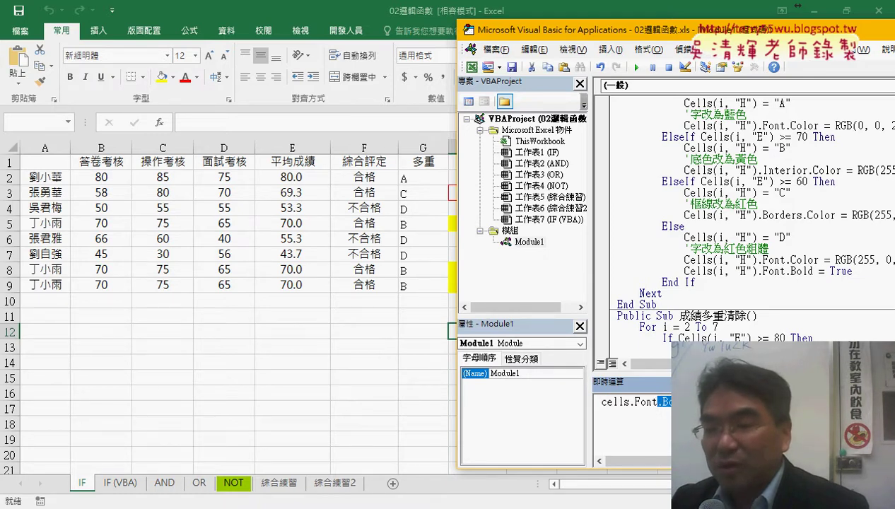
pyautogui.write('.')
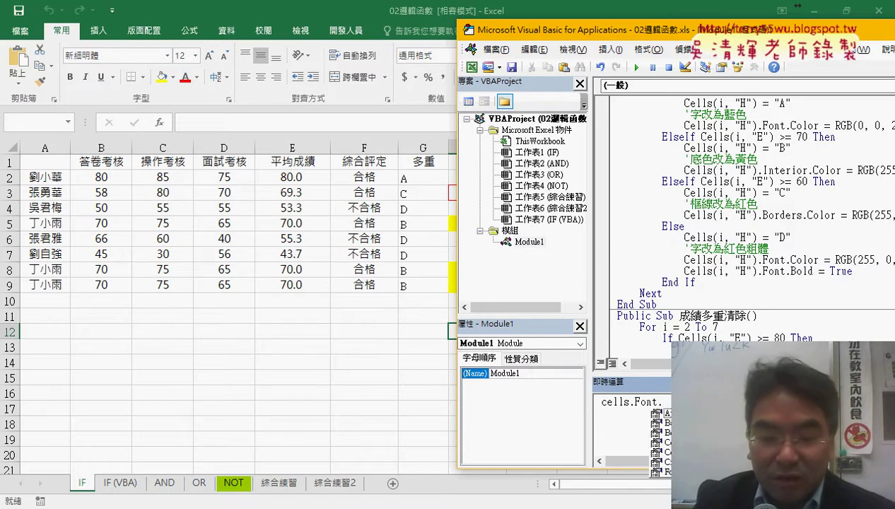
pyautogui.write('n')
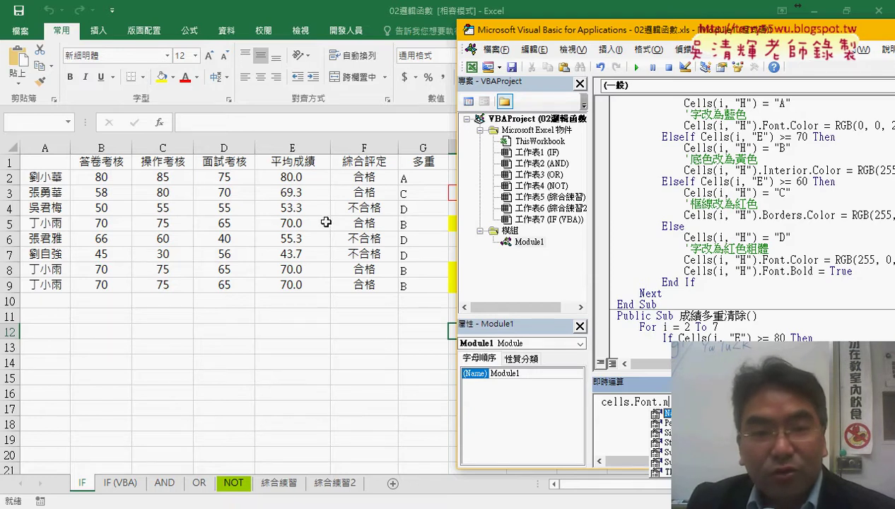
# - Run cells.Font.Name="新細明體" in the Immediate window, copying the font name from Excel's font box
pyautogui.click(292, 177)
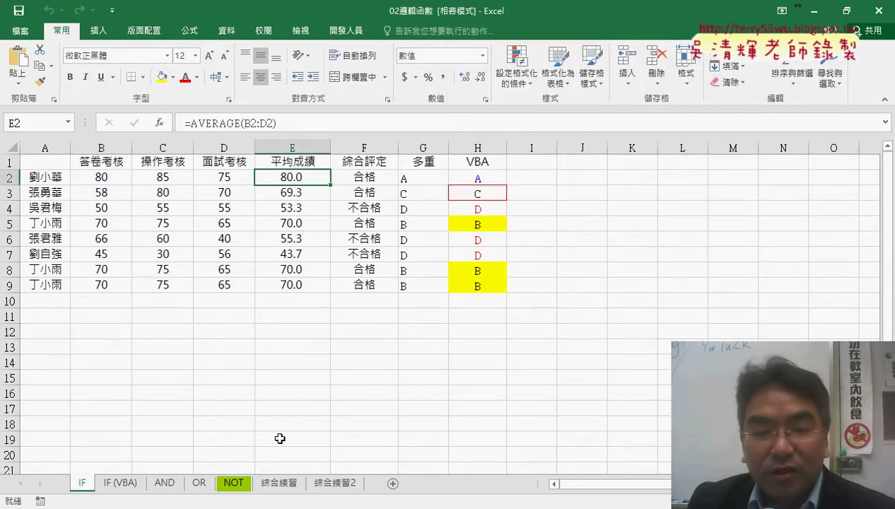
pyautogui.moveTo(258, 505)
pyautogui.click(315, 432)
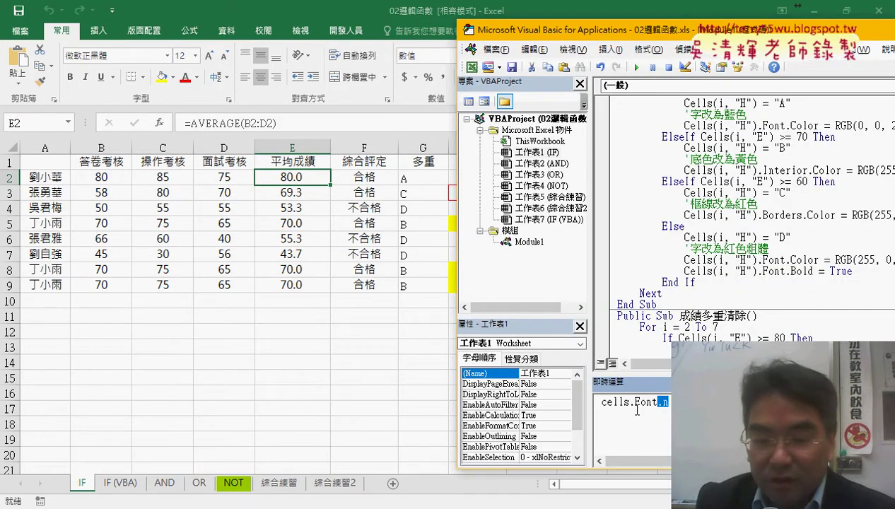
pyautogui.write('.n')
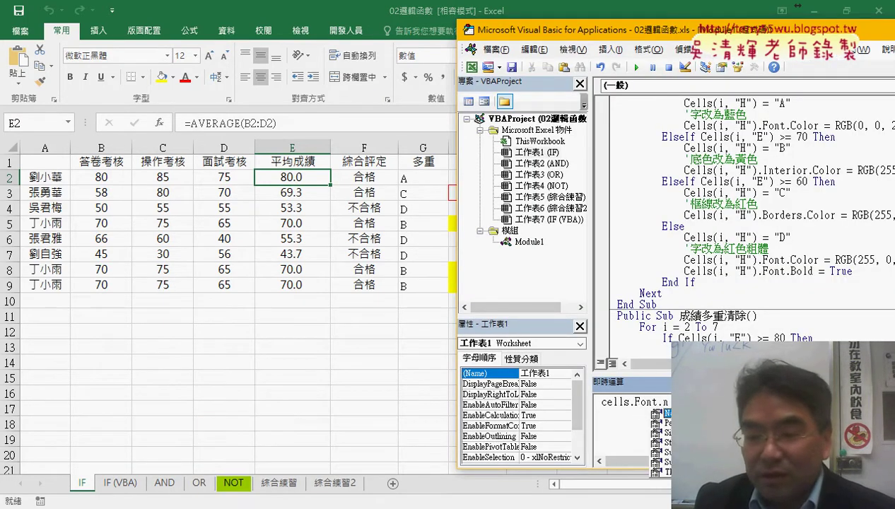
pyautogui.press('Tab')
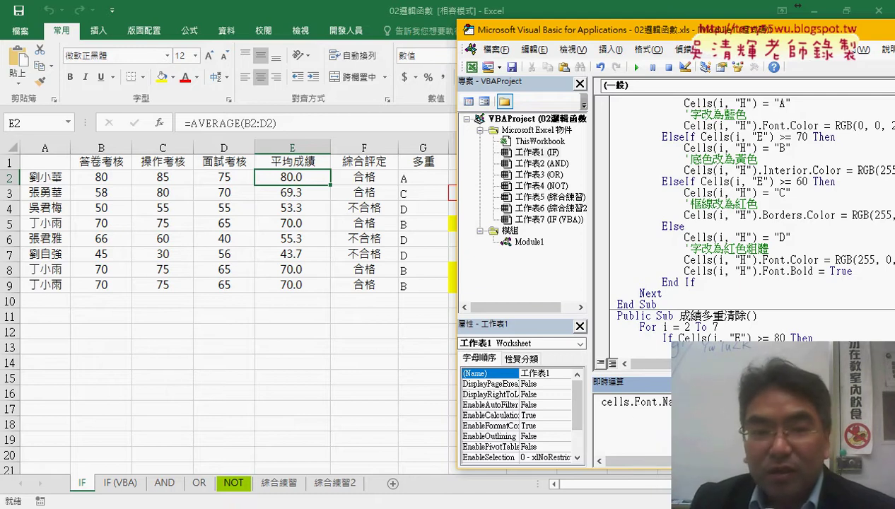
pyautogui.click(154, 309)
pyautogui.click(113, 55)
pyautogui.click(105, 87)
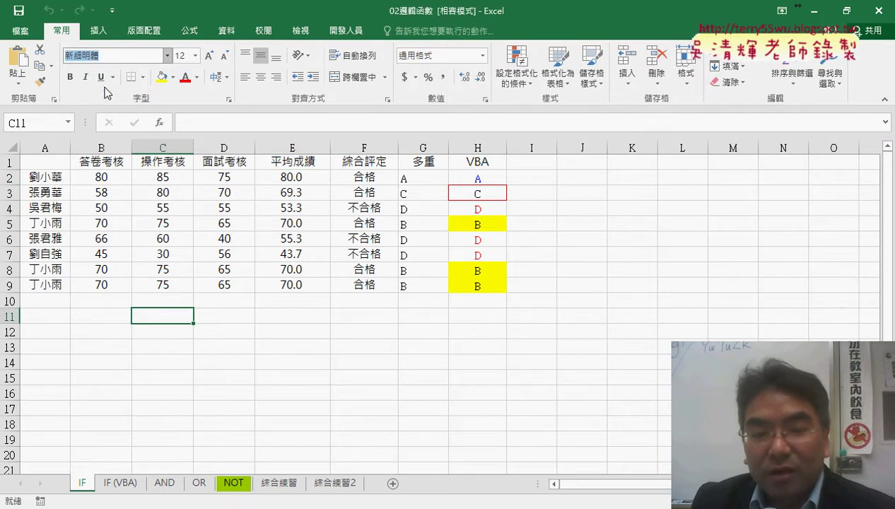
pyautogui.moveTo(248, 504)
pyautogui.click(329, 424)
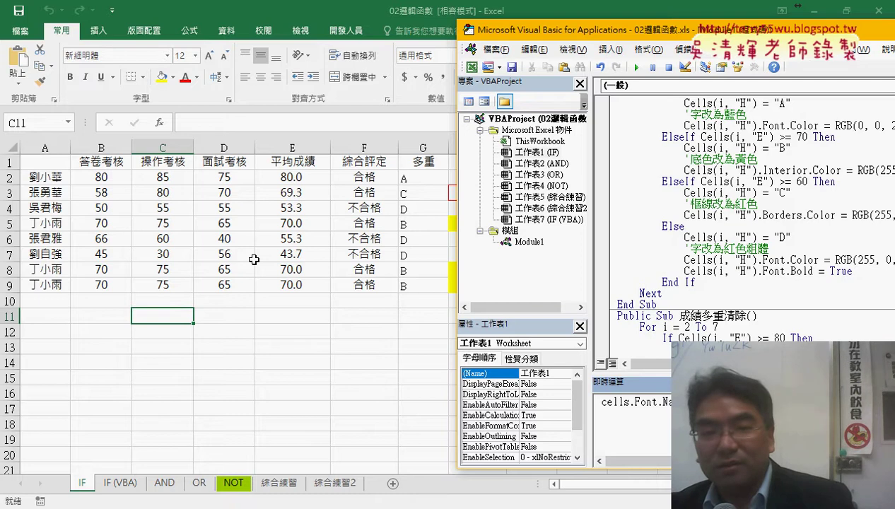
pyautogui.press('Return')
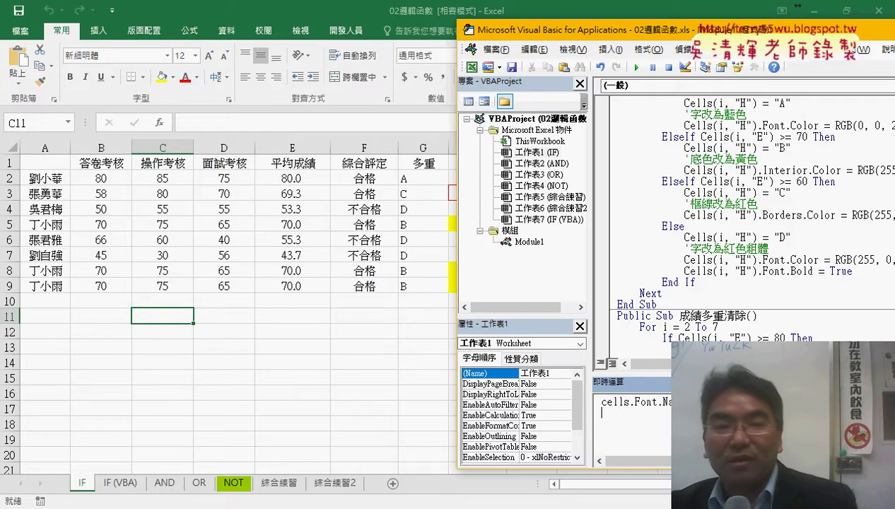
# - Check on the worksheet that cells C2, C3, C5 and C8 now use the 新細明體 font
pyautogui.click(163, 169)
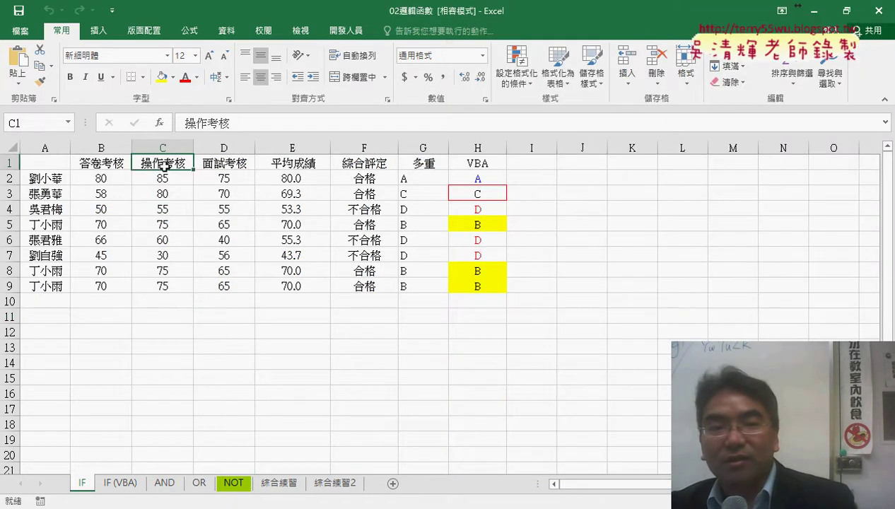
pyautogui.click(155, 186)
pyautogui.click(157, 192)
pyautogui.click(162, 224)
pyautogui.click(162, 271)
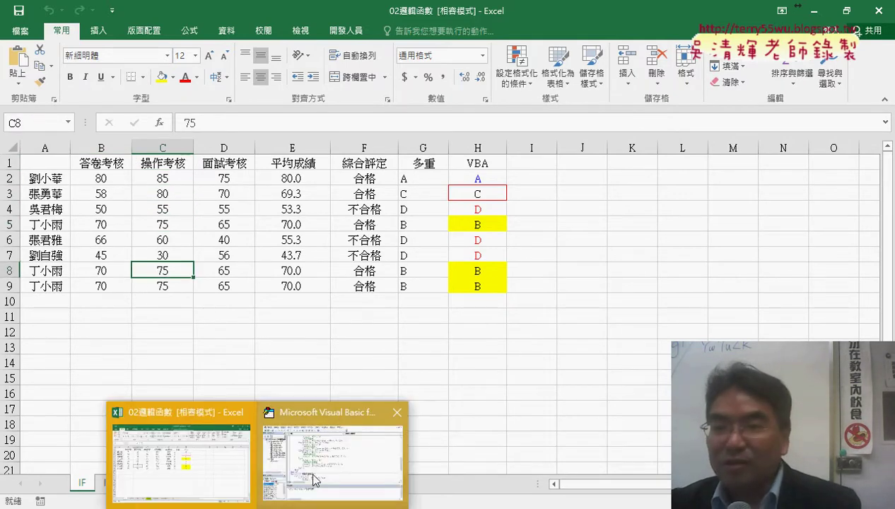
# - Reposition the VBA editor, close the Immediate window and scroll up through Module1's macro code
pyautogui.click(293, 389)
pyautogui.moveTo(622, 32); pyautogui.dragTo(295, 62)
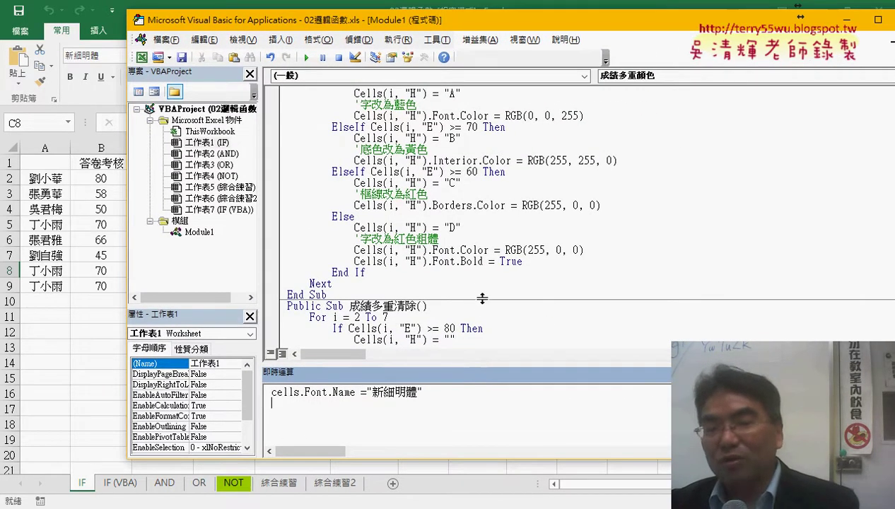
pyautogui.moveTo(483, 364); pyautogui.dragTo(480, 293)
pyautogui.moveTo(423, 318); pyautogui.dragTo(264, 316)
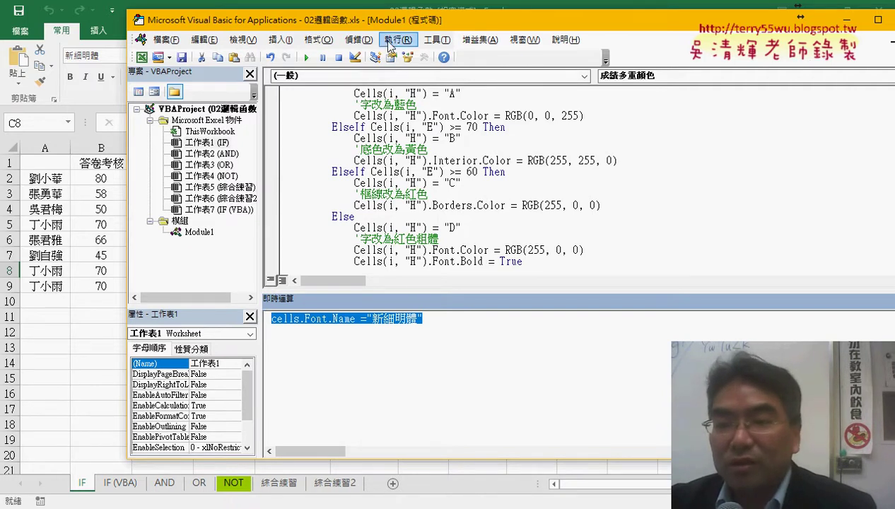
pyautogui.moveTo(391, 19); pyautogui.dragTo(295, 19)
pyautogui.click(823, 303)
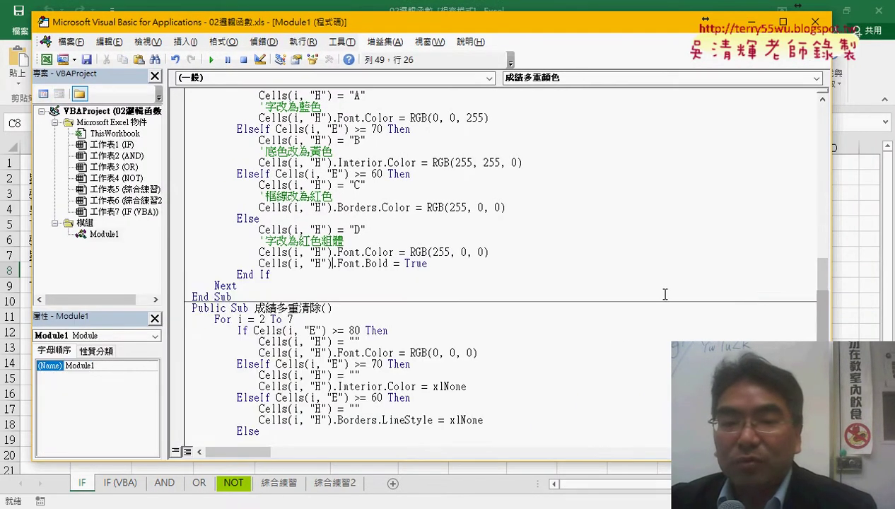
pyautogui.scroll(2, 499, 270)
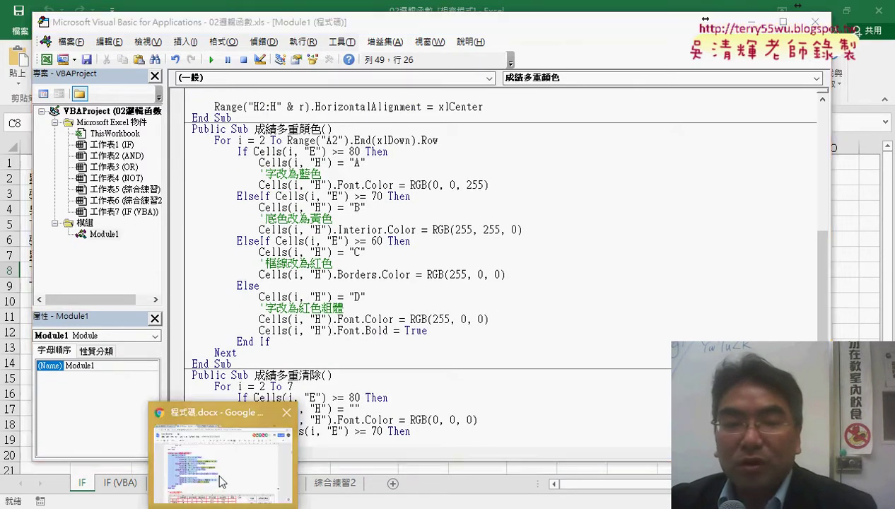
pyautogui.click(237, 445)
# - Deselect the code block in 程式碼.docx and scroll up to the 成績多重顏色 subroutine
pyautogui.click(417, 238)
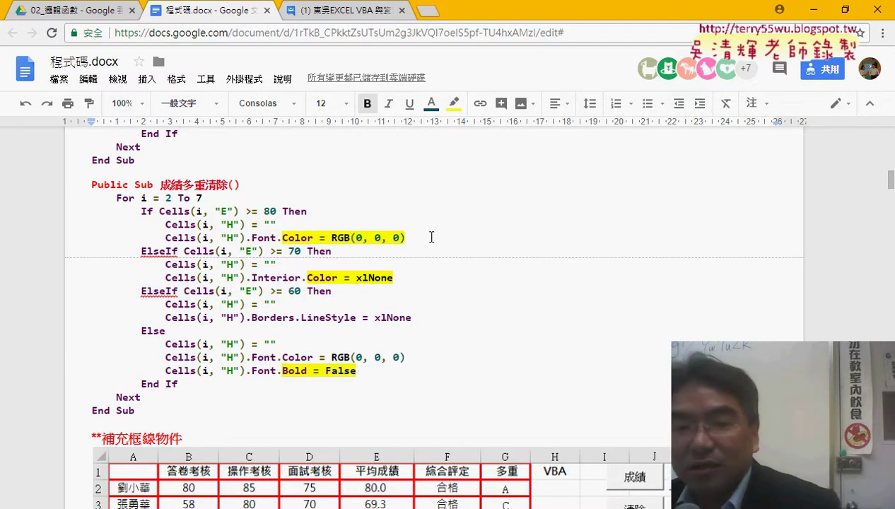
pyautogui.scroll(4, 431, 237)
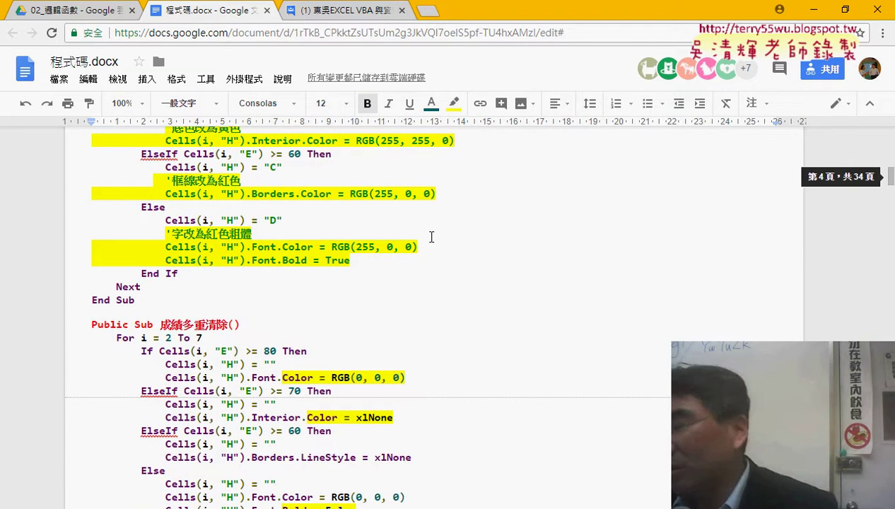